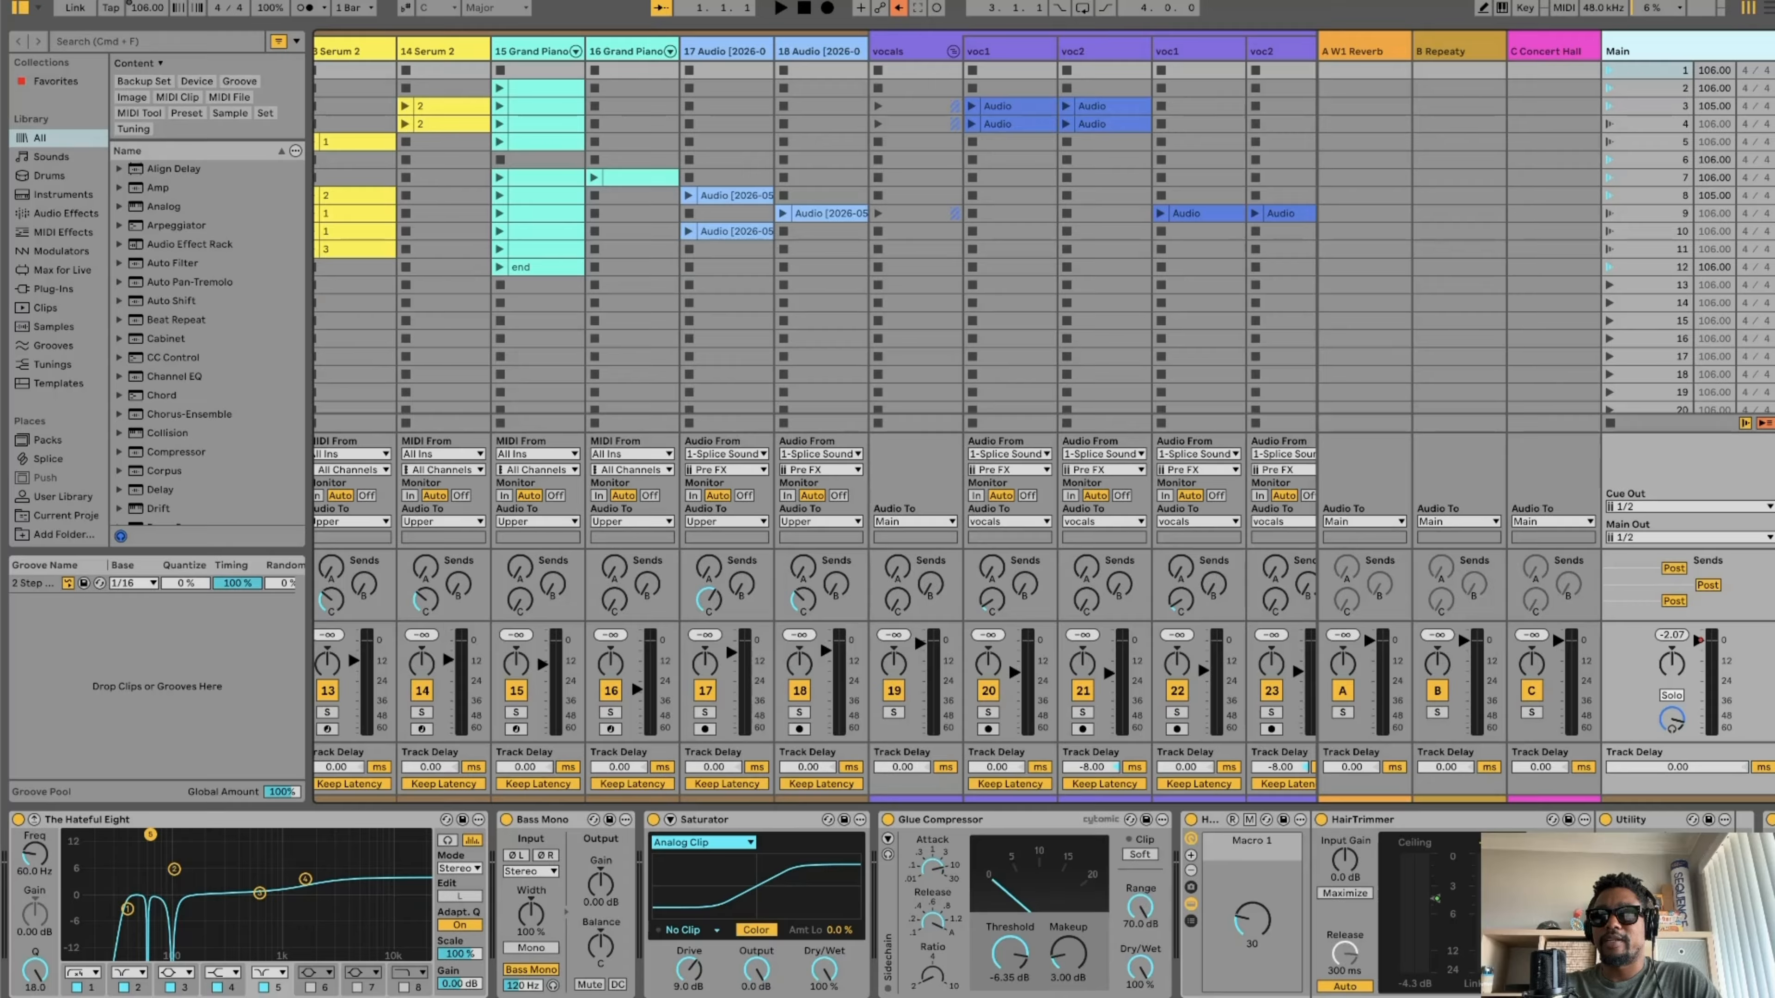
- Play the song starting from scene 1
{"action": "left_click", "coordinate": [1610, 75]}
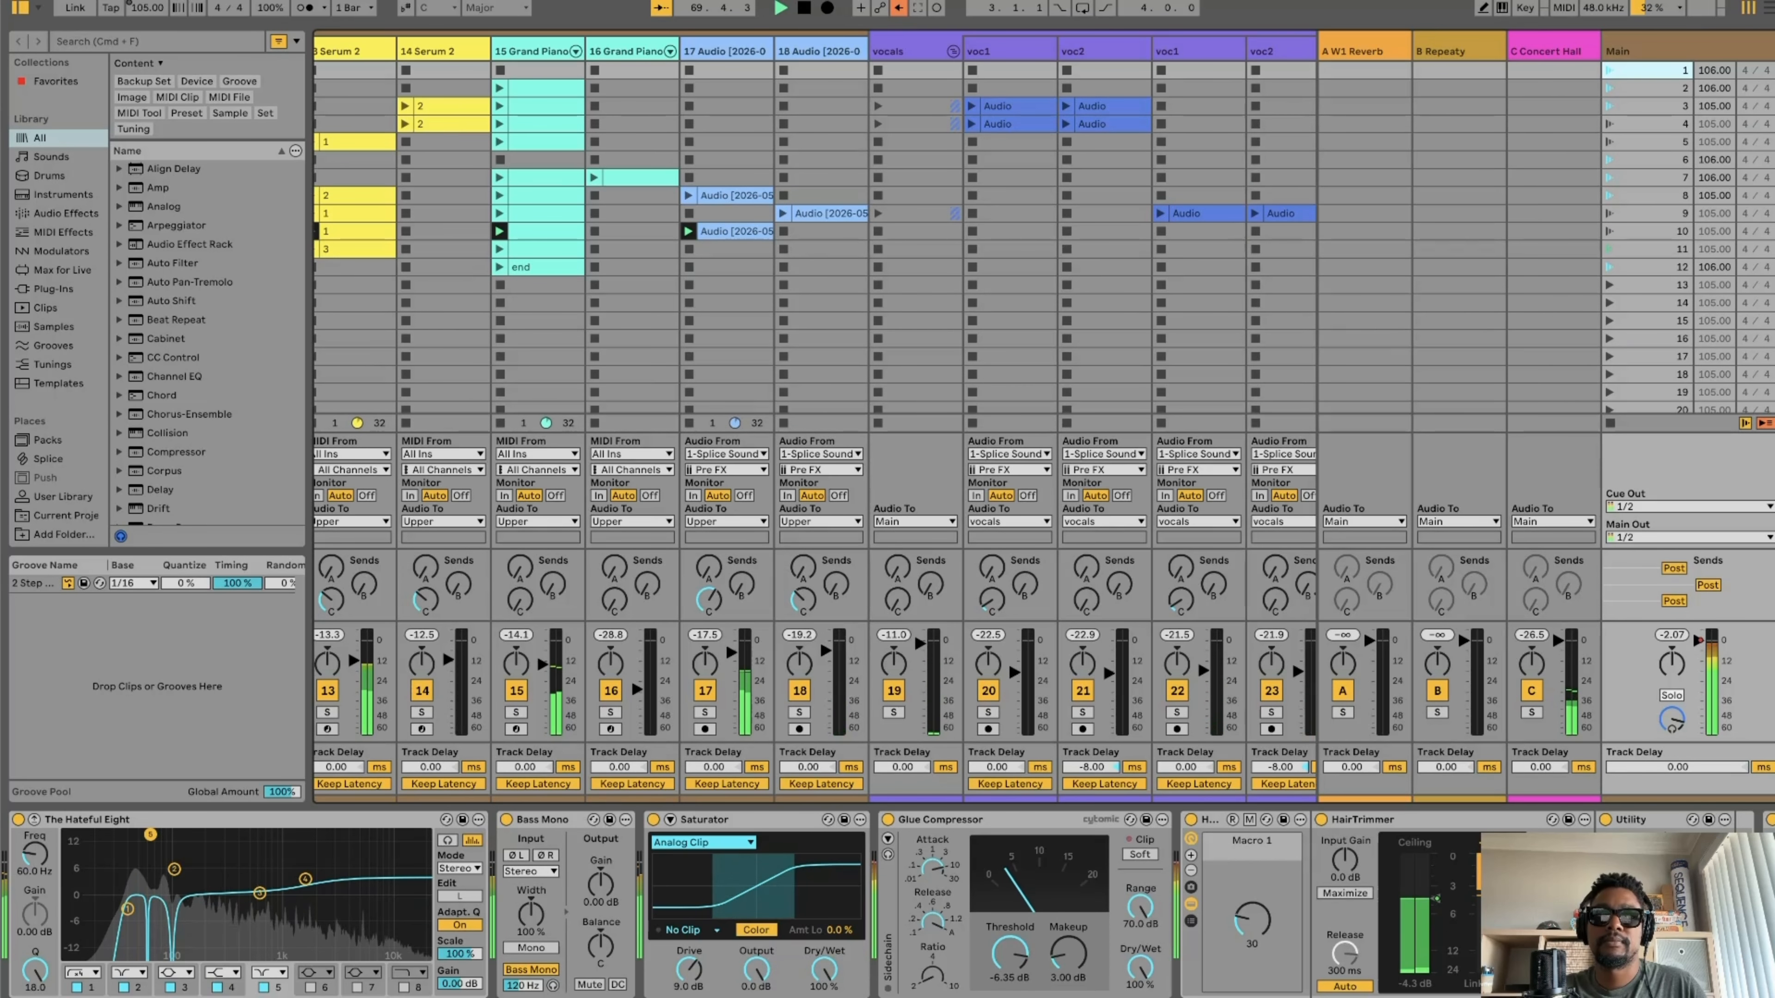
{"action": "scroll", "coordinate": [901, 269], "scroll_direction": "left", "scroll_amount": 12}
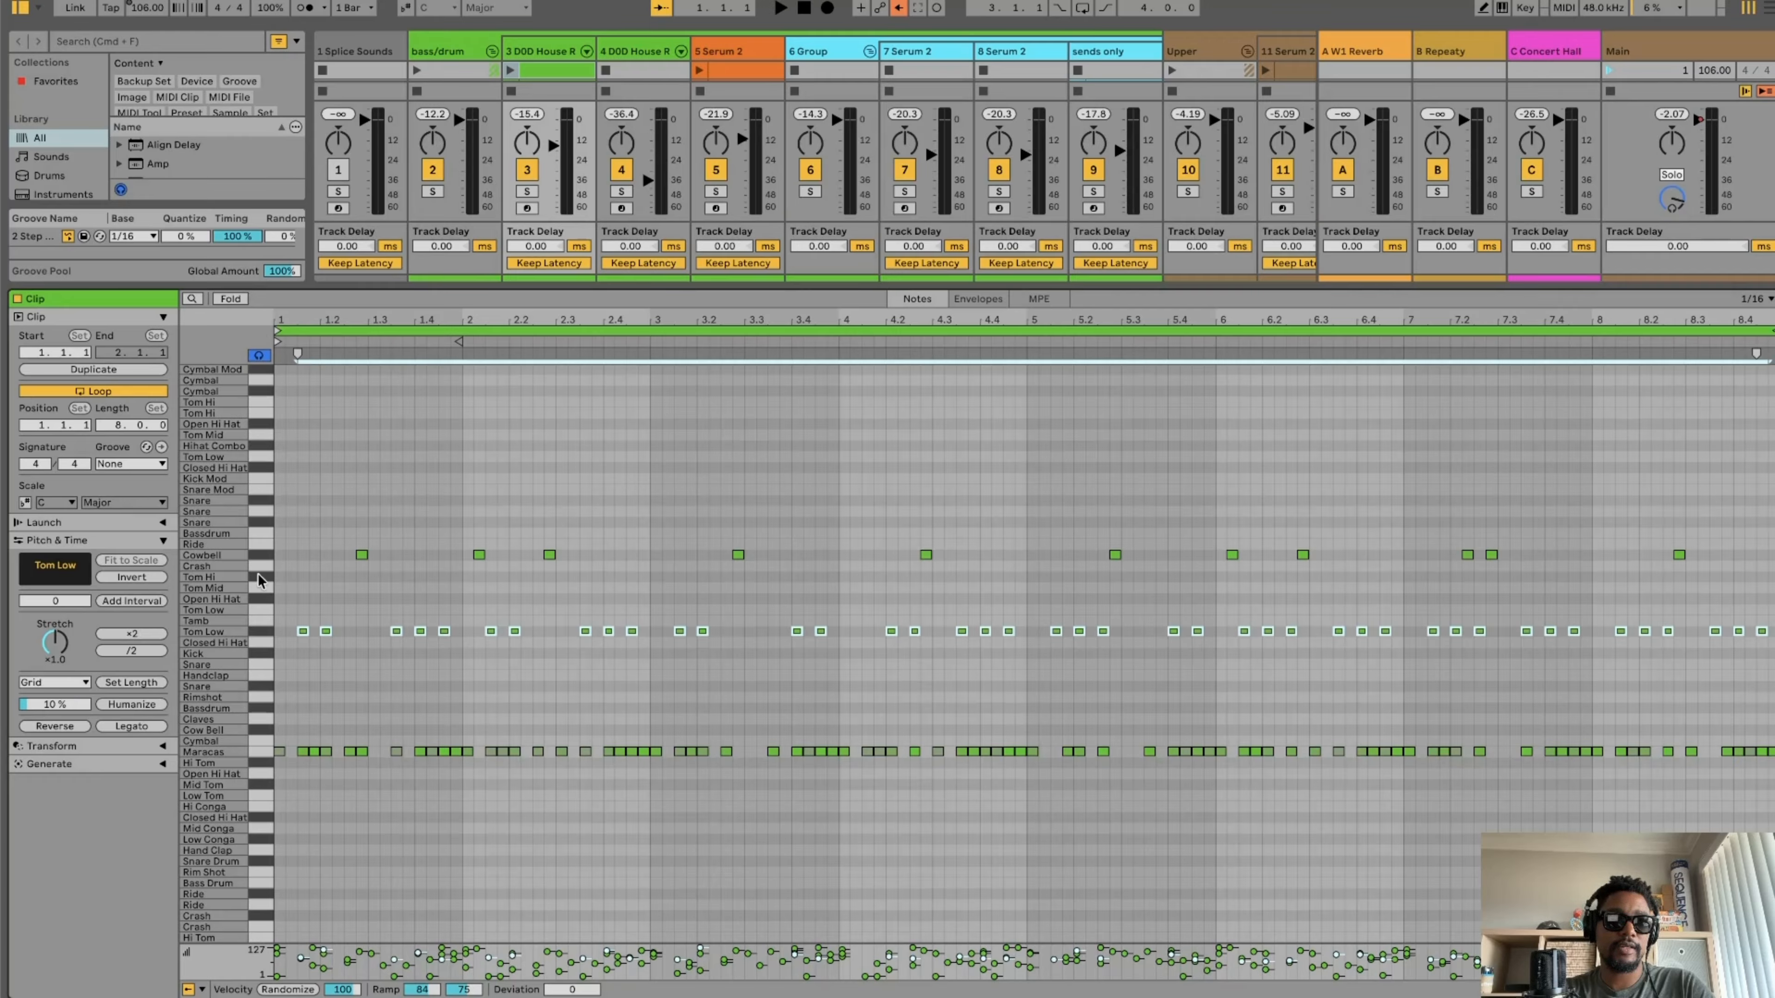
- Audition the Tom Low sound in the first drum clip of track 3 and examine the notes in the surrounding drum rows
{"action": "left_click", "coordinate": [259, 637]}
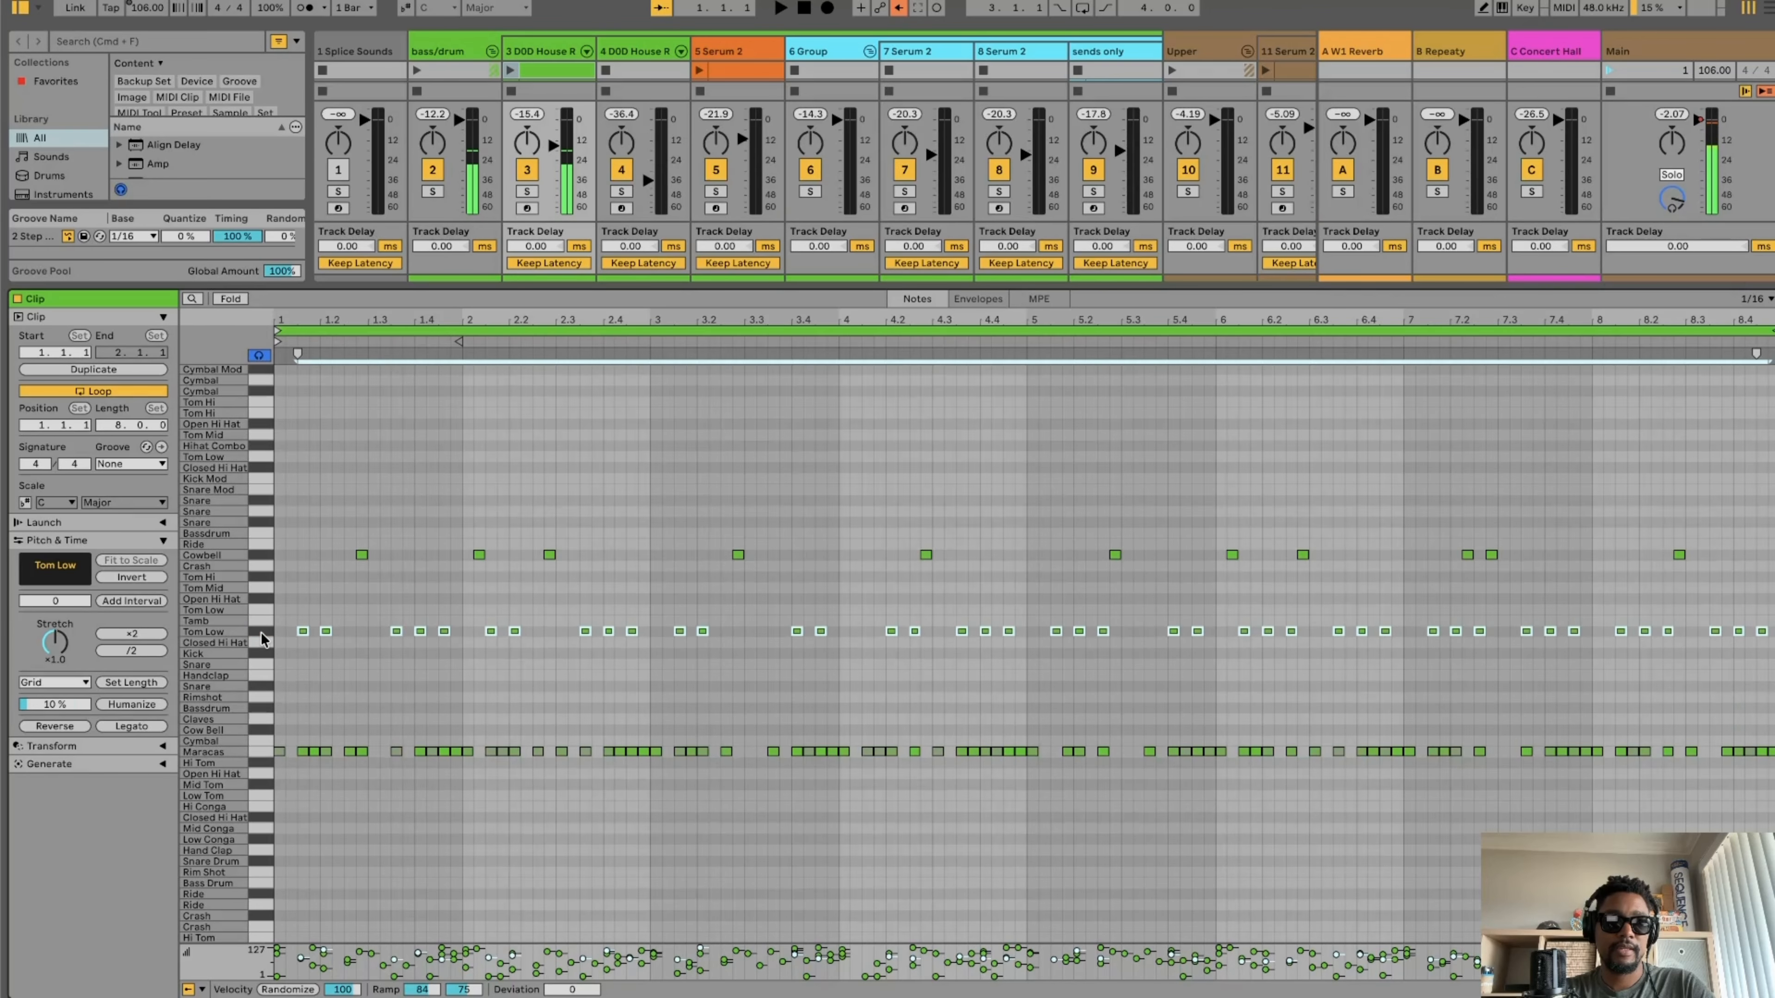
{"action": "scroll", "coordinate": [428, 724], "scroll_direction": "down", "scroll_amount": 3}
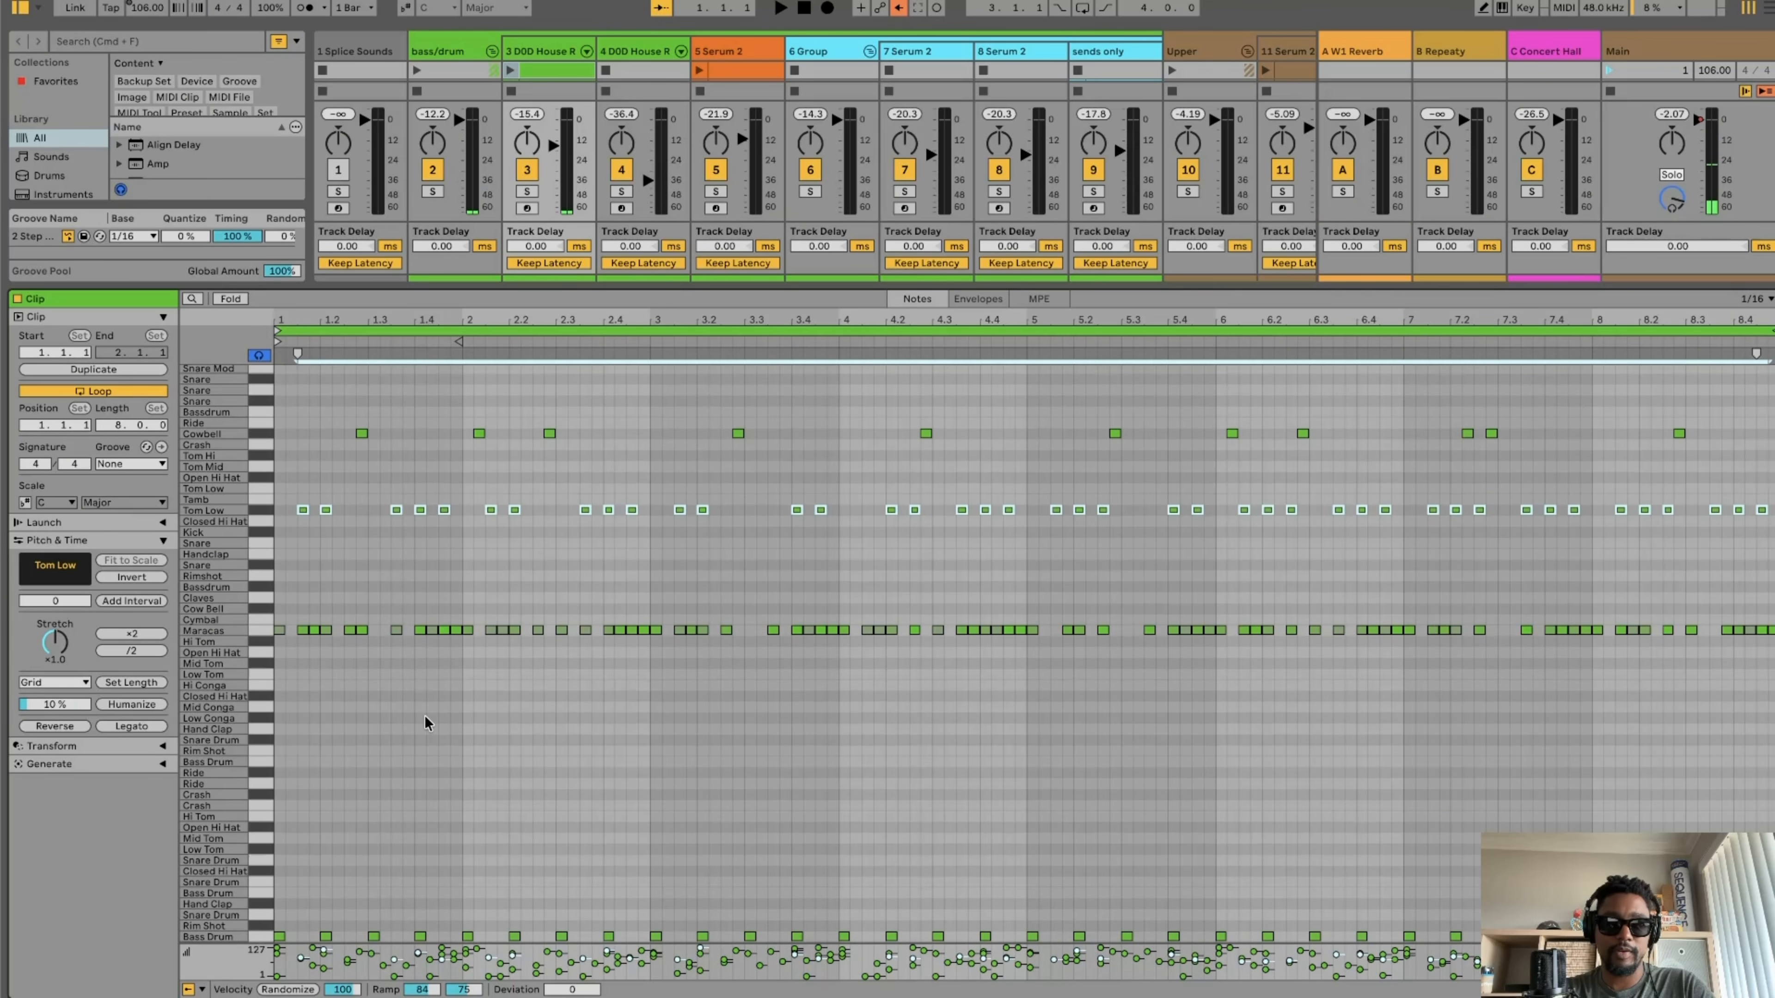
{"action": "scroll", "coordinate": [427, 724], "scroll_direction": "up", "scroll_amount": 7}
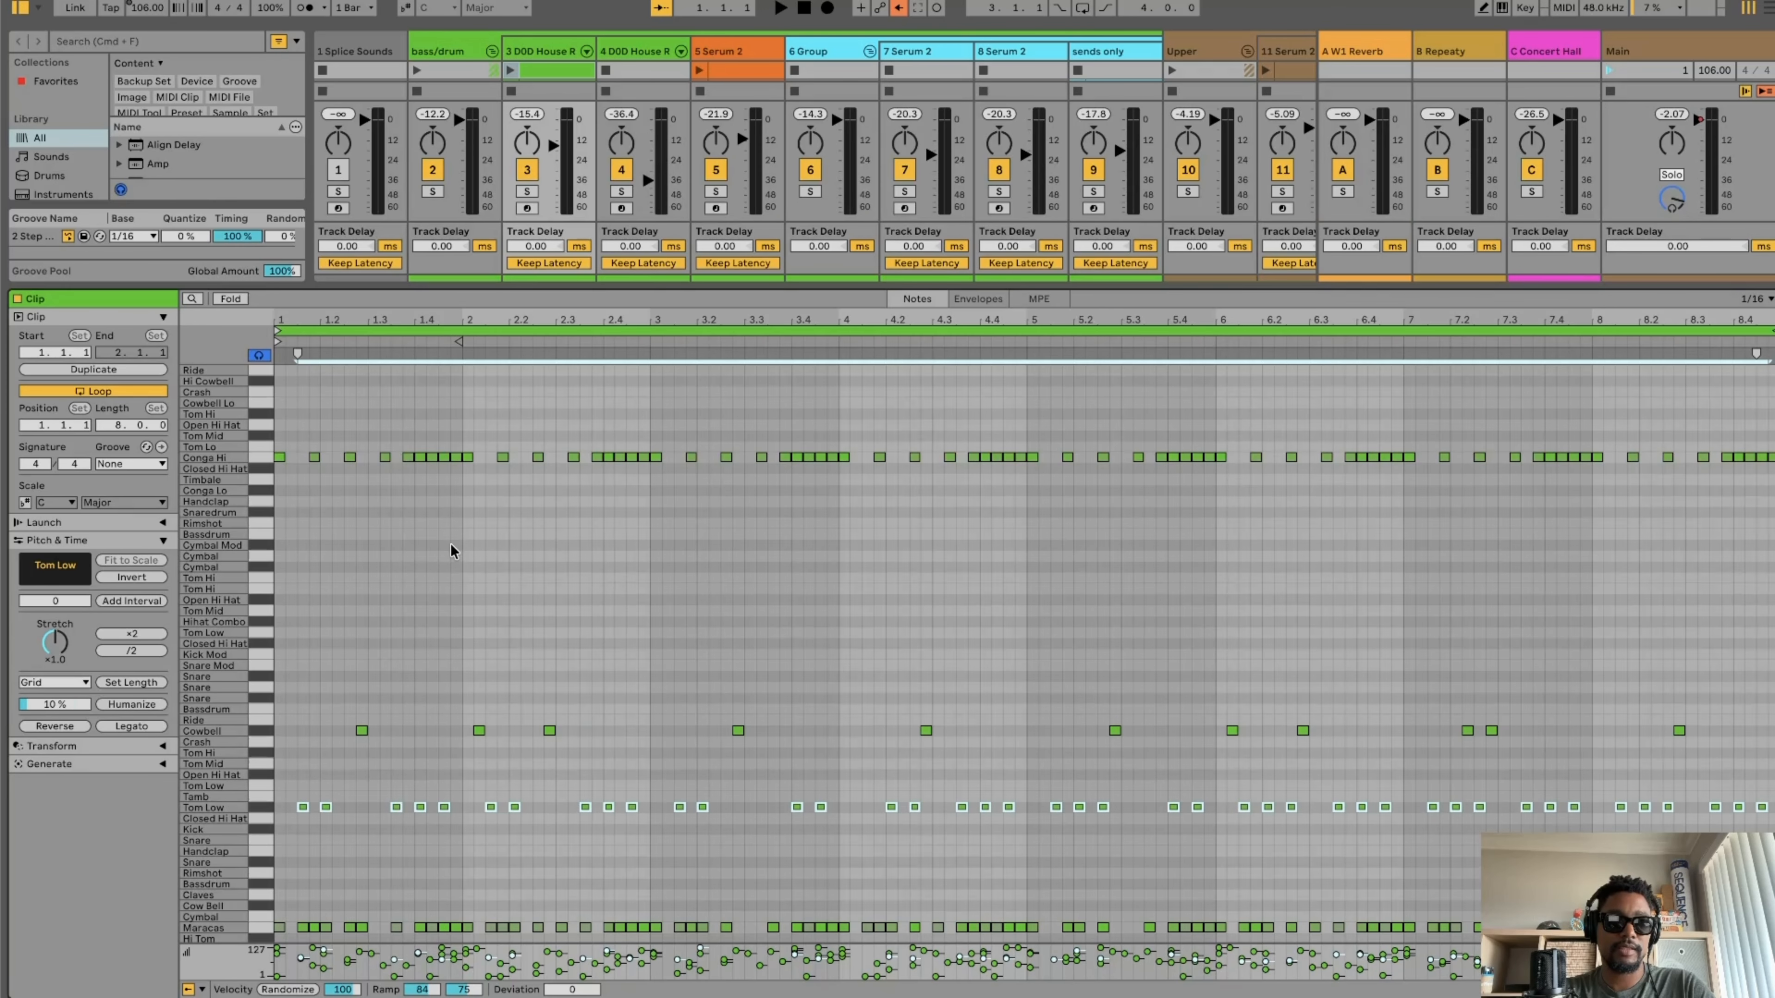
- Play the scene 1 drum clip on track 3, examine its percussion patterns across the drum rows, and stop playback
{"action": "left_click", "coordinate": [511, 70]}
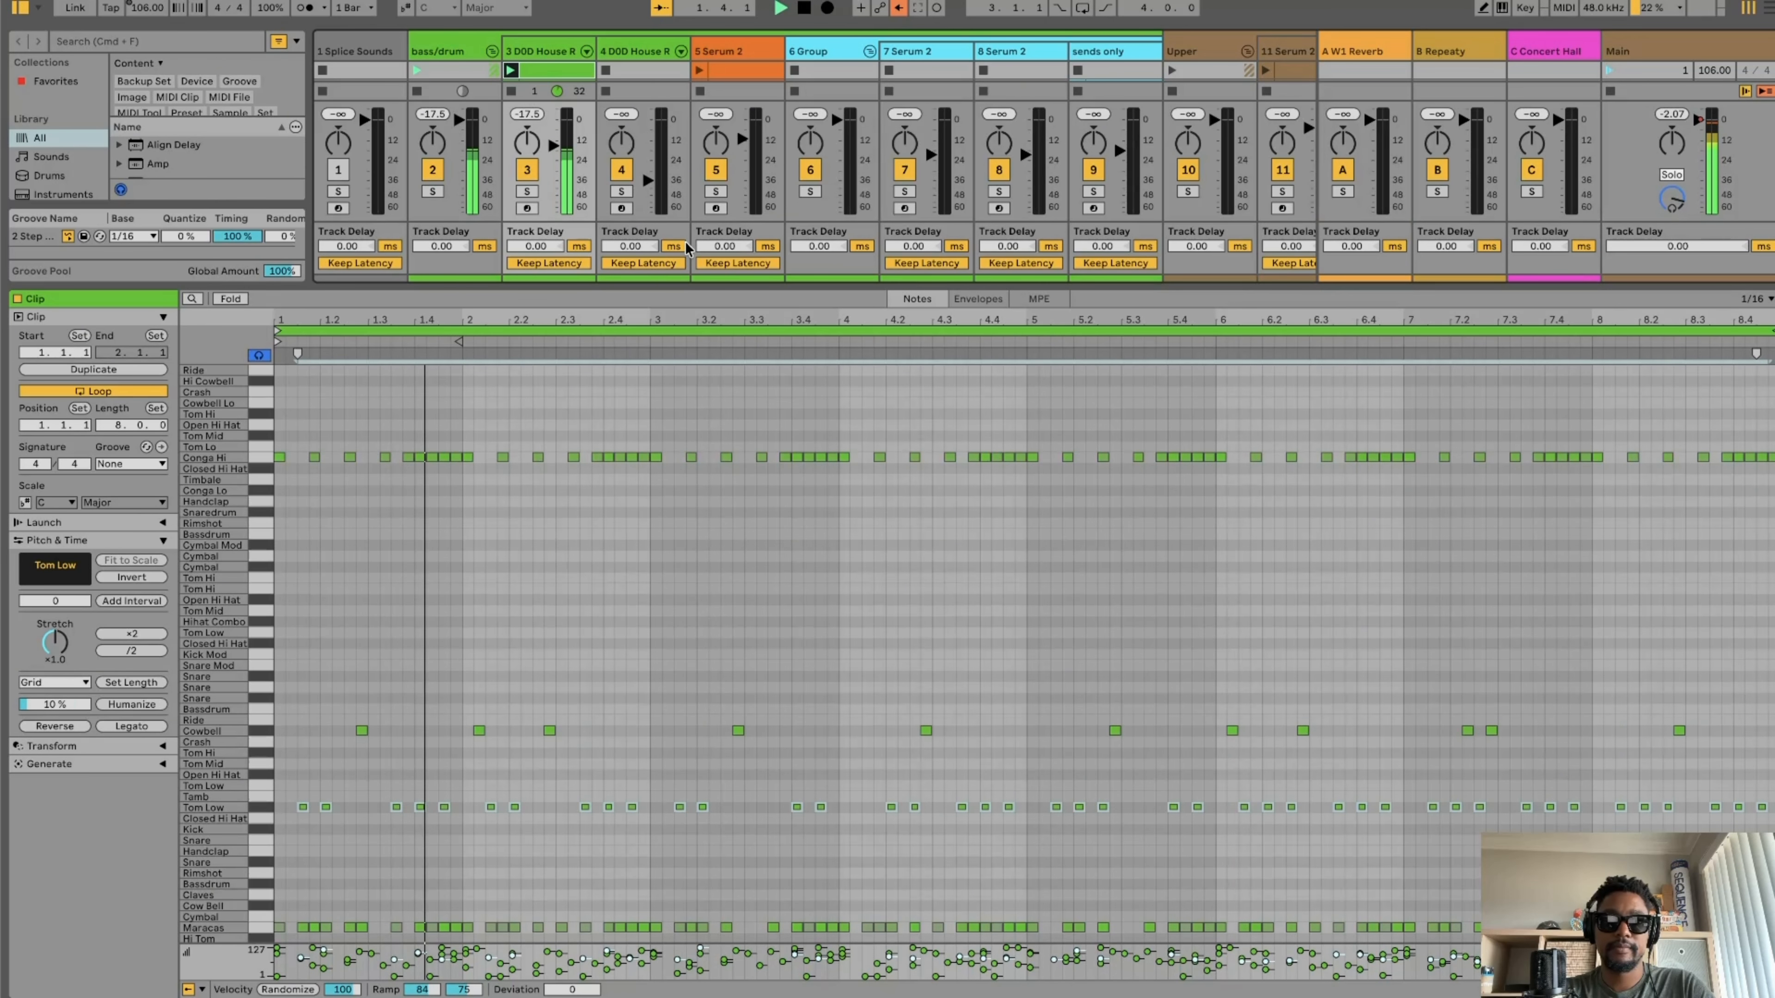
{"action": "left_click_drag", "start_coordinate": [771, 287], "coordinate": [747, 404]}
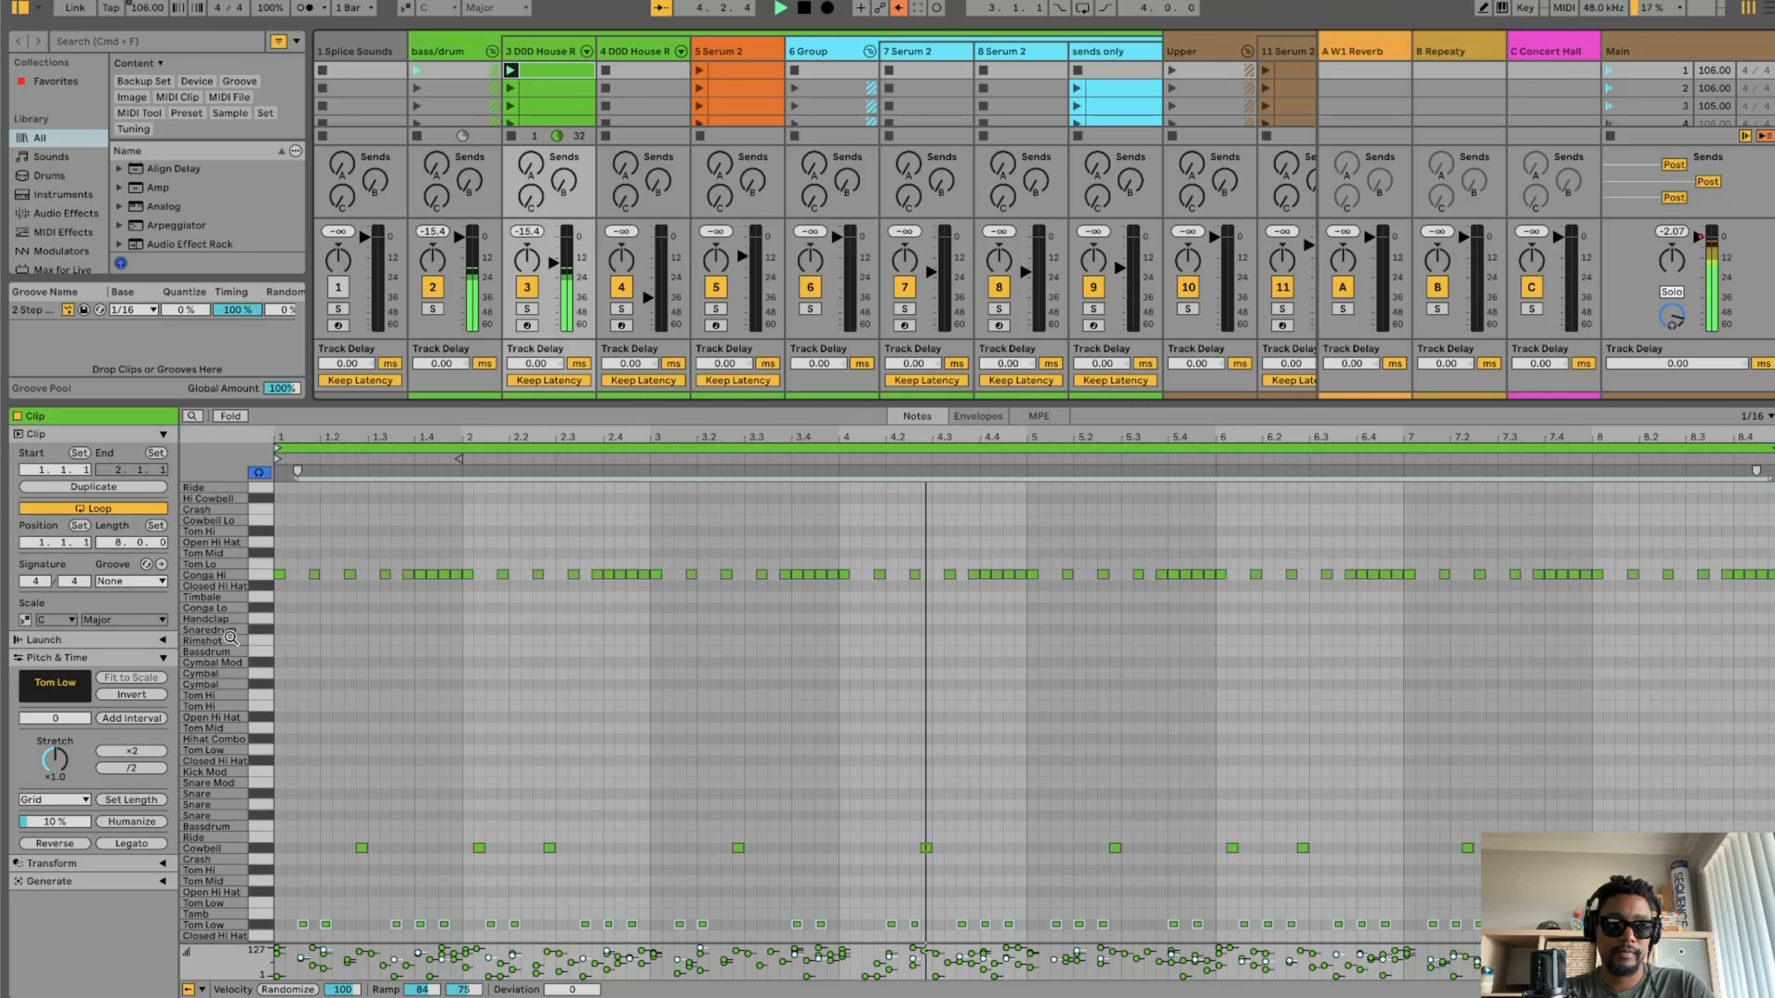
{"action": "scroll", "coordinate": [606, 685], "scroll_direction": "down", "scroll_amount": 10}
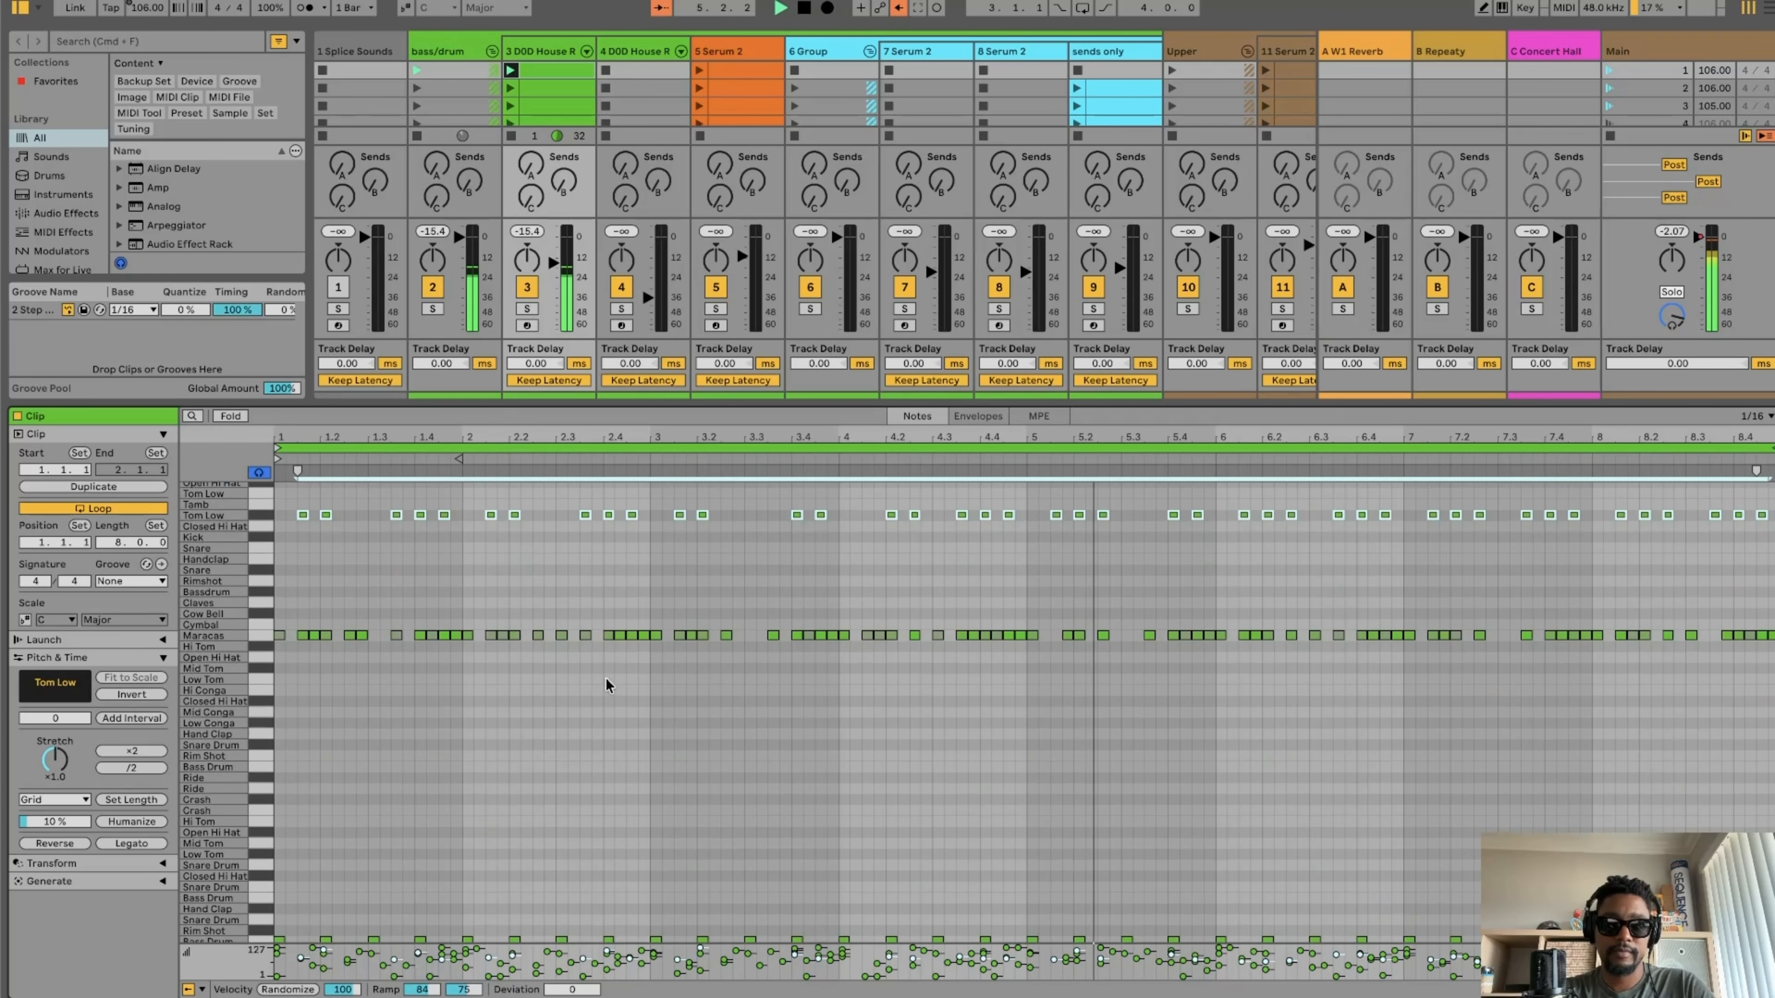
{"action": "scroll", "coordinate": [607, 685], "scroll_direction": "up", "scroll_amount": 3}
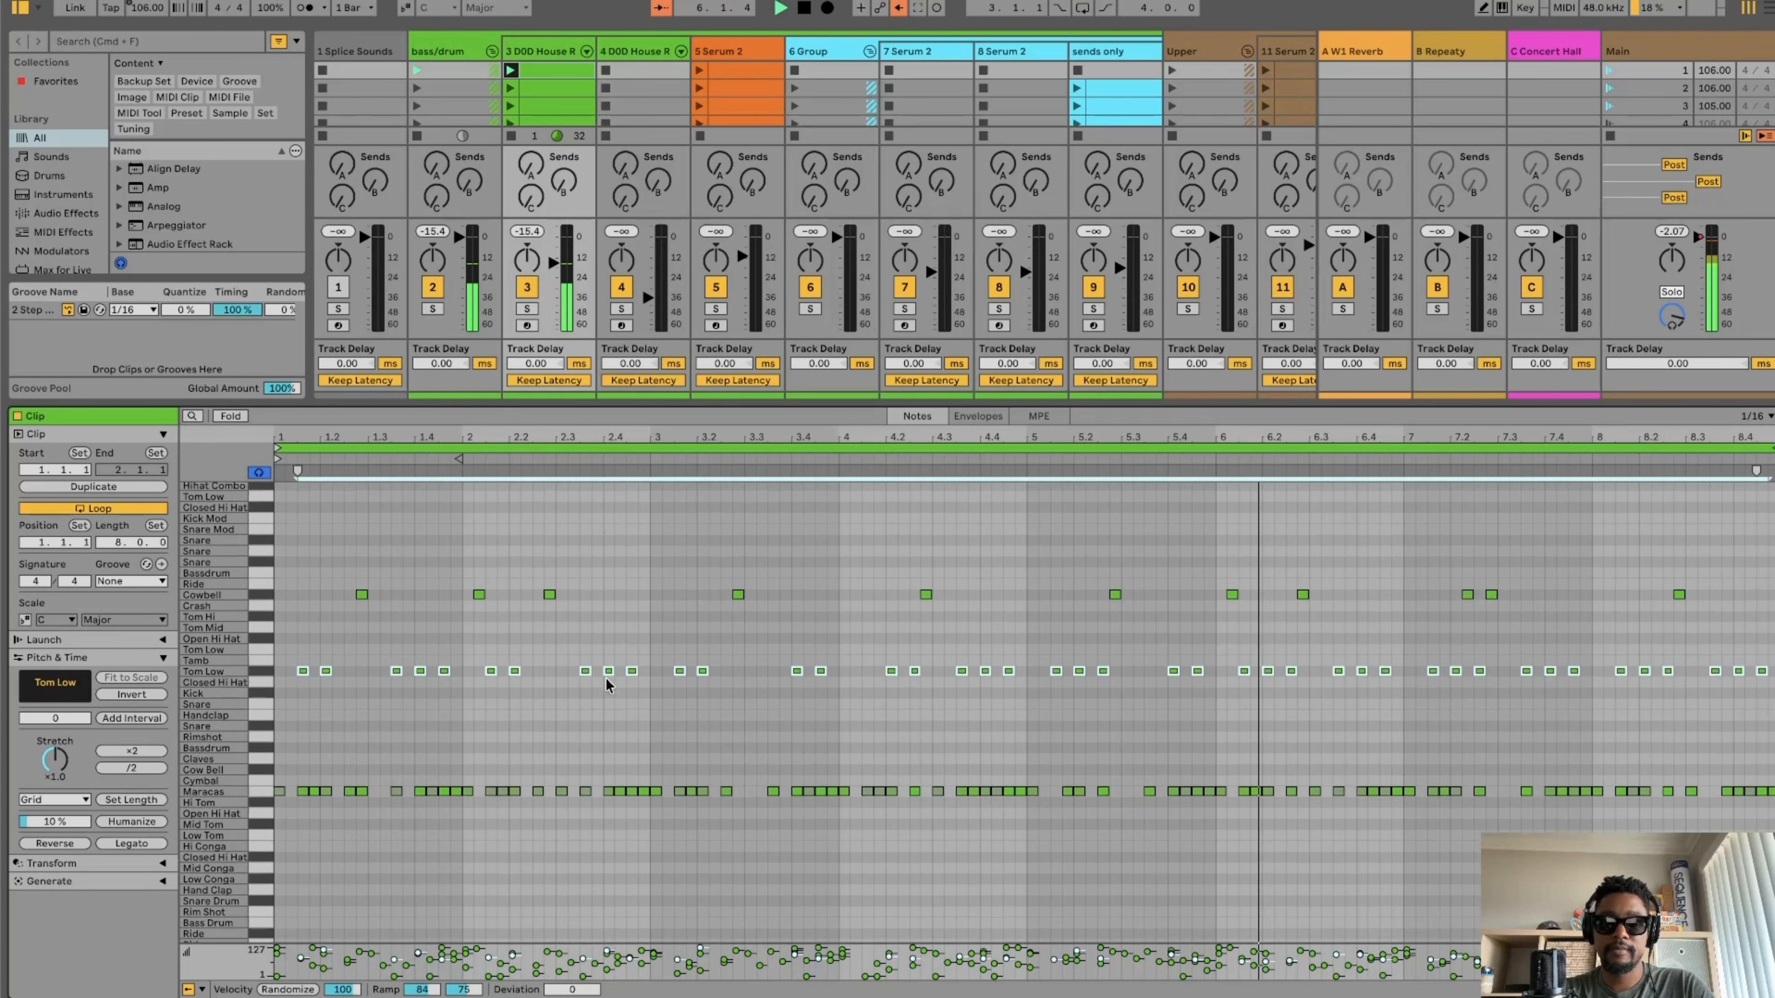
{"action": "scroll", "coordinate": [662, 559], "scroll_direction": "up", "scroll_amount": 7}
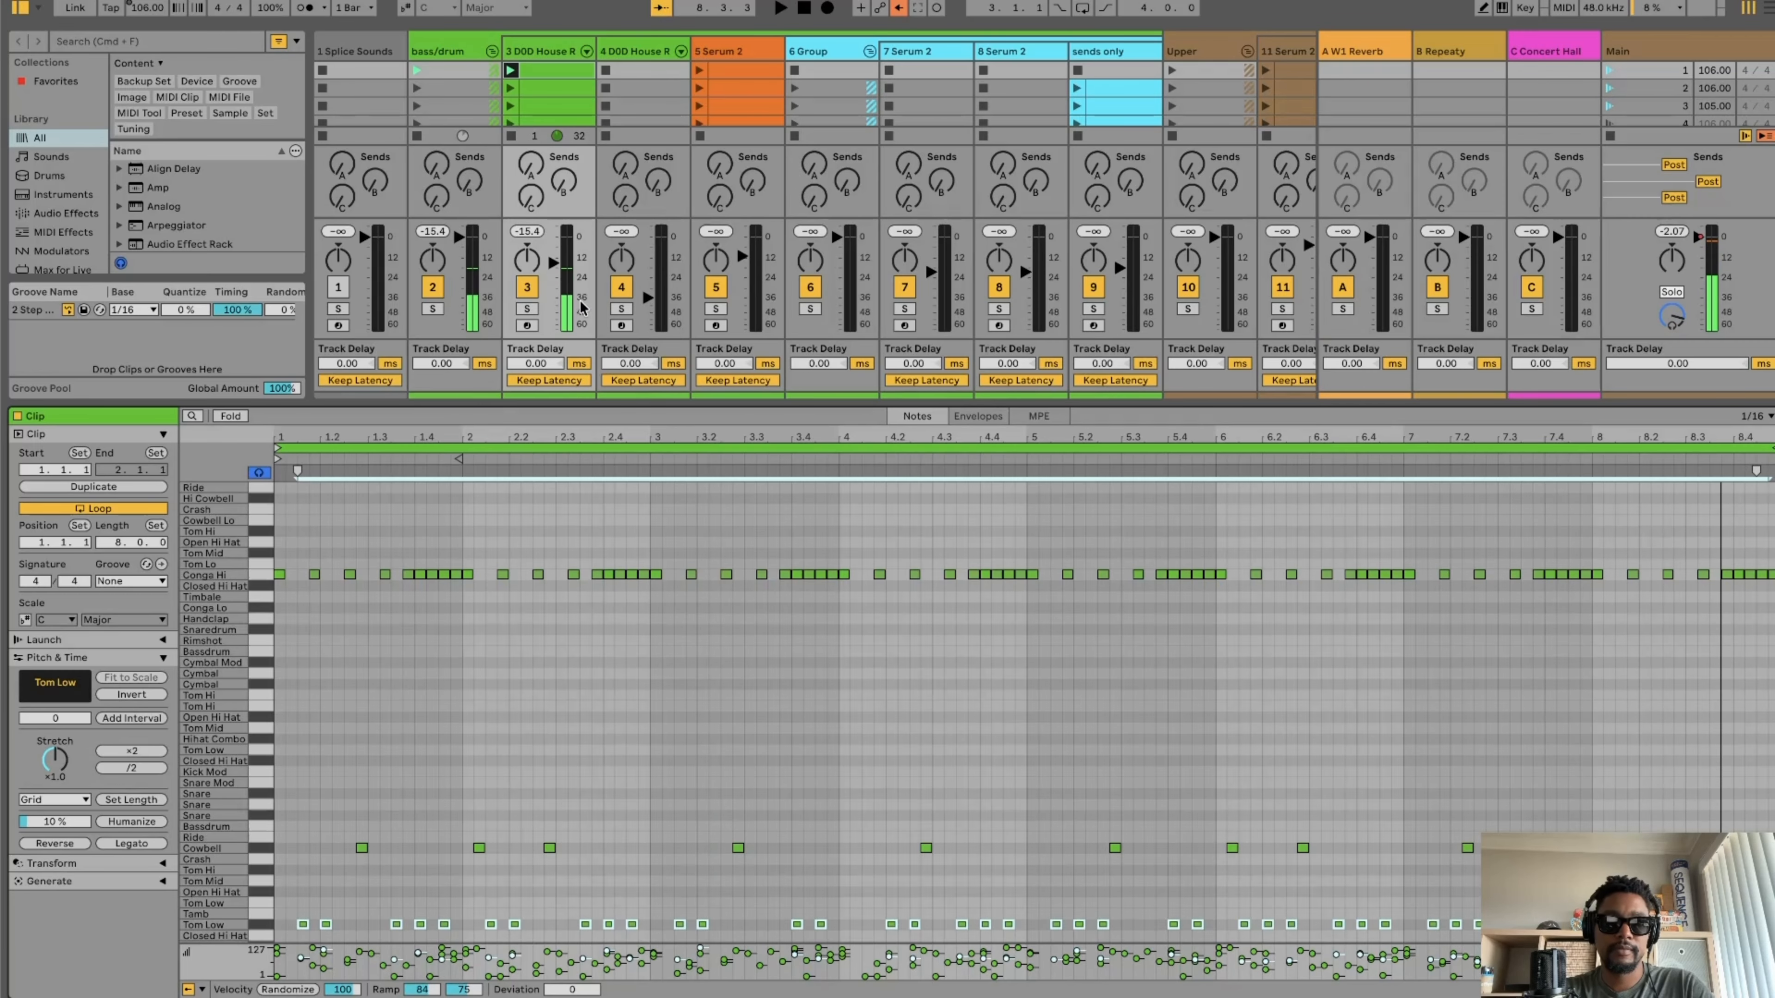
{"action": "key", "text": "space"}
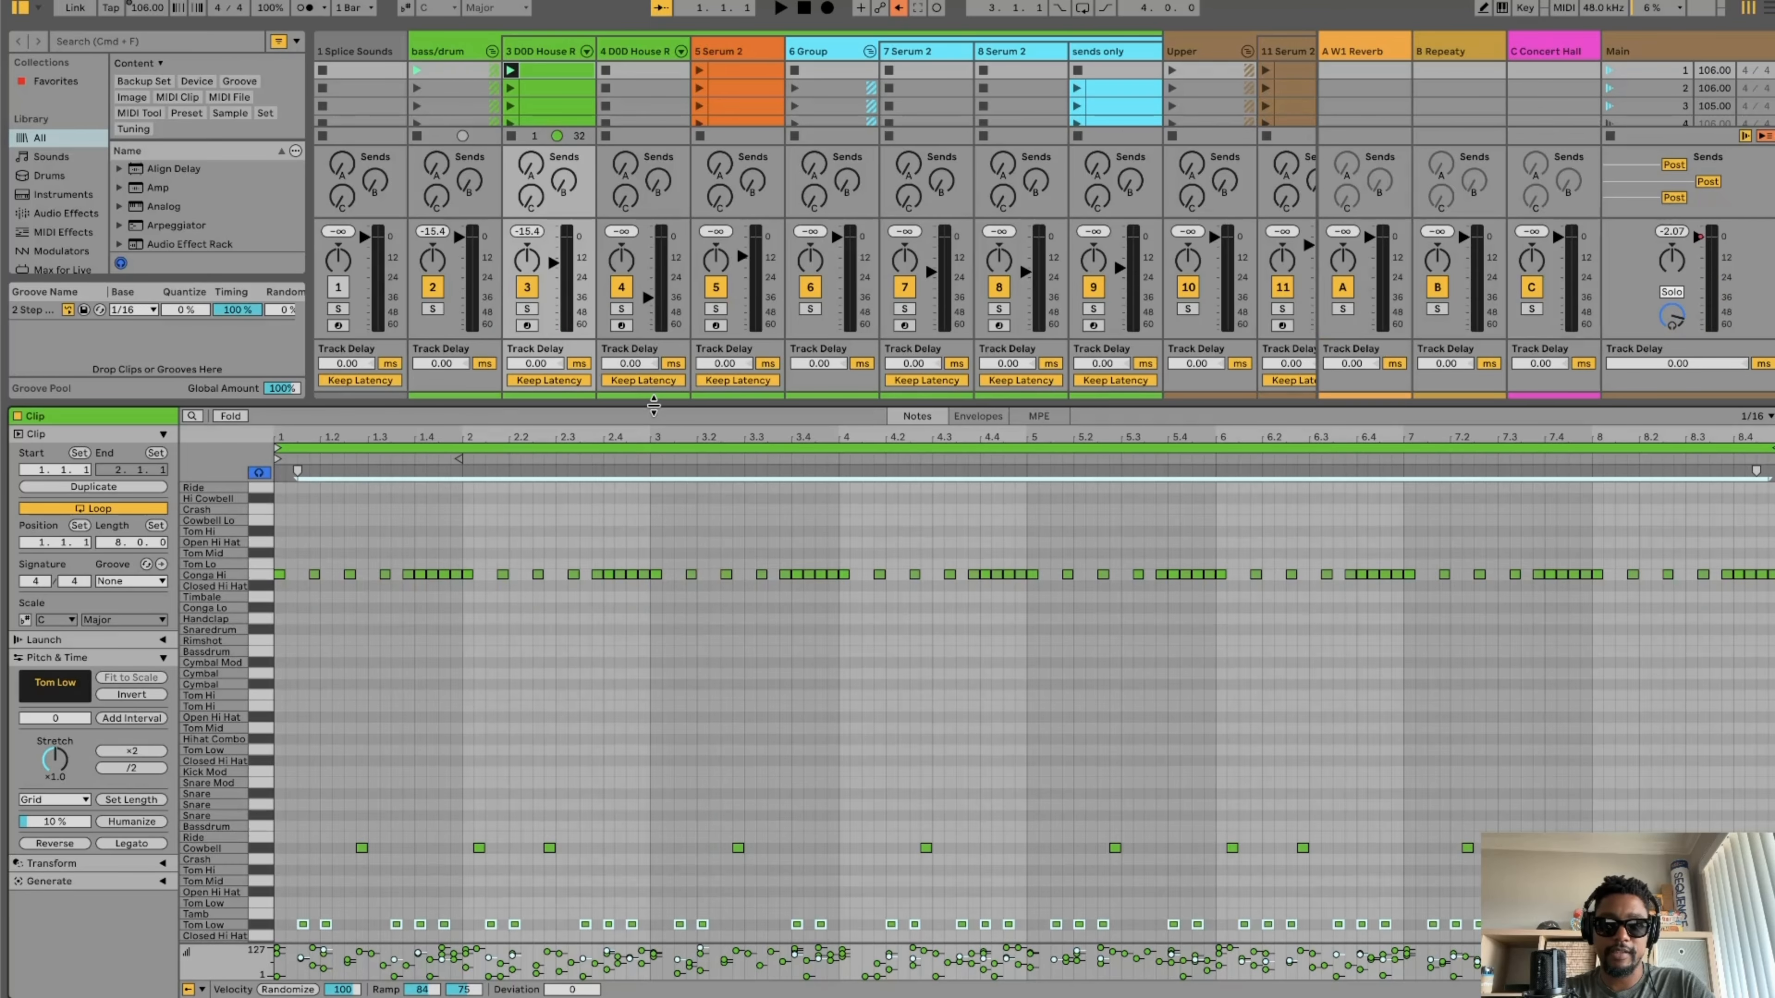
- Open the scene 1 clip on the 5 Serum 2 track and launch it together with the drums
{"action": "left_click_drag", "start_coordinate": [654, 403], "coordinate": [650, 689]}
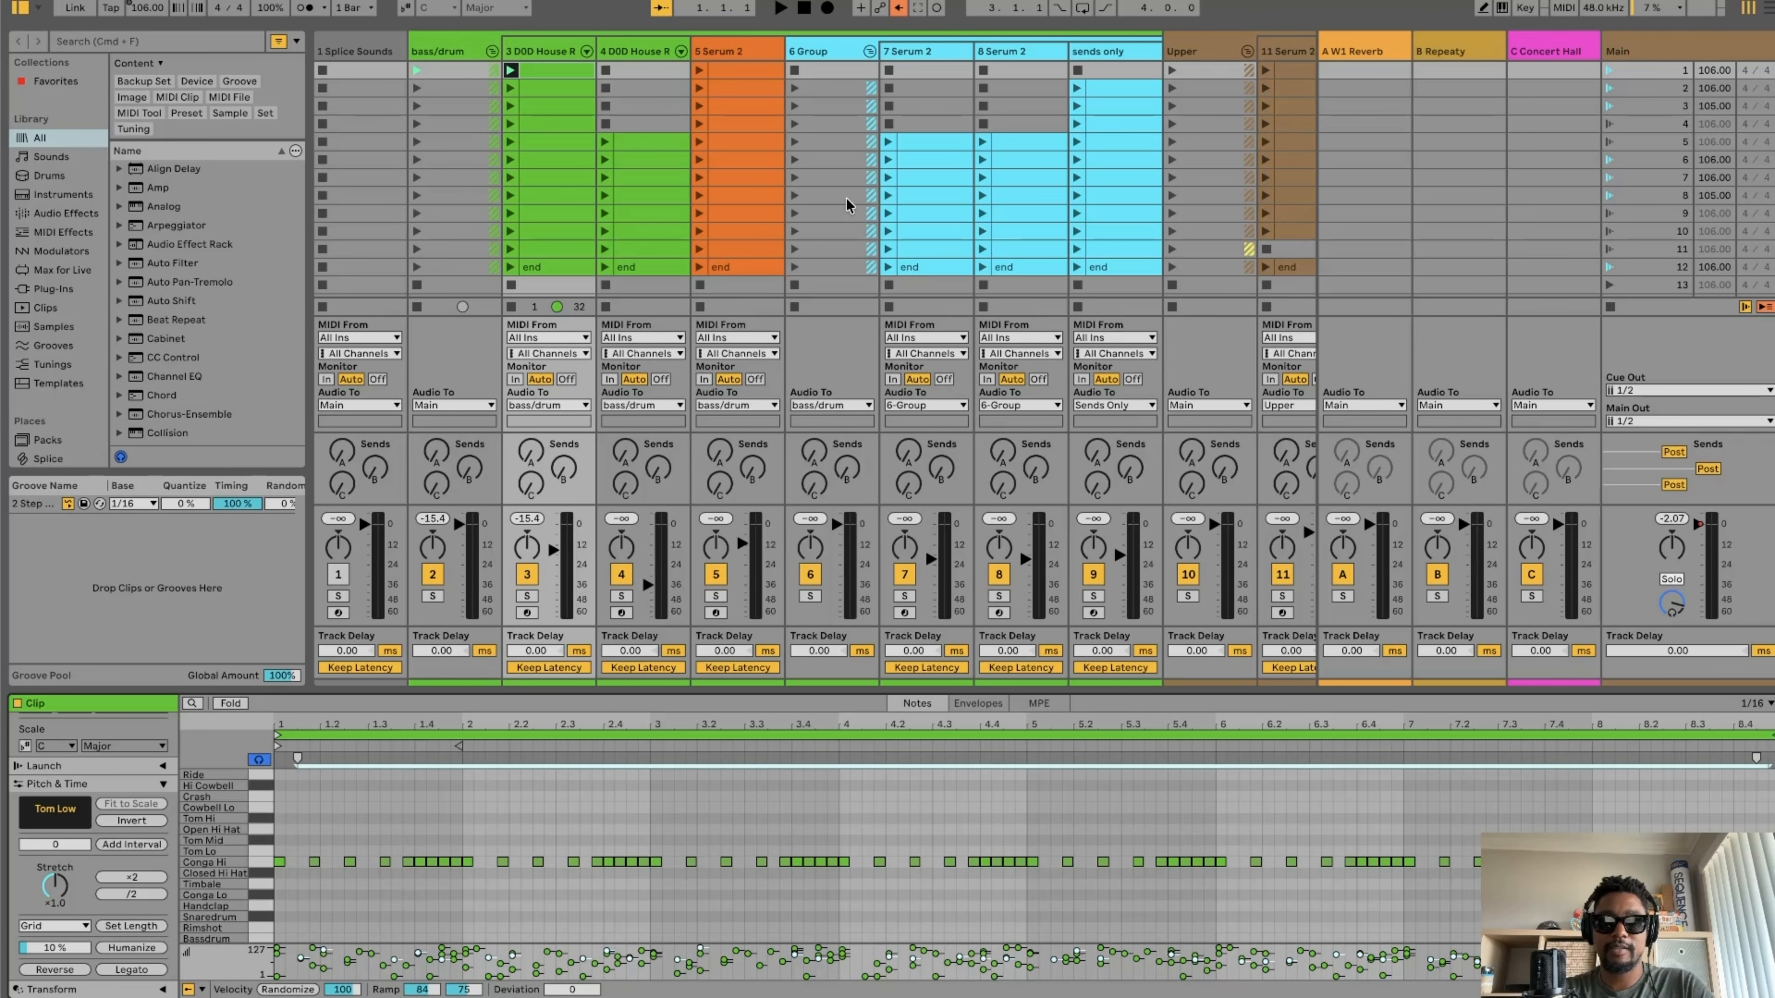
{"action": "left_click", "coordinate": [762, 73]}
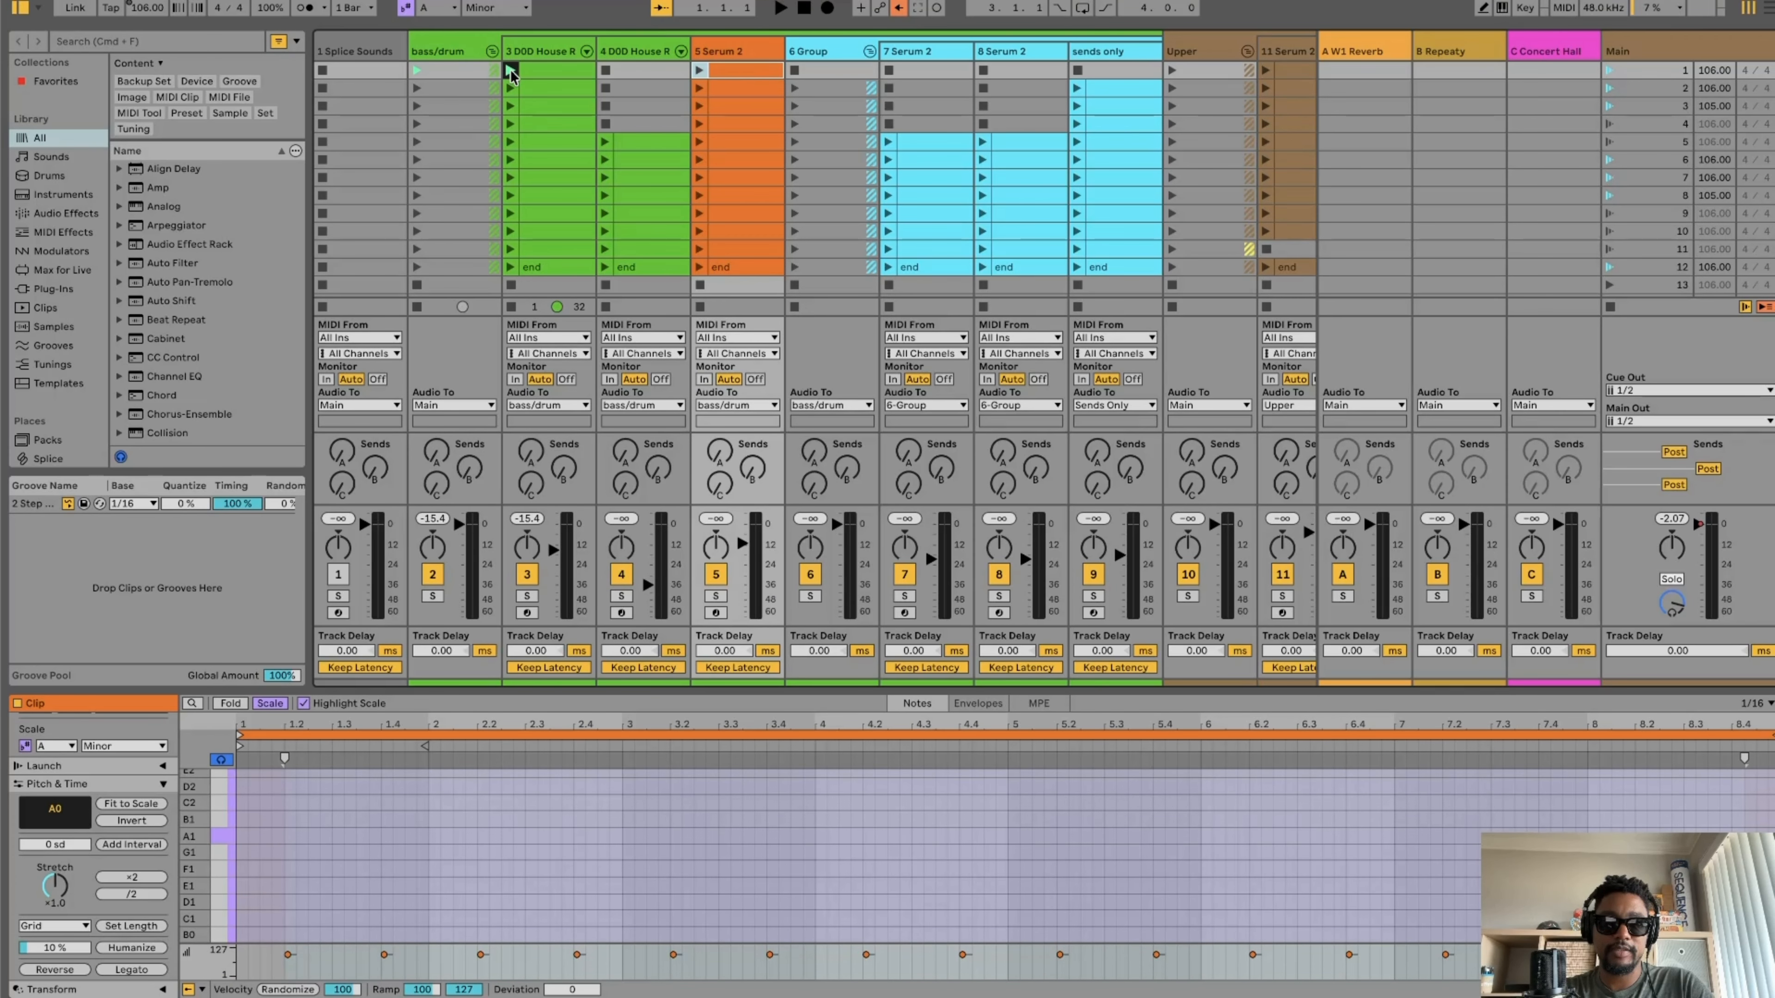
{"action": "left_click", "coordinate": [699, 72]}
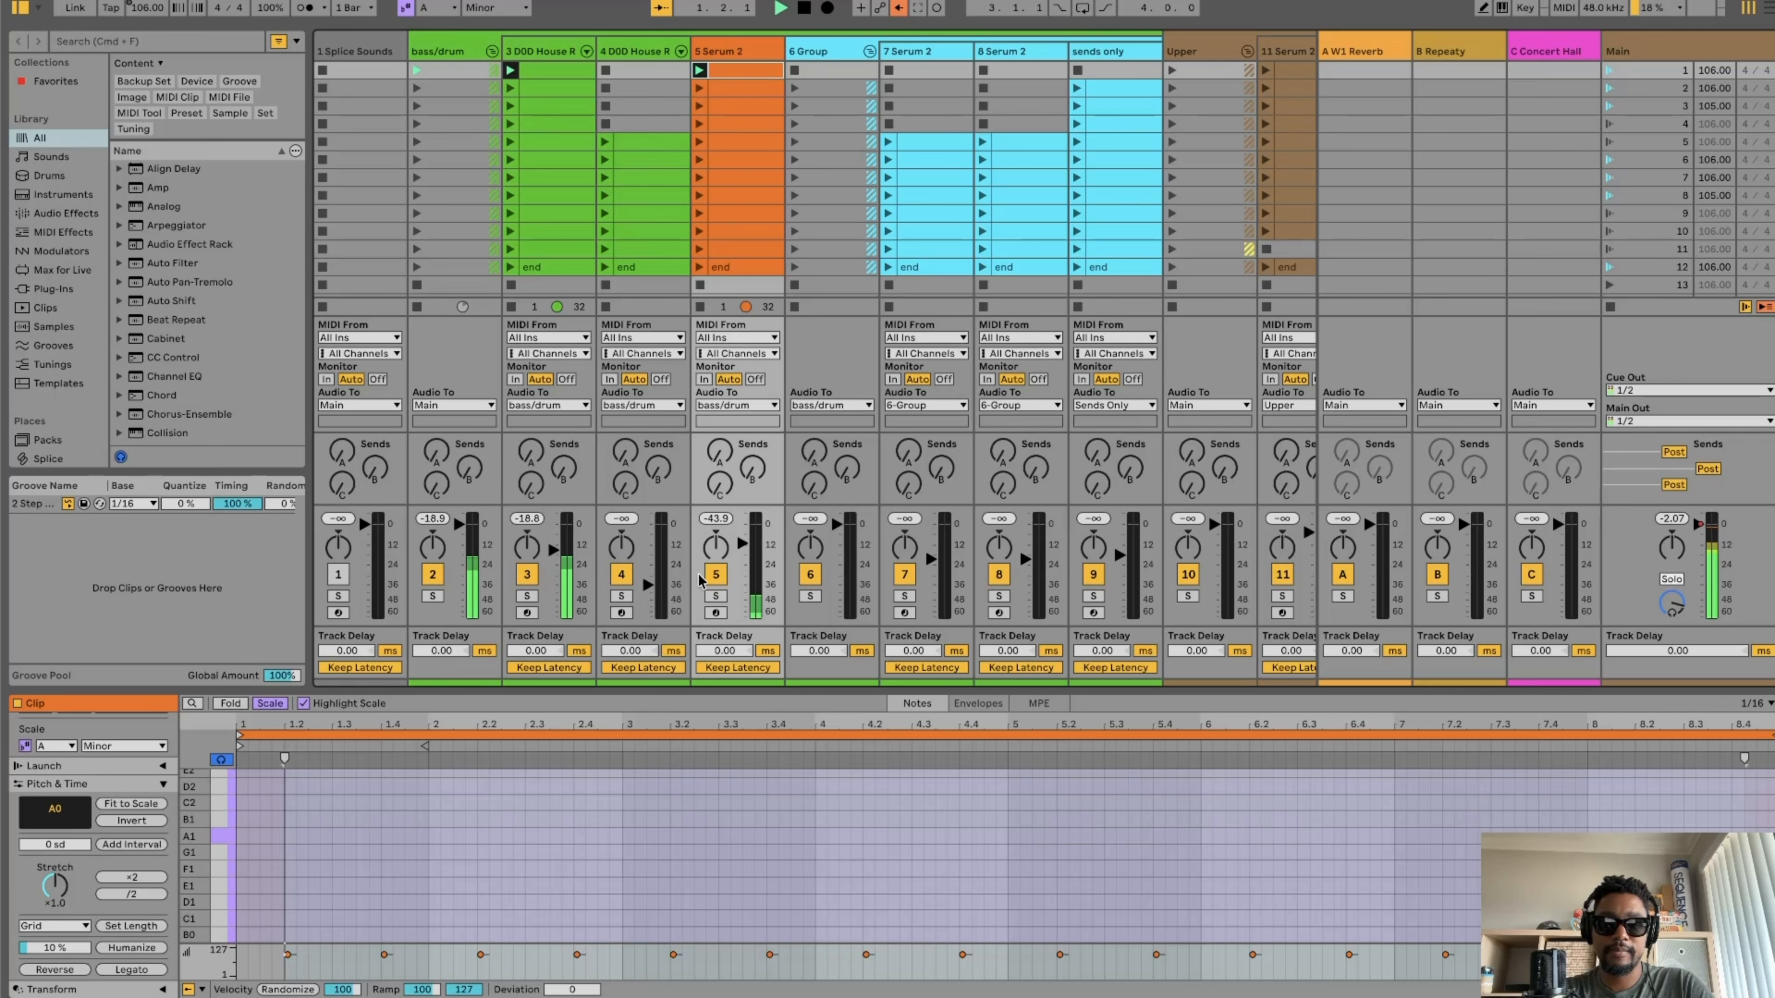
- Solo the 5 Serum 2 track to hear its pattern while viewing its notes, unsolo it and stop playback
{"action": "left_click", "coordinate": [716, 596]}
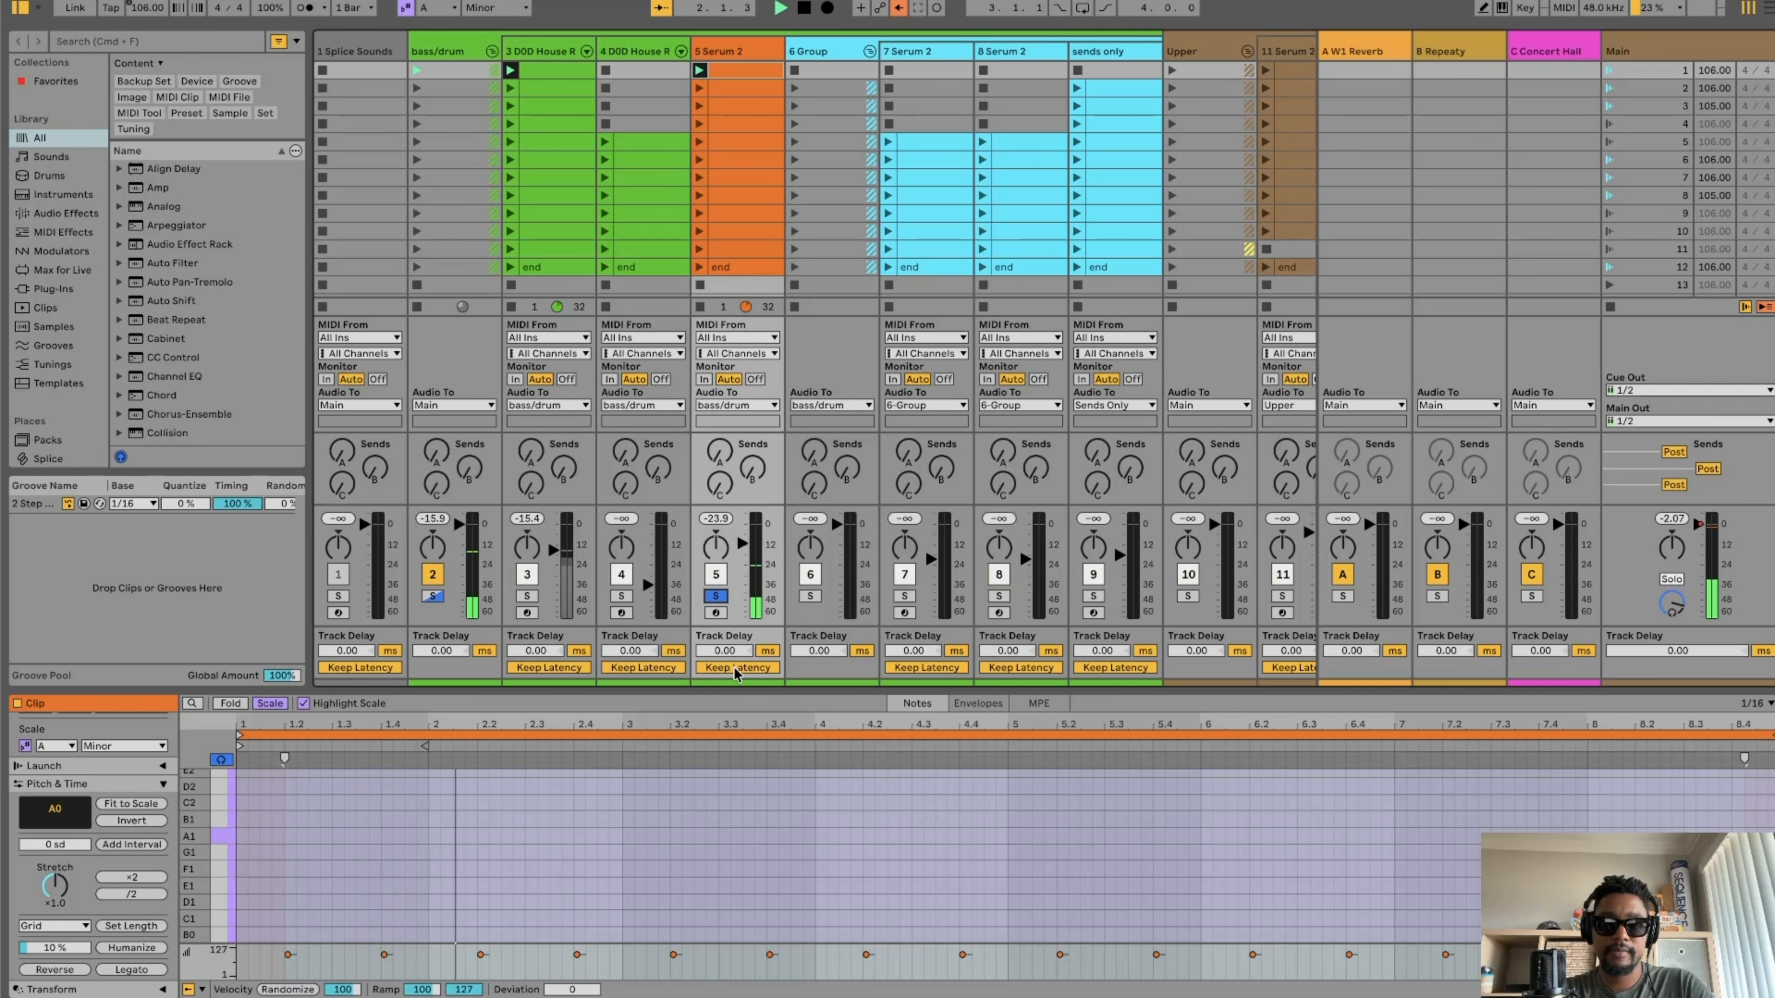
{"action": "left_click_drag", "start_coordinate": [754, 689], "coordinate": [755, 509]}
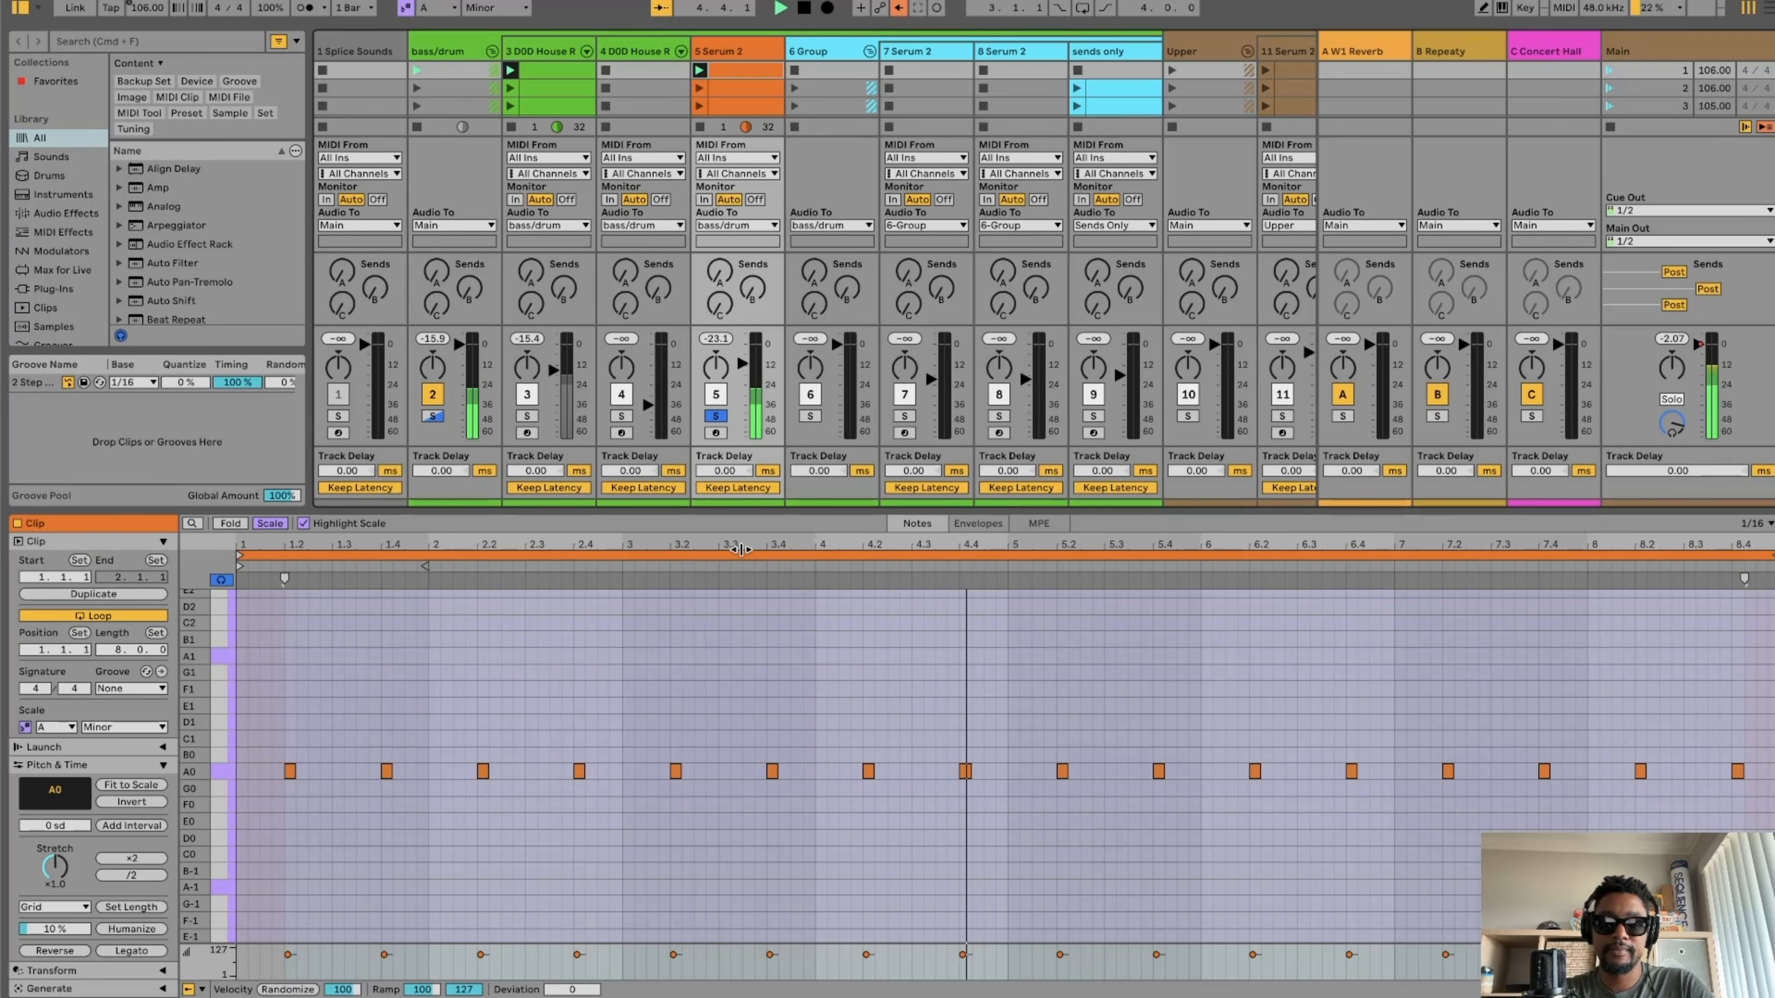
{"action": "left_click", "coordinate": [717, 415]}
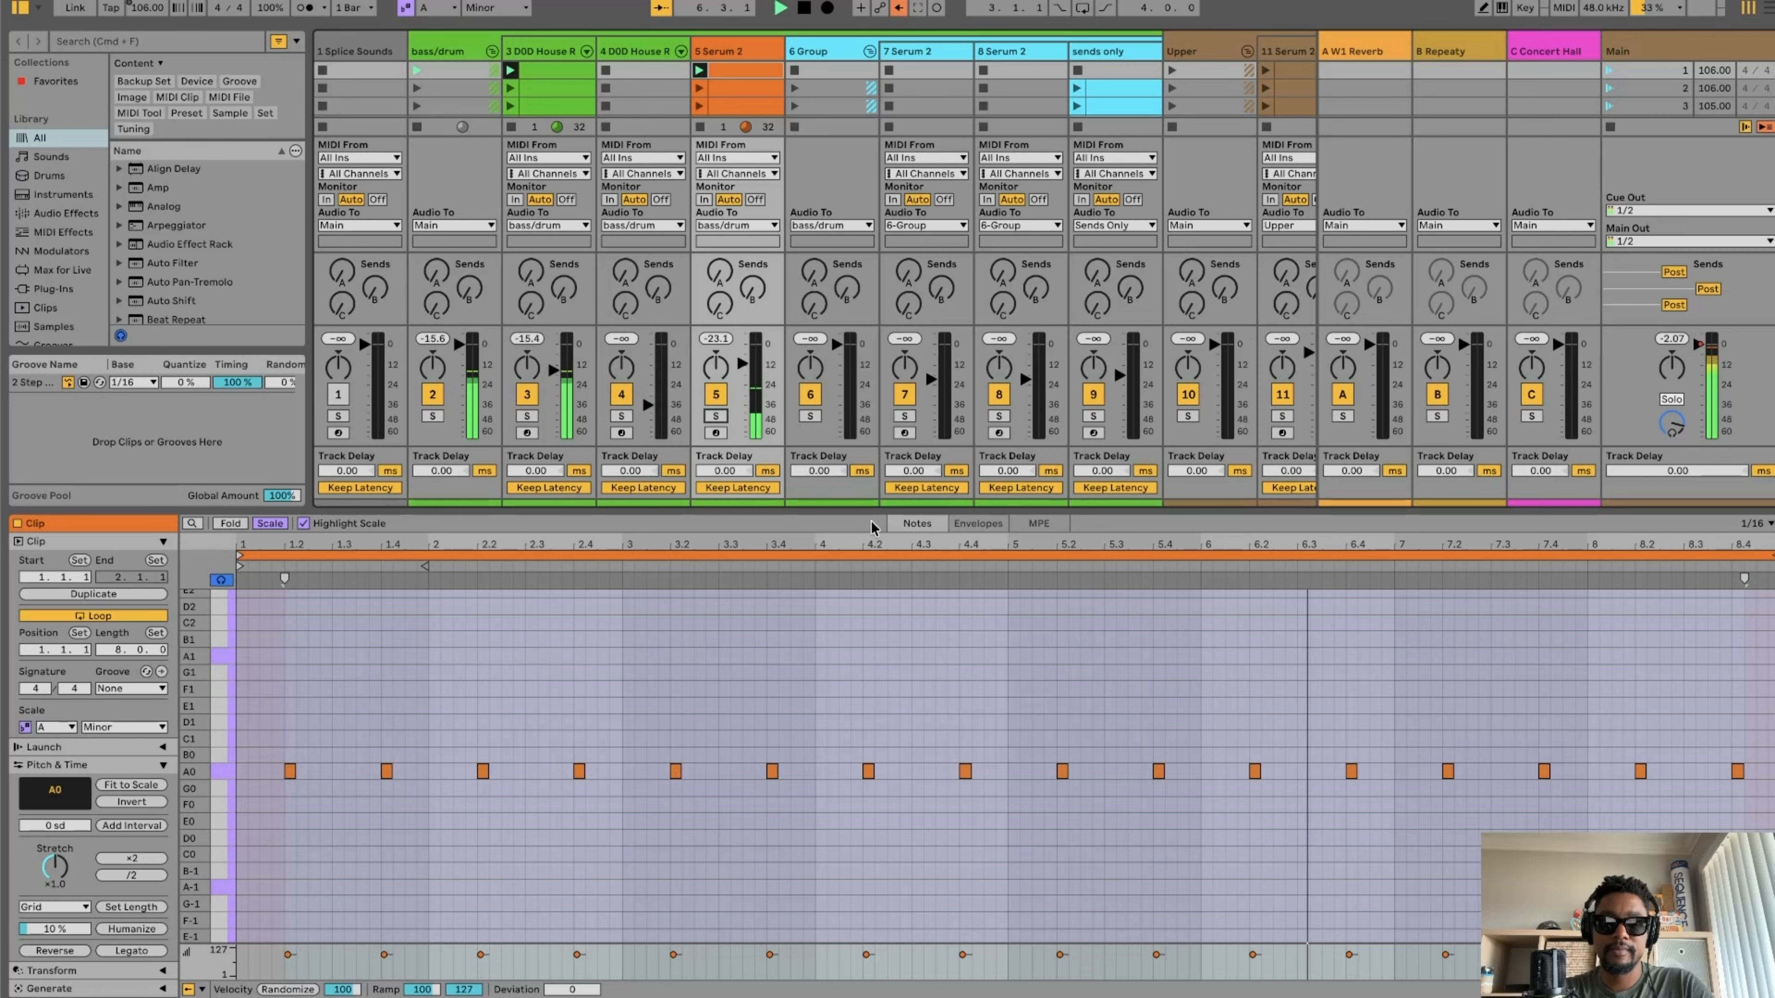
{"action": "left_click_drag", "start_coordinate": [846, 512], "coordinate": [840, 658]}
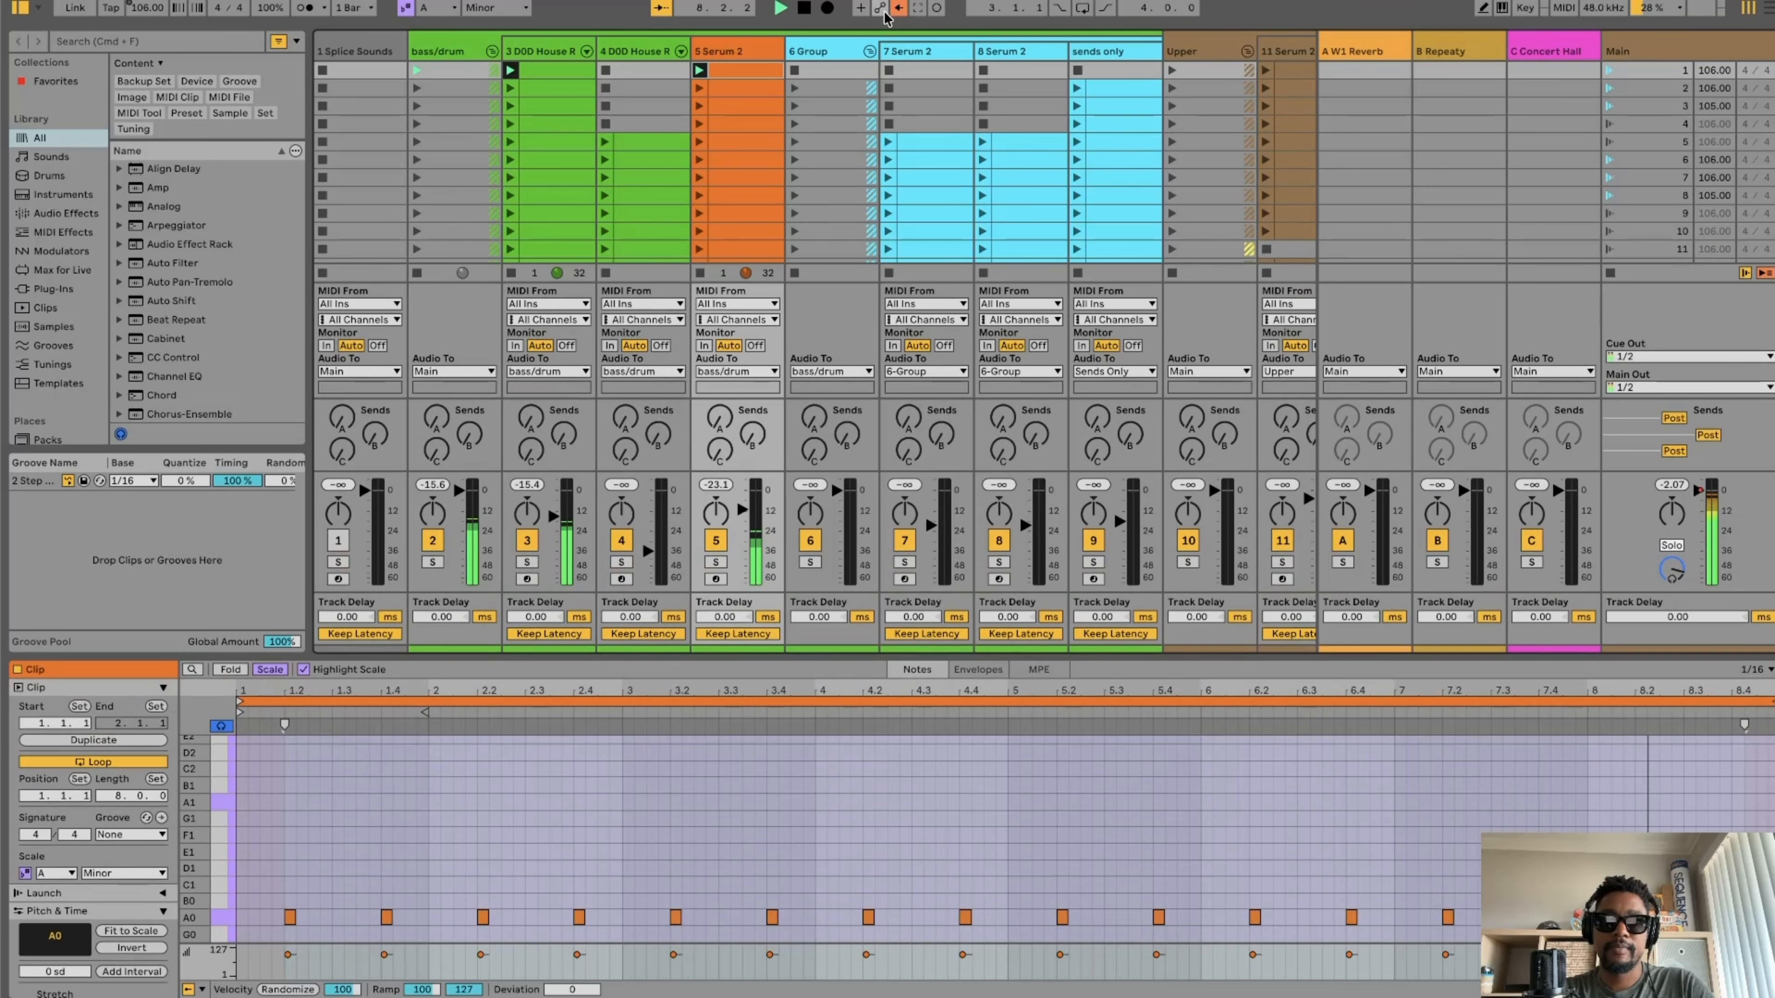
{"action": "left_click", "coordinate": [806, 18]}
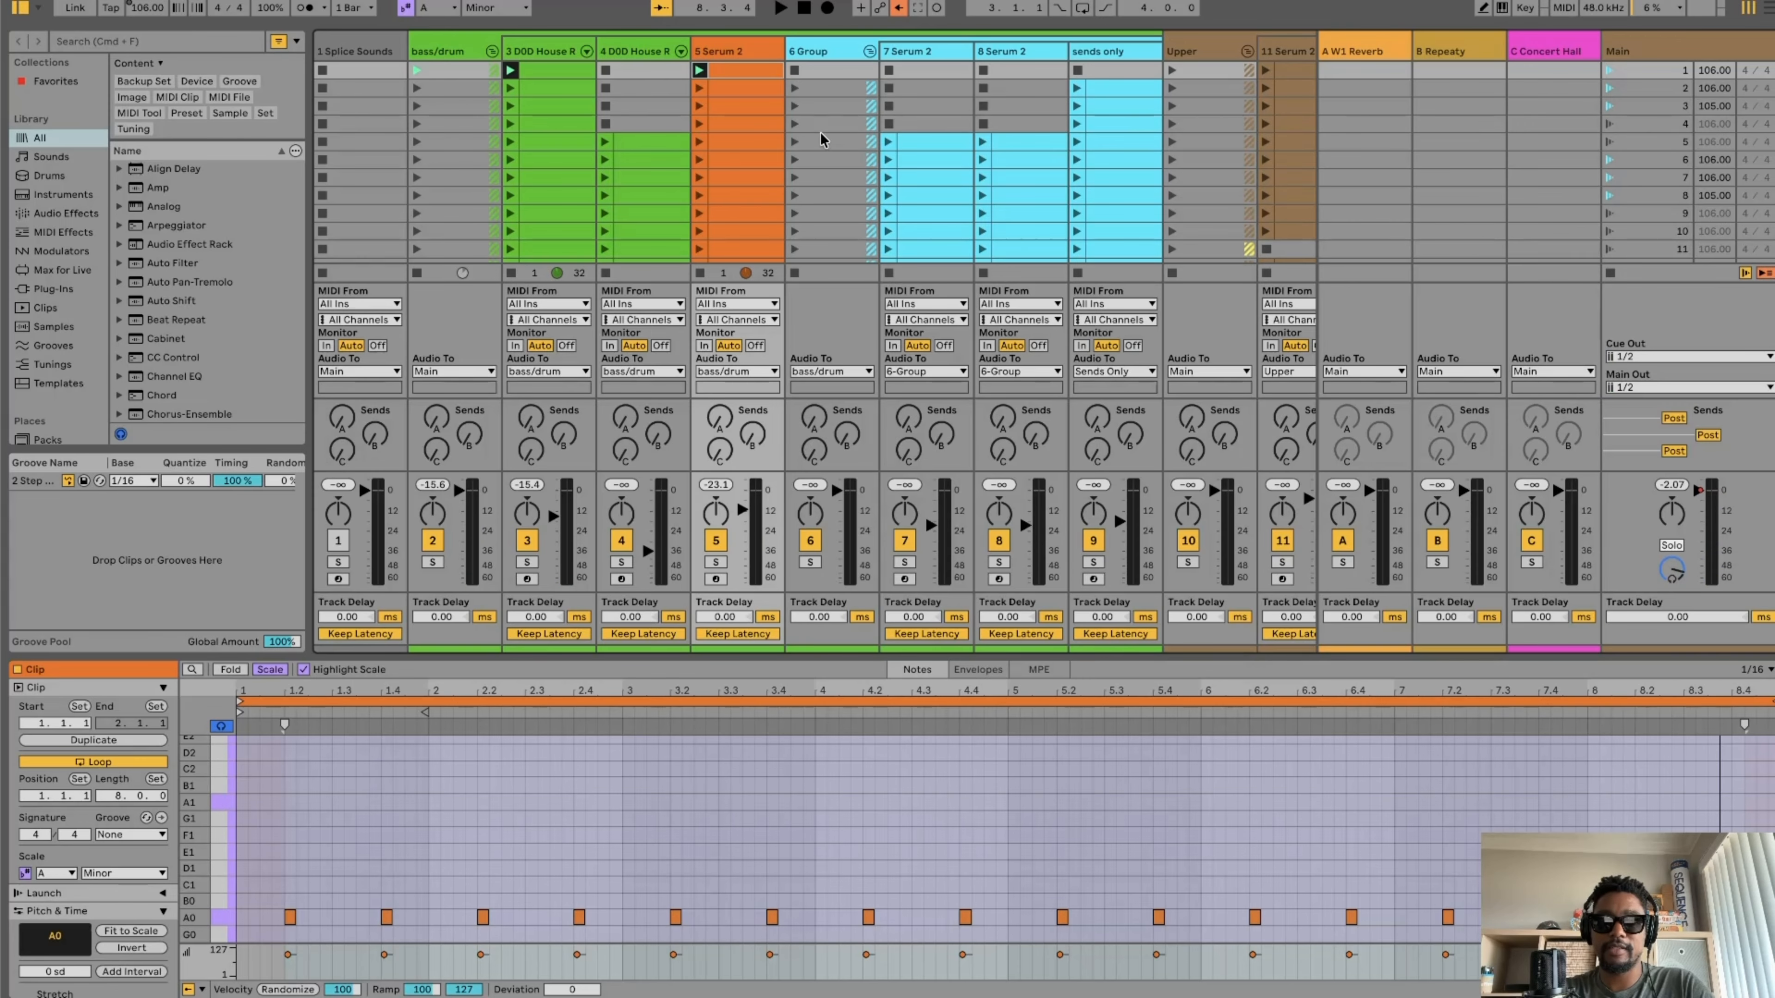
- Open the scene 2 clips of the sends only and 5 Serum 2 tracks together and compare their notes in one zoomed-out note view
{"action": "scroll", "coordinate": [977, 108], "scroll_direction": "right", "scroll_amount": 3}
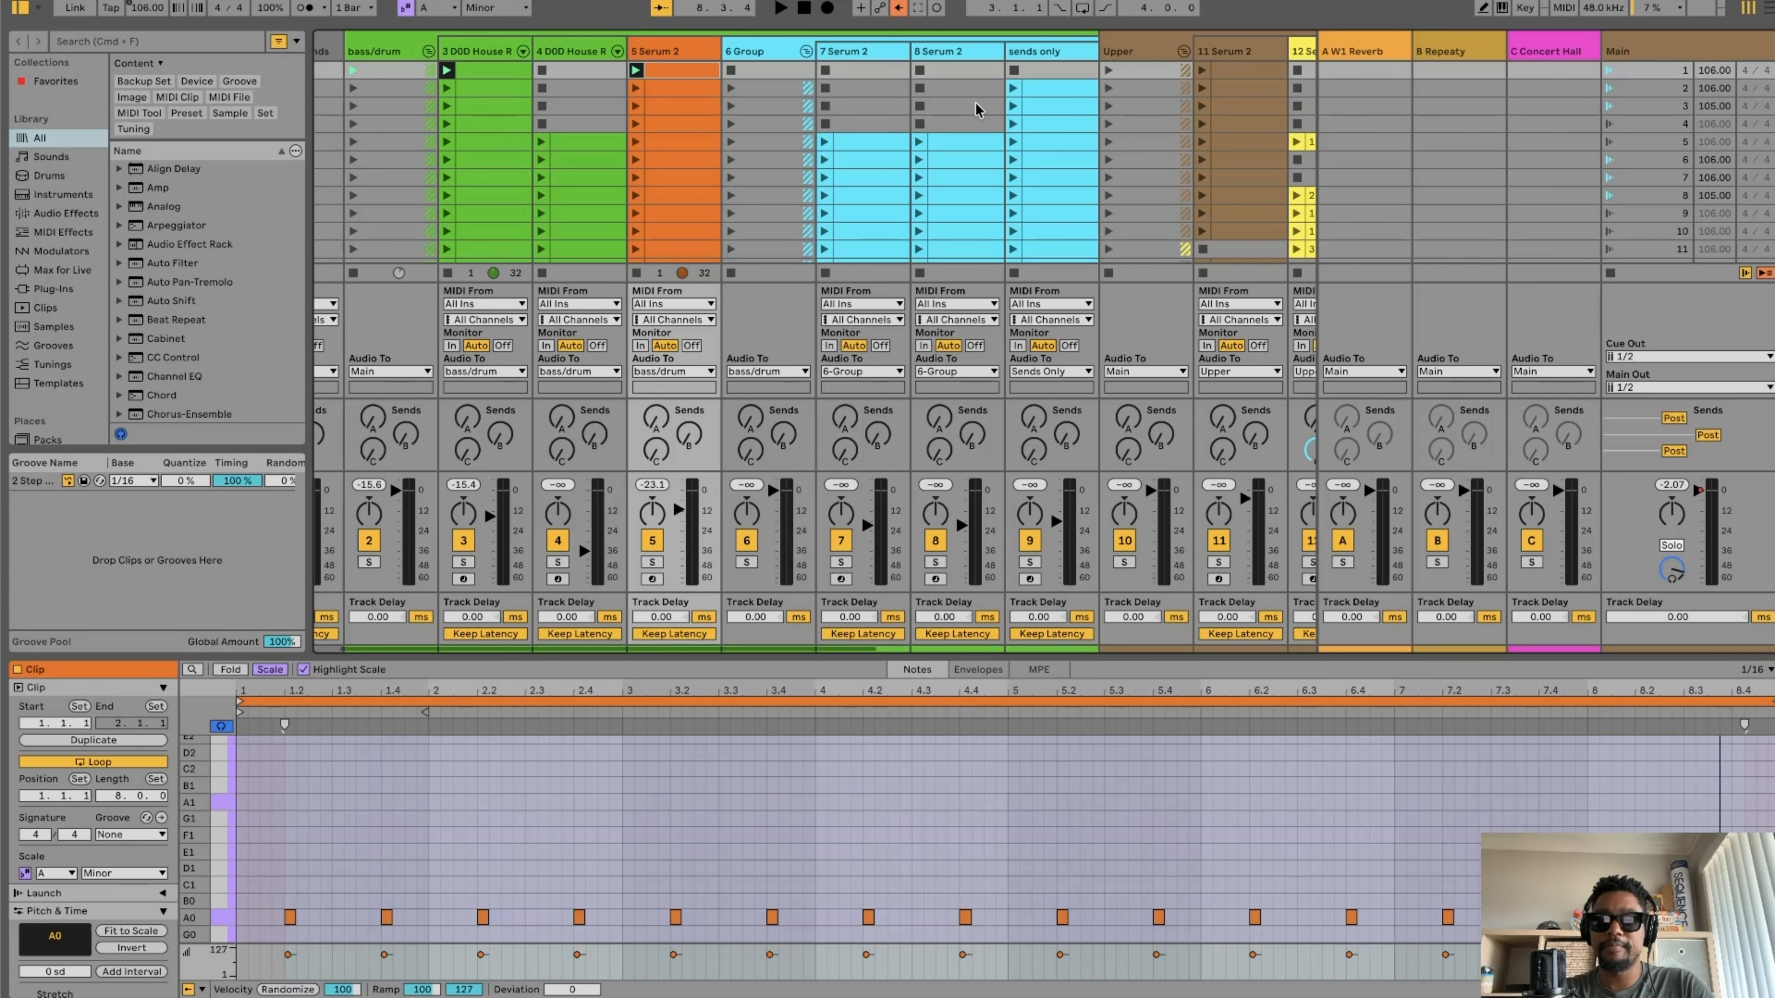
{"action": "scroll", "coordinate": [977, 108], "scroll_direction": "right", "scroll_amount": 2}
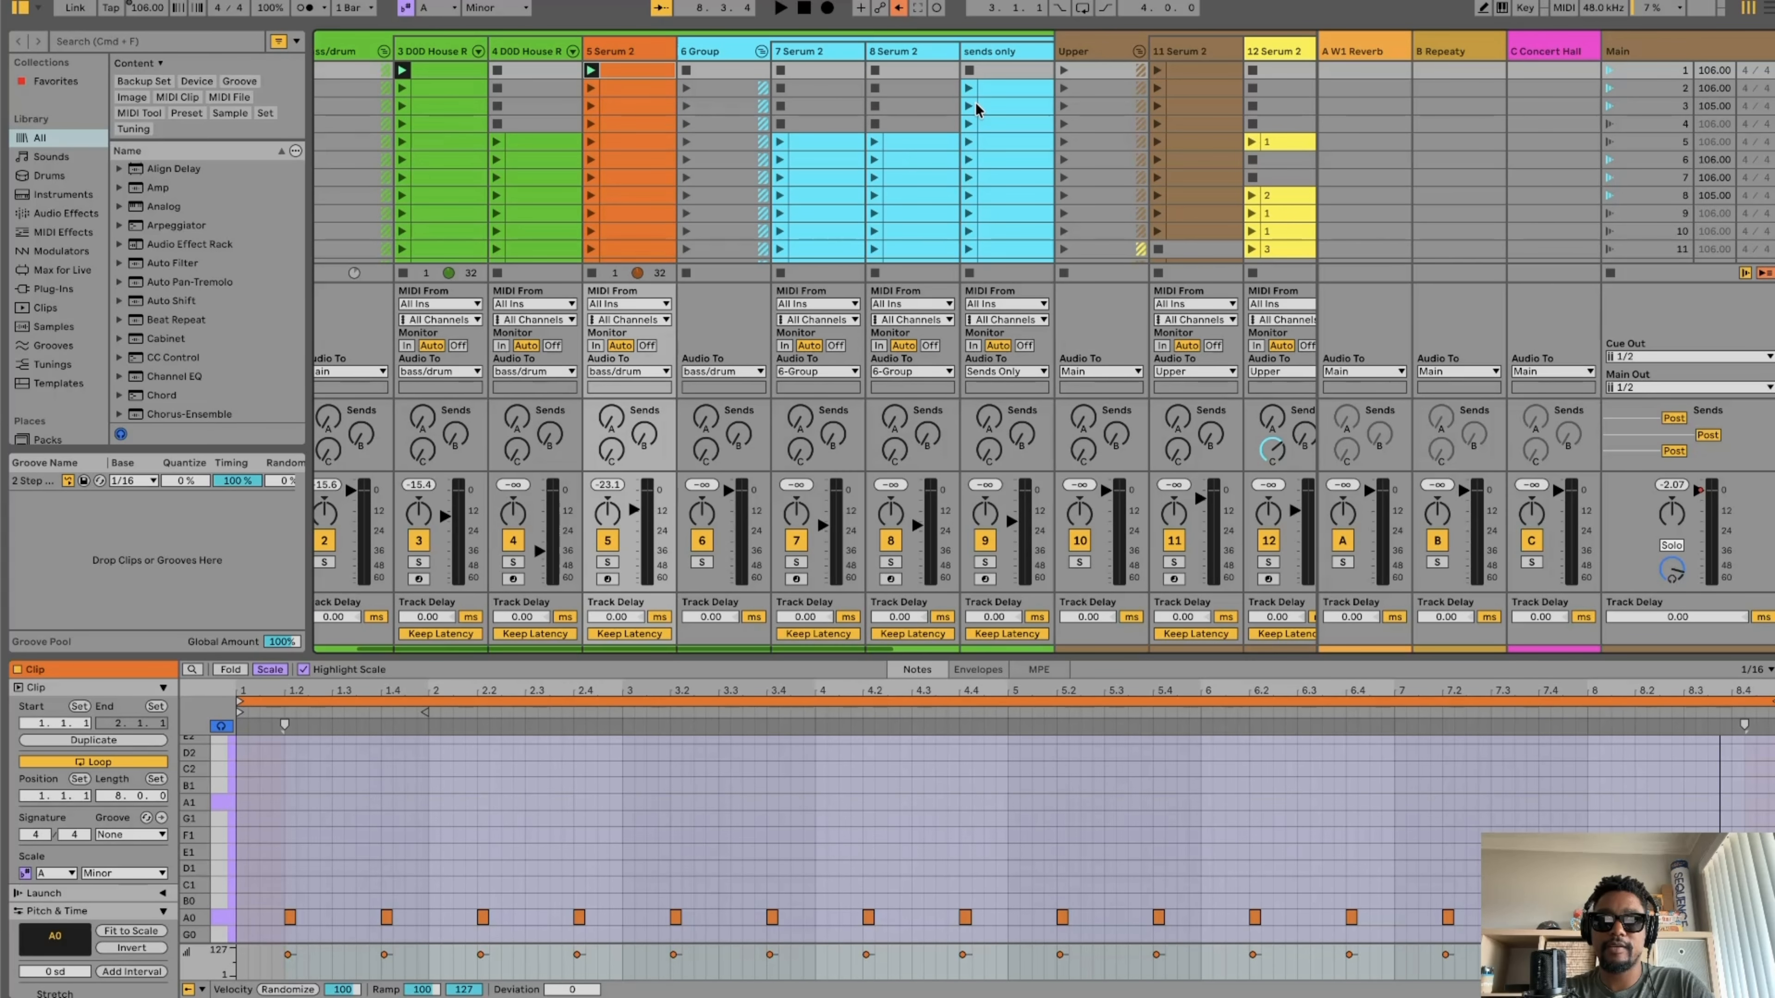
{"action": "left_click", "coordinate": [1004, 91]}
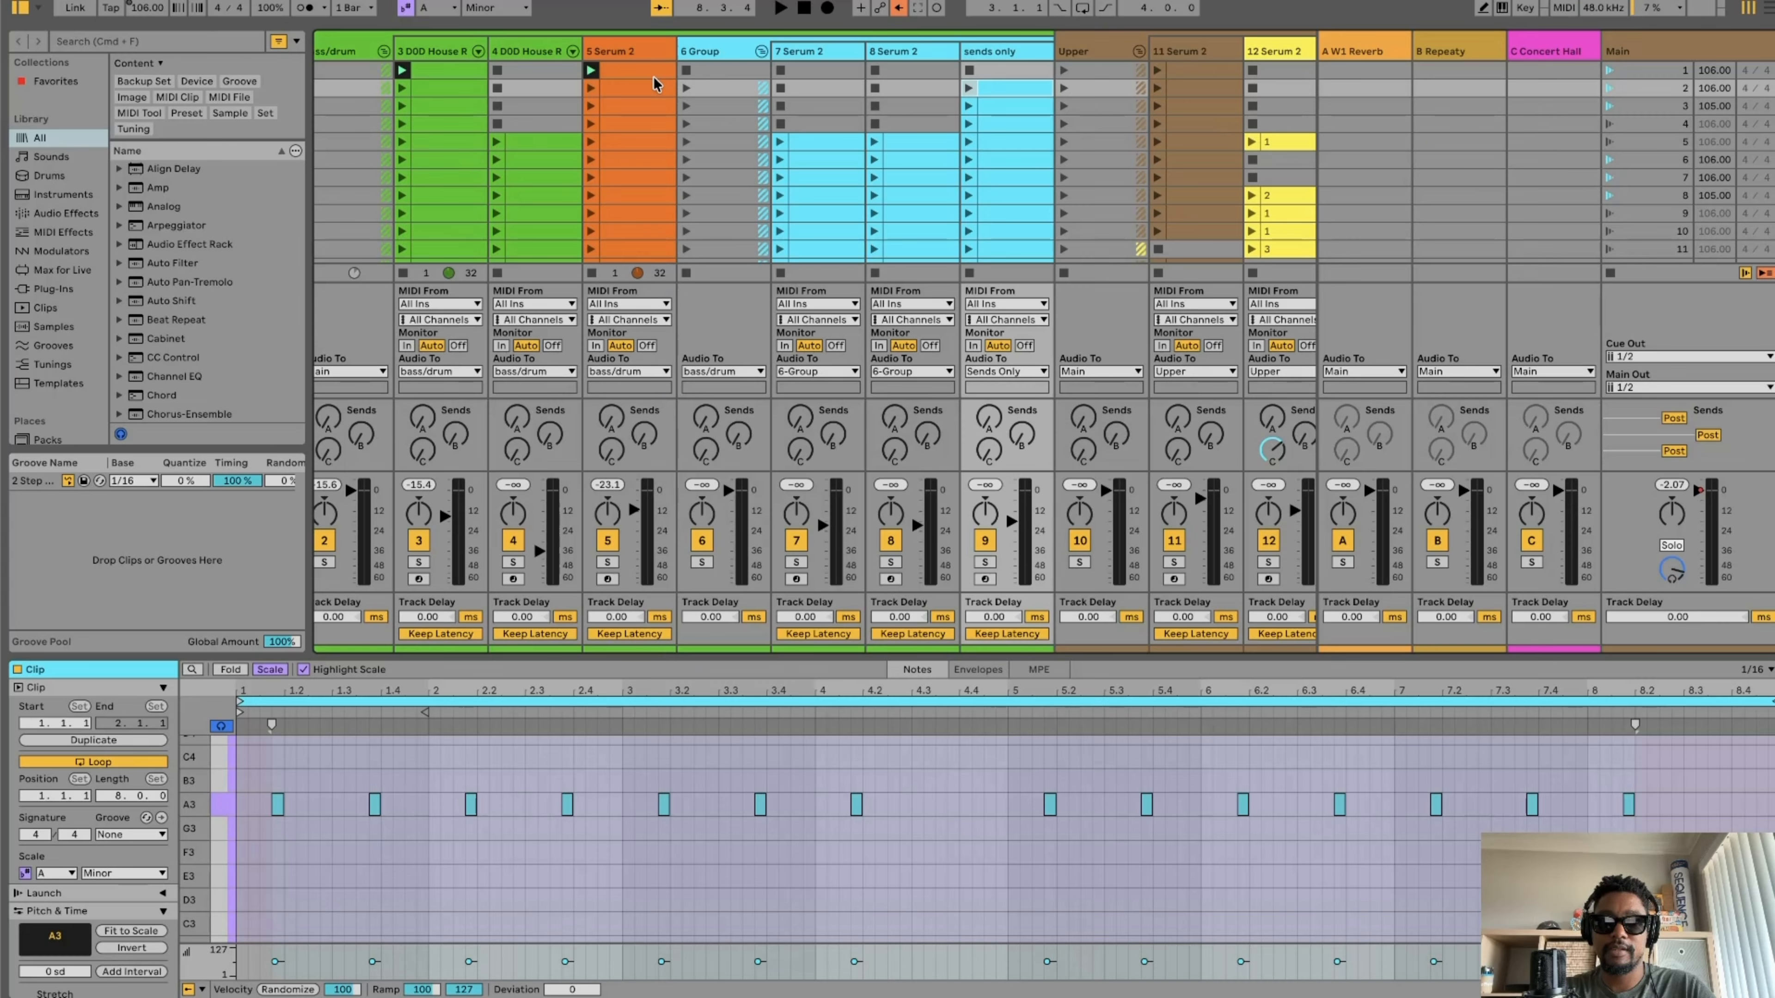
{"action": "left_click", "coordinate": [655, 93], "text": "shift"}
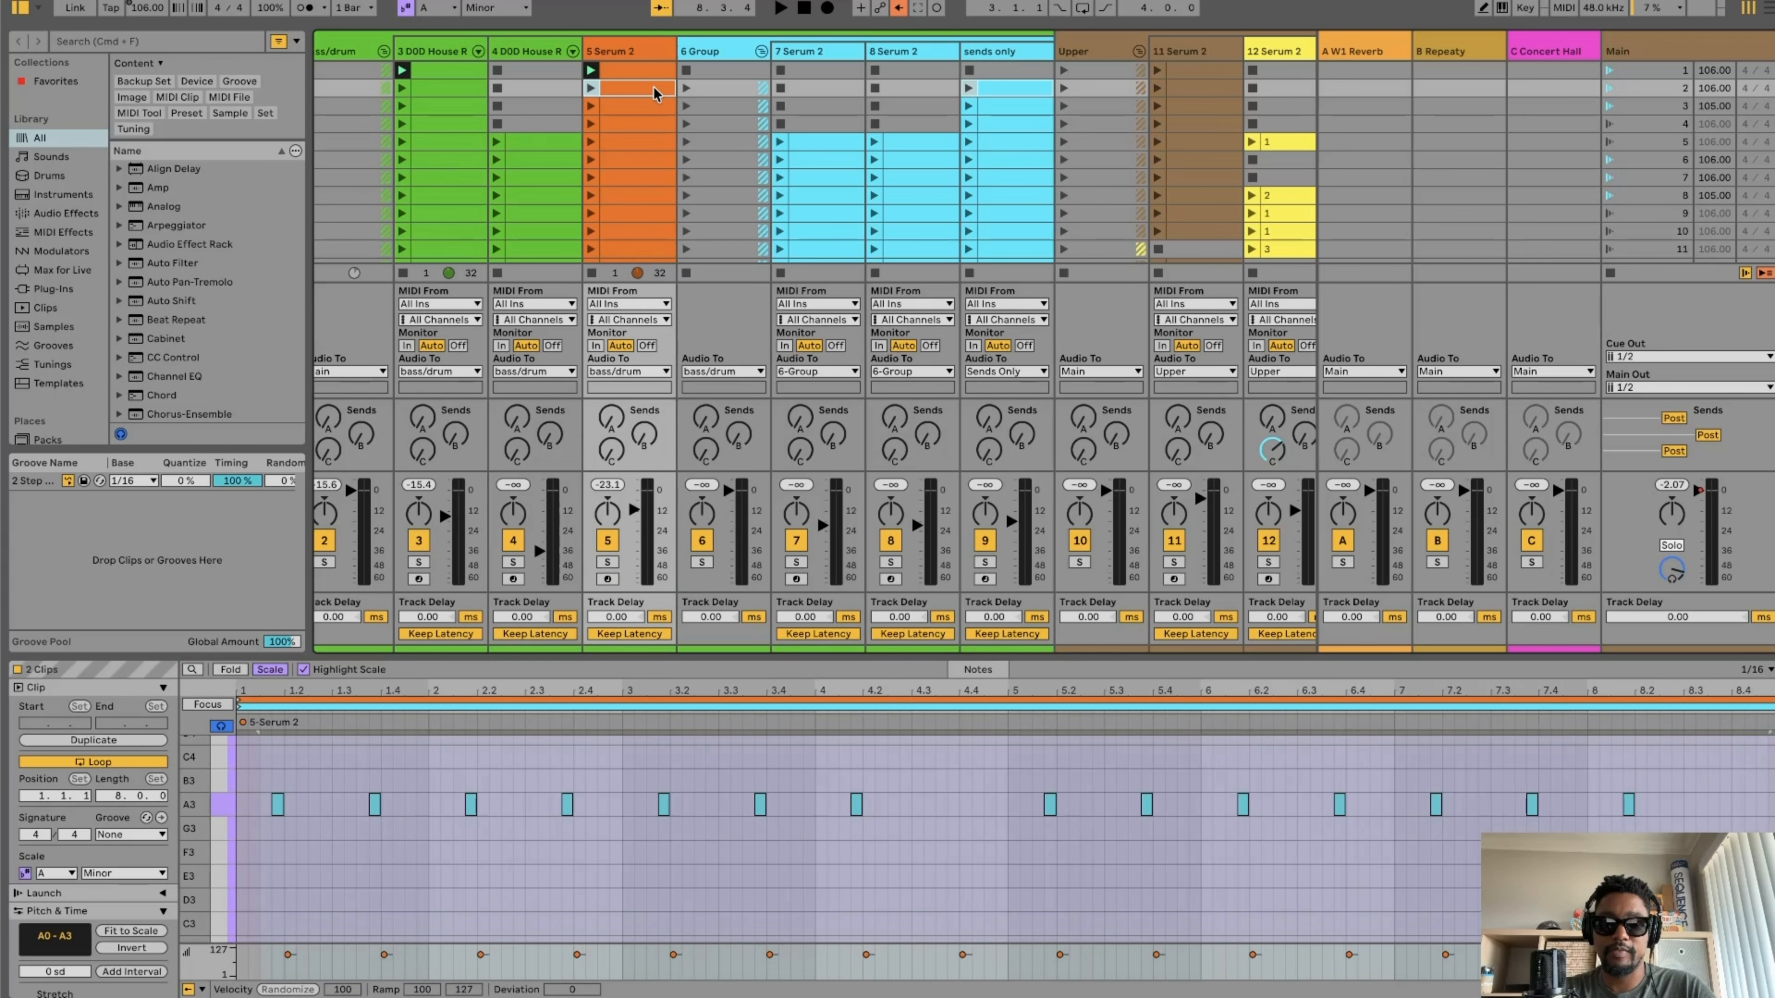
{"action": "scroll", "coordinate": [908, 804], "scroll_direction": "down", "scroll_amount": 3}
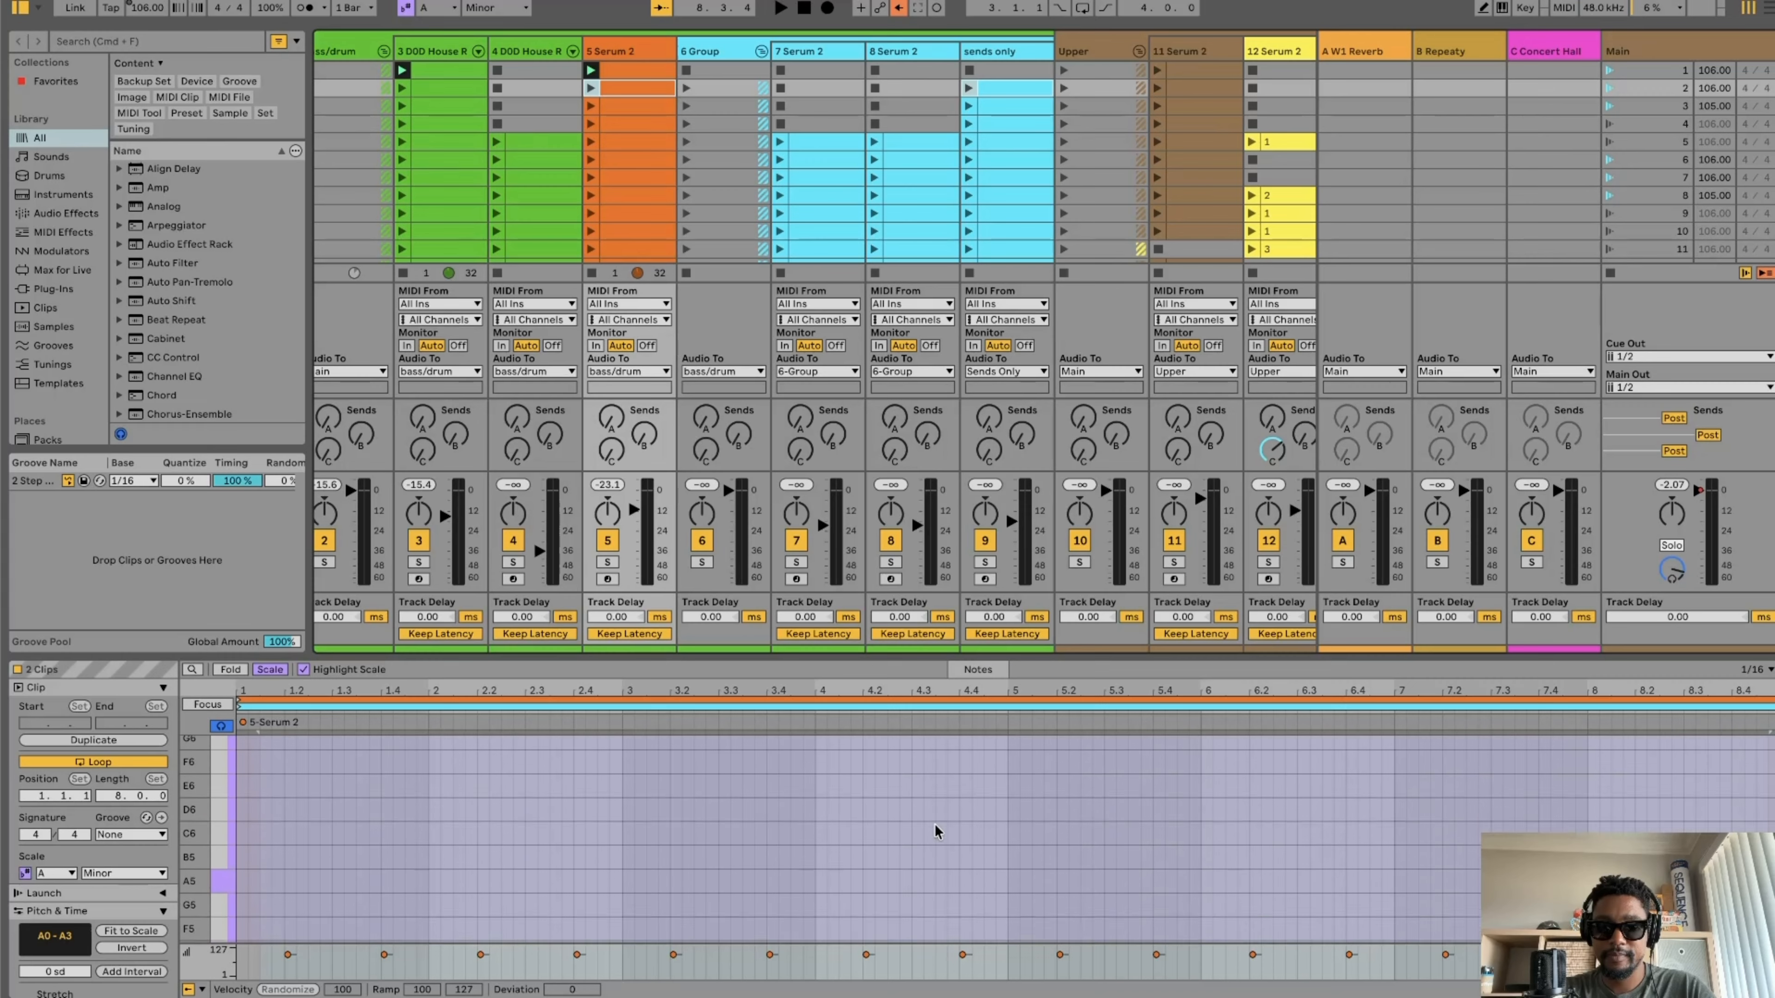
{"action": "scroll", "coordinate": [937, 831], "scroll_direction": "down", "scroll_amount": 5}
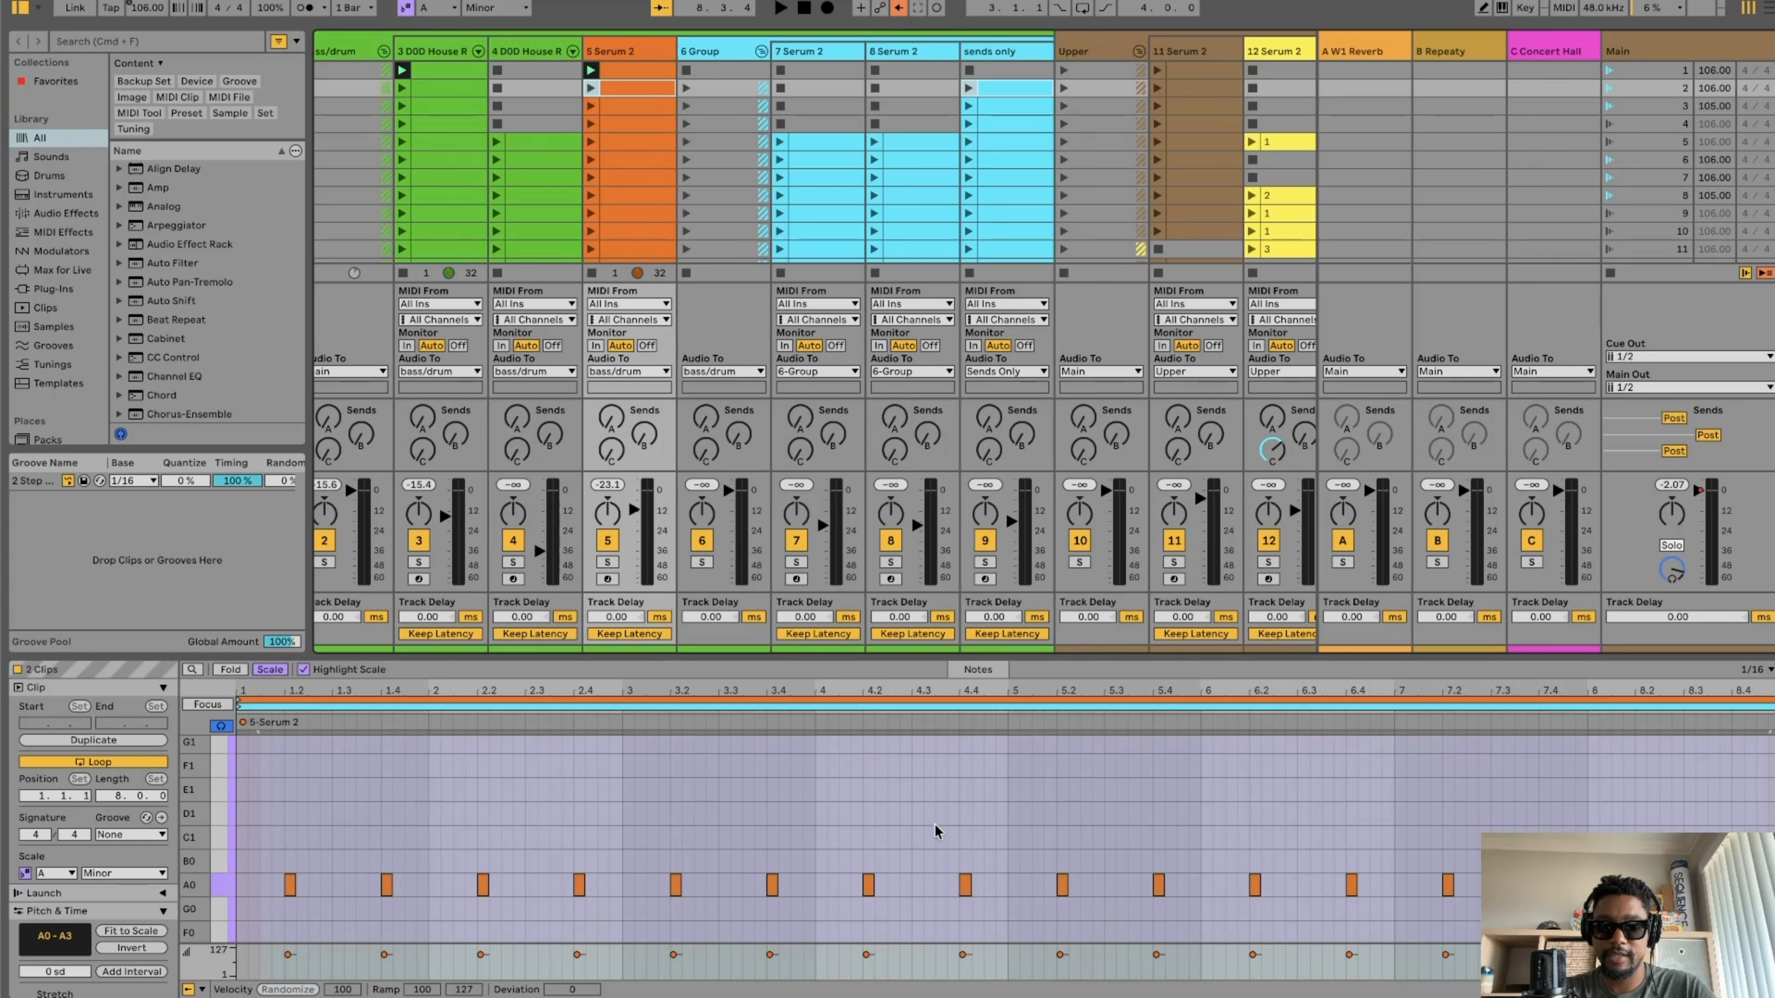
{"action": "scroll", "coordinate": [937, 831], "scroll_direction": "up", "scroll_amount": 5}
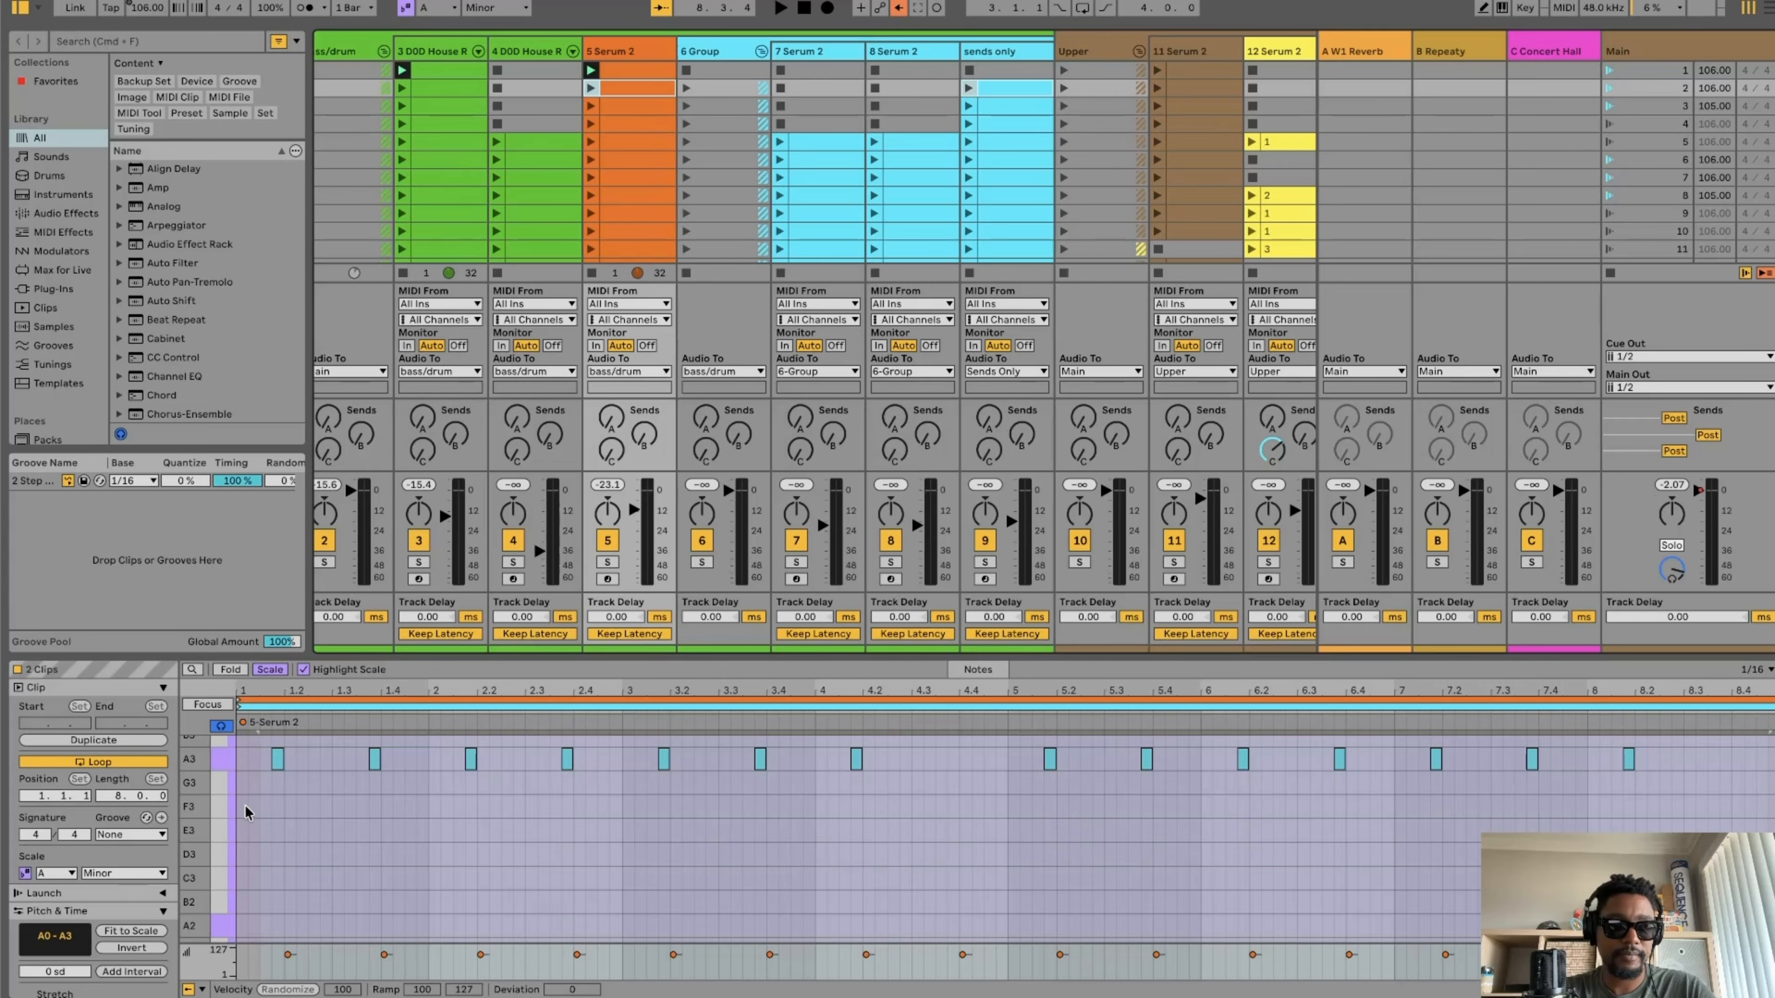
{"action": "left_click_drag", "start_coordinate": [212, 826], "coordinate": [178, 832]}
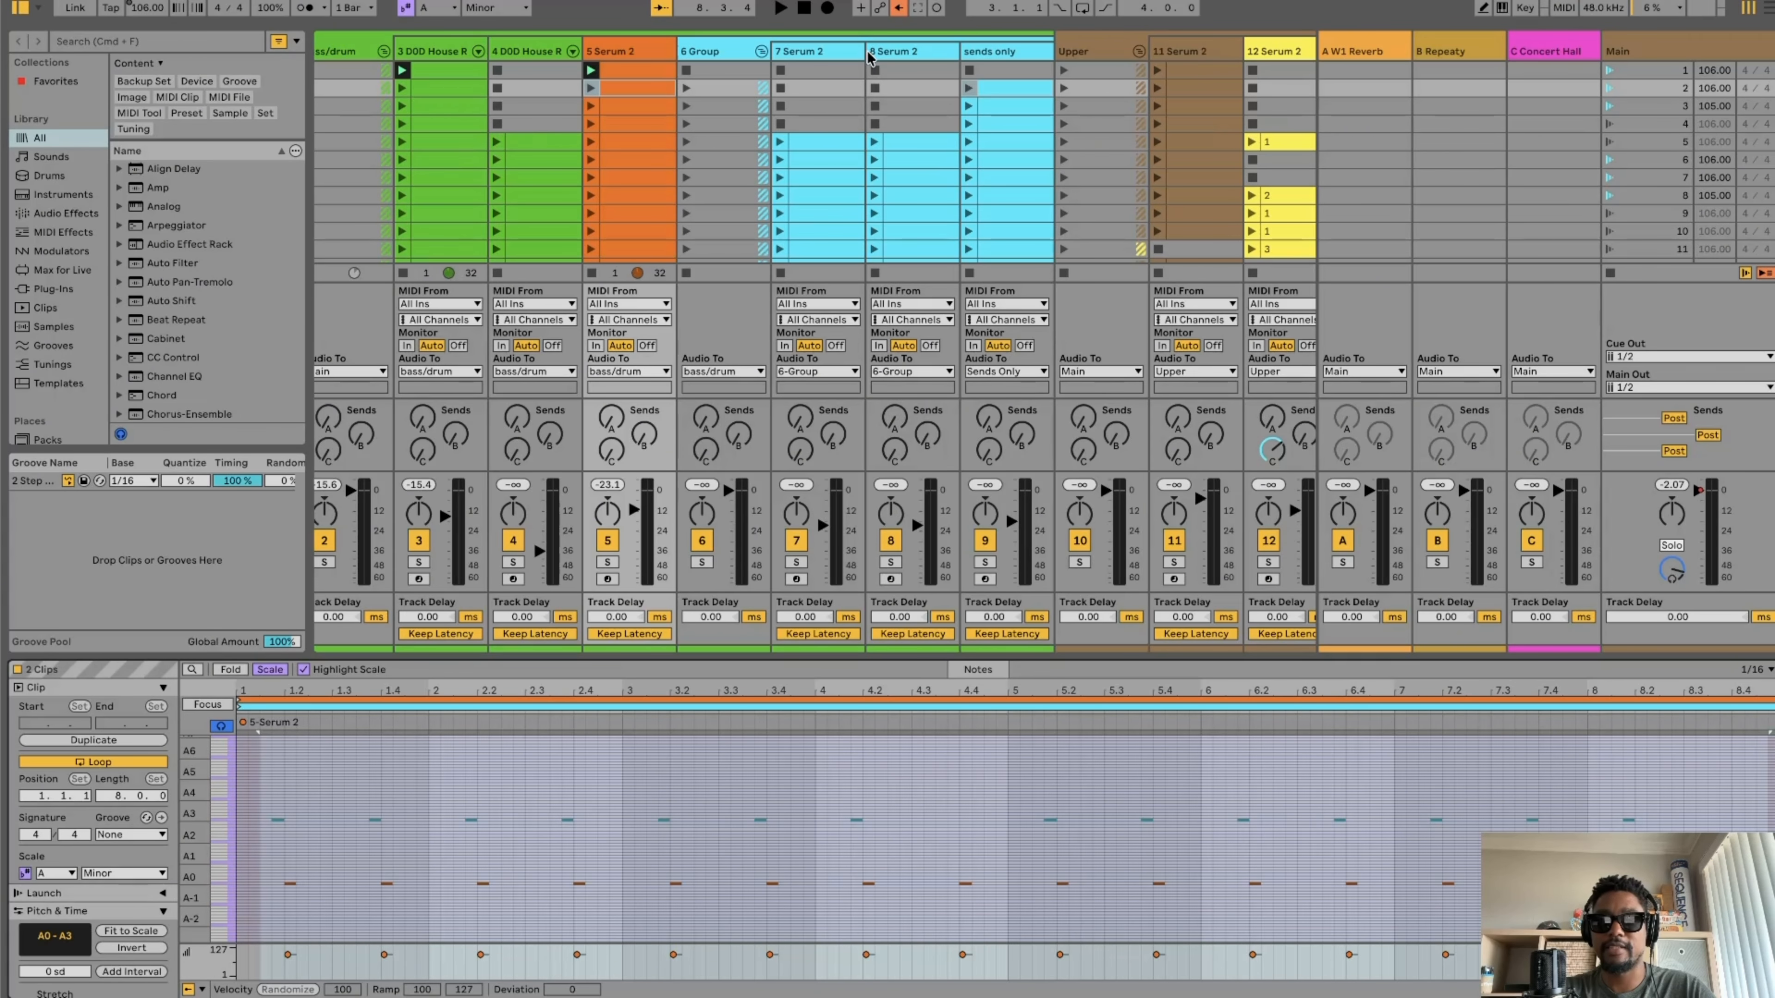
- Play the scene 5 clips of 7 Serum 2 and 8 Serum 2, soloing track 7 and track 5 in turn to compare them
{"action": "left_click", "coordinate": [780, 142]}
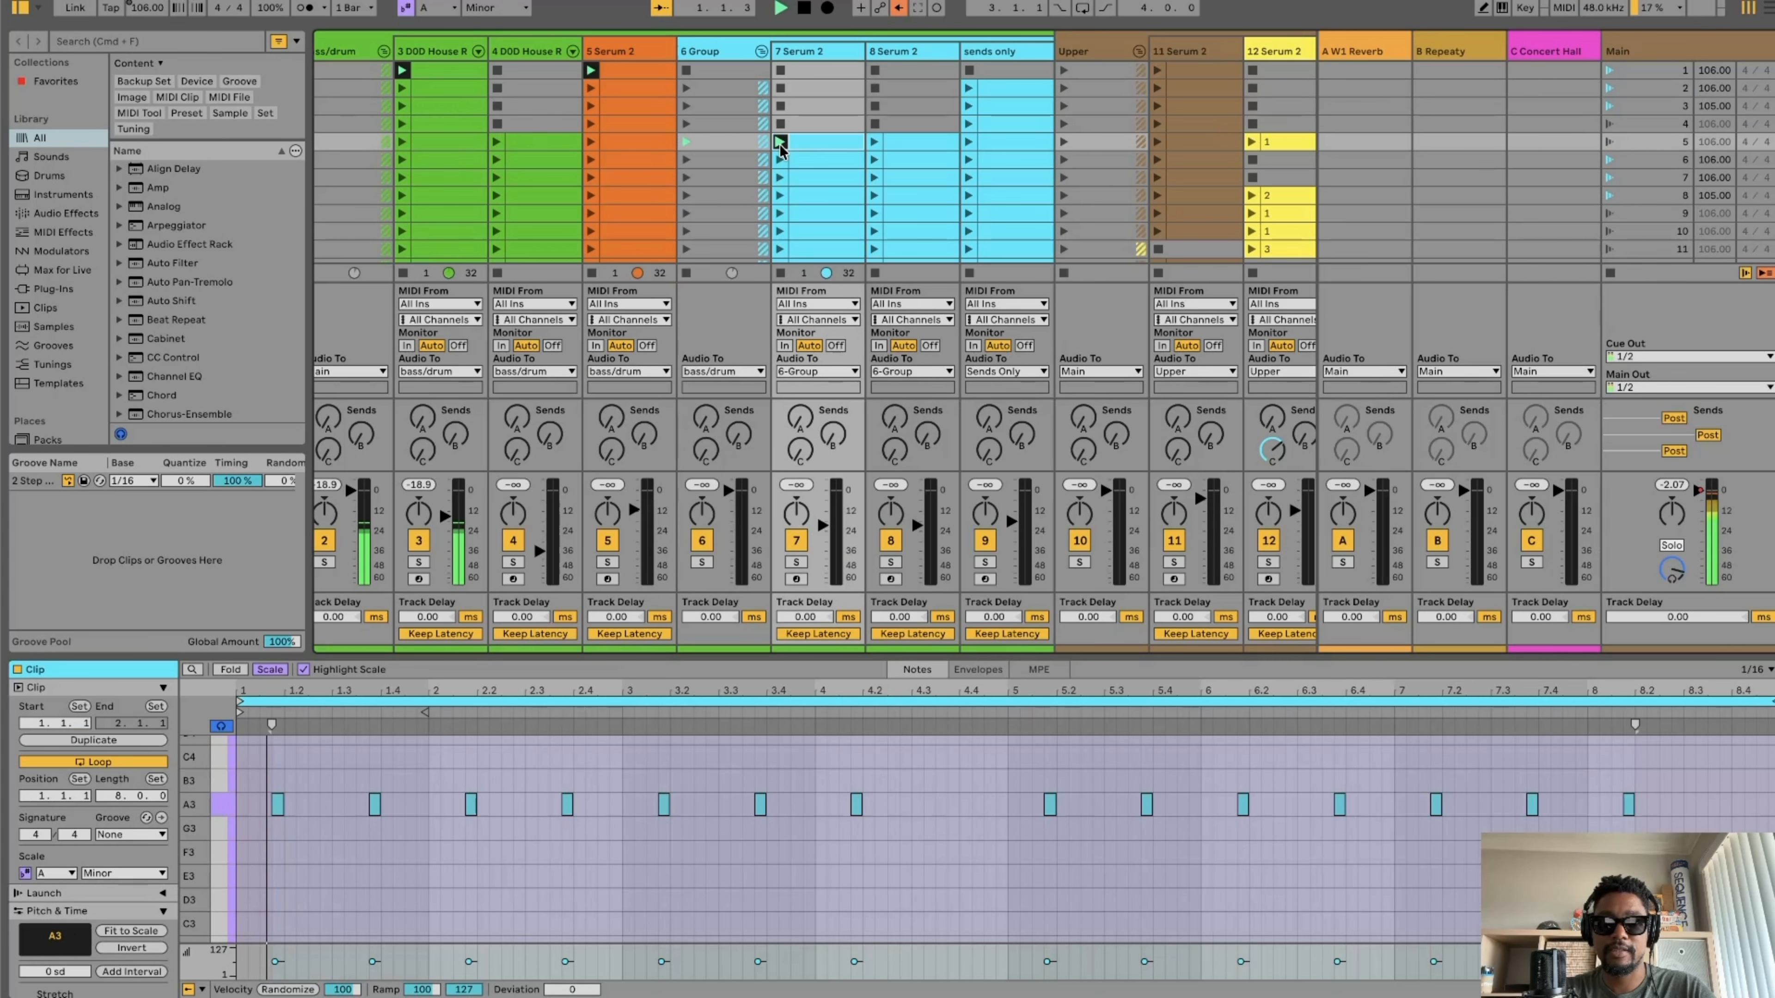
{"action": "left_click", "coordinate": [873, 142]}
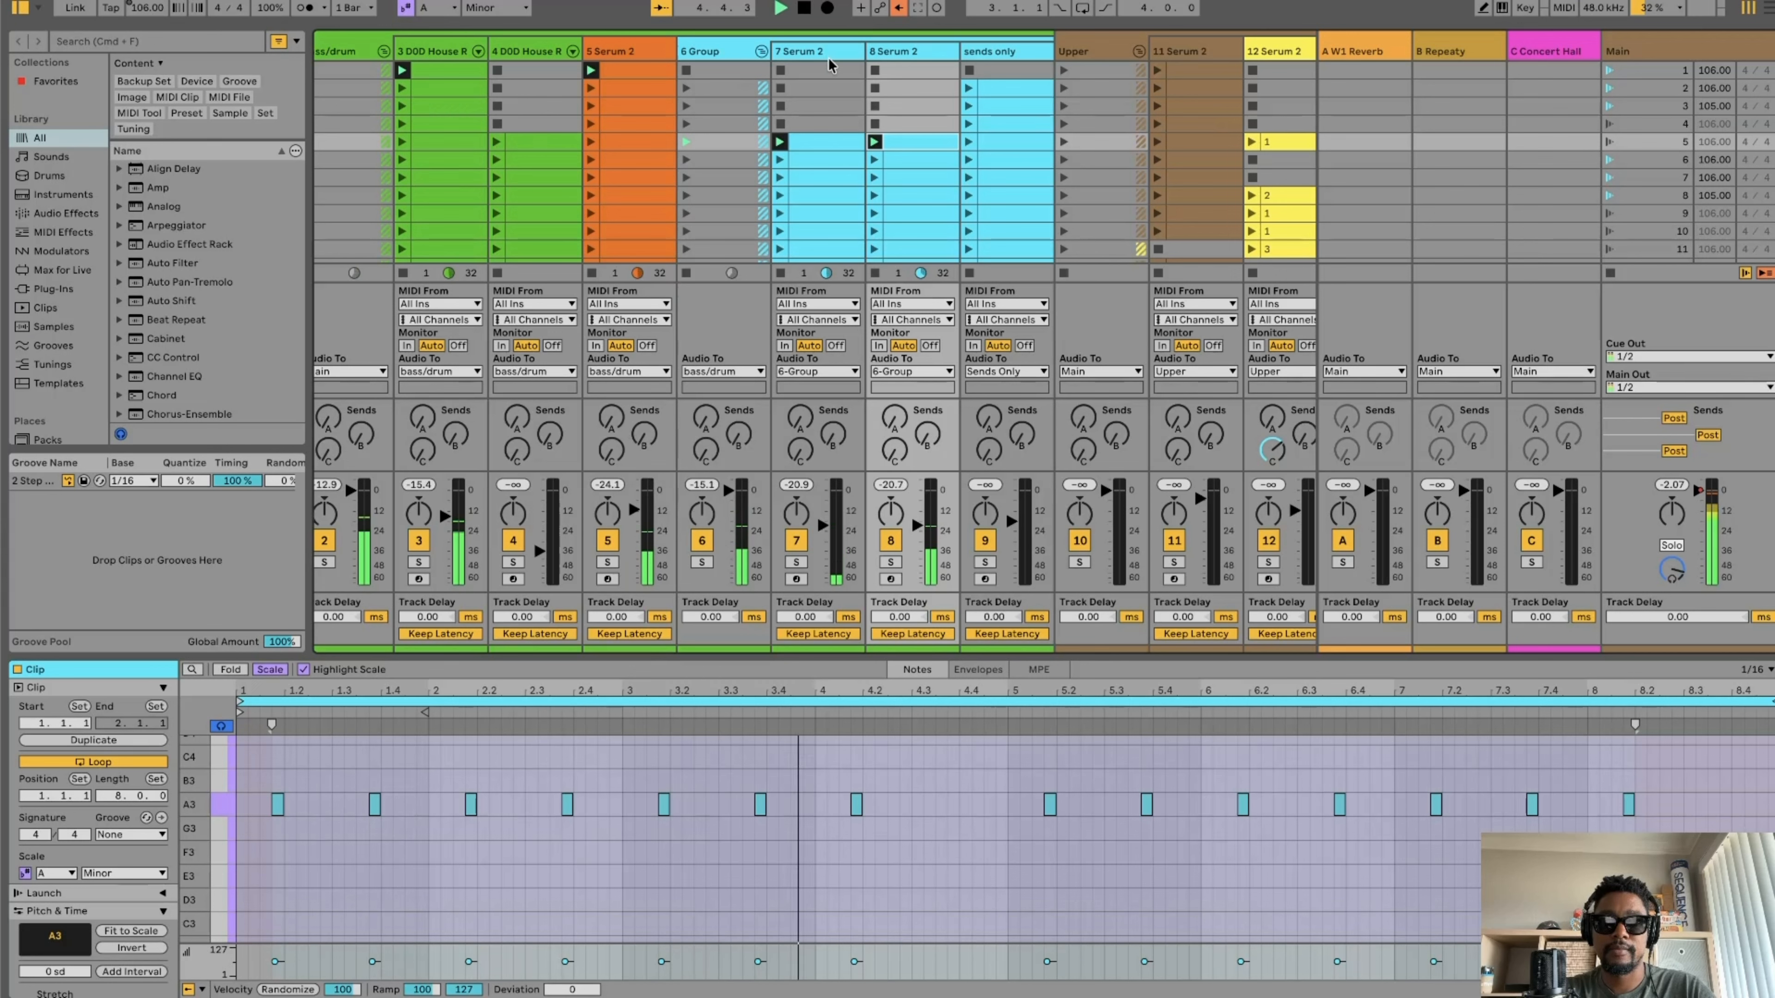
{"action": "left_click", "coordinate": [796, 562]}
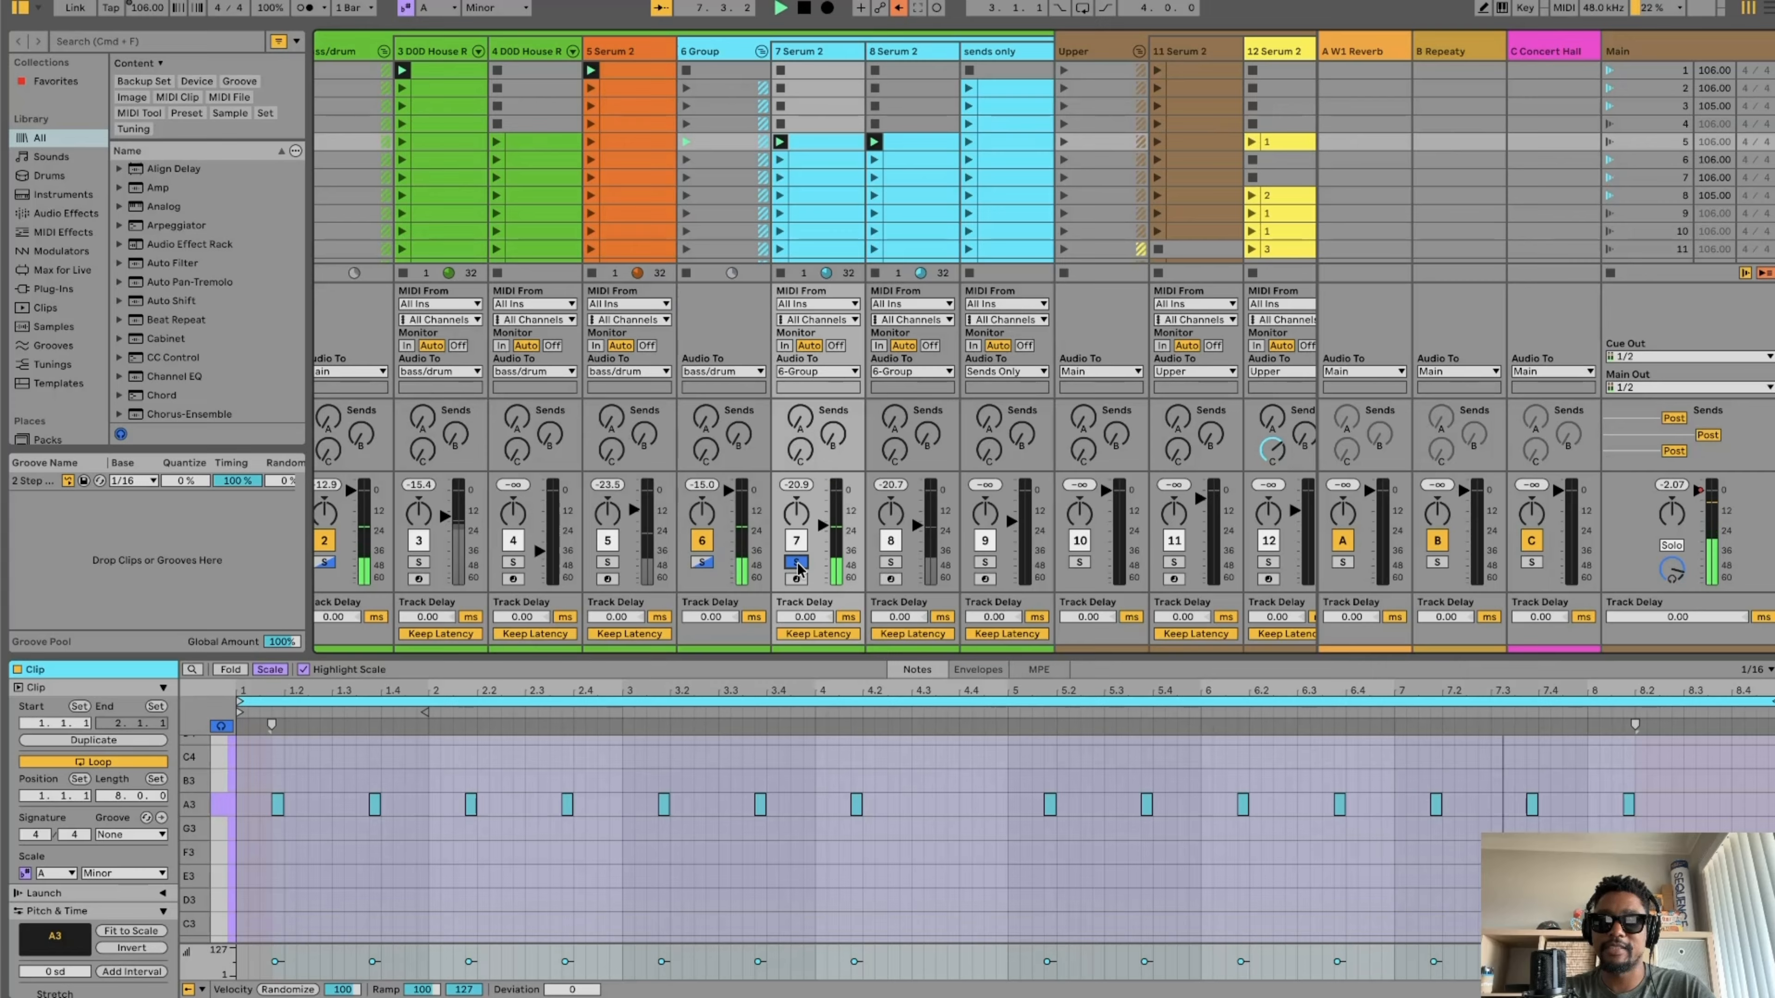
{"action": "left_click", "coordinate": [607, 562]}
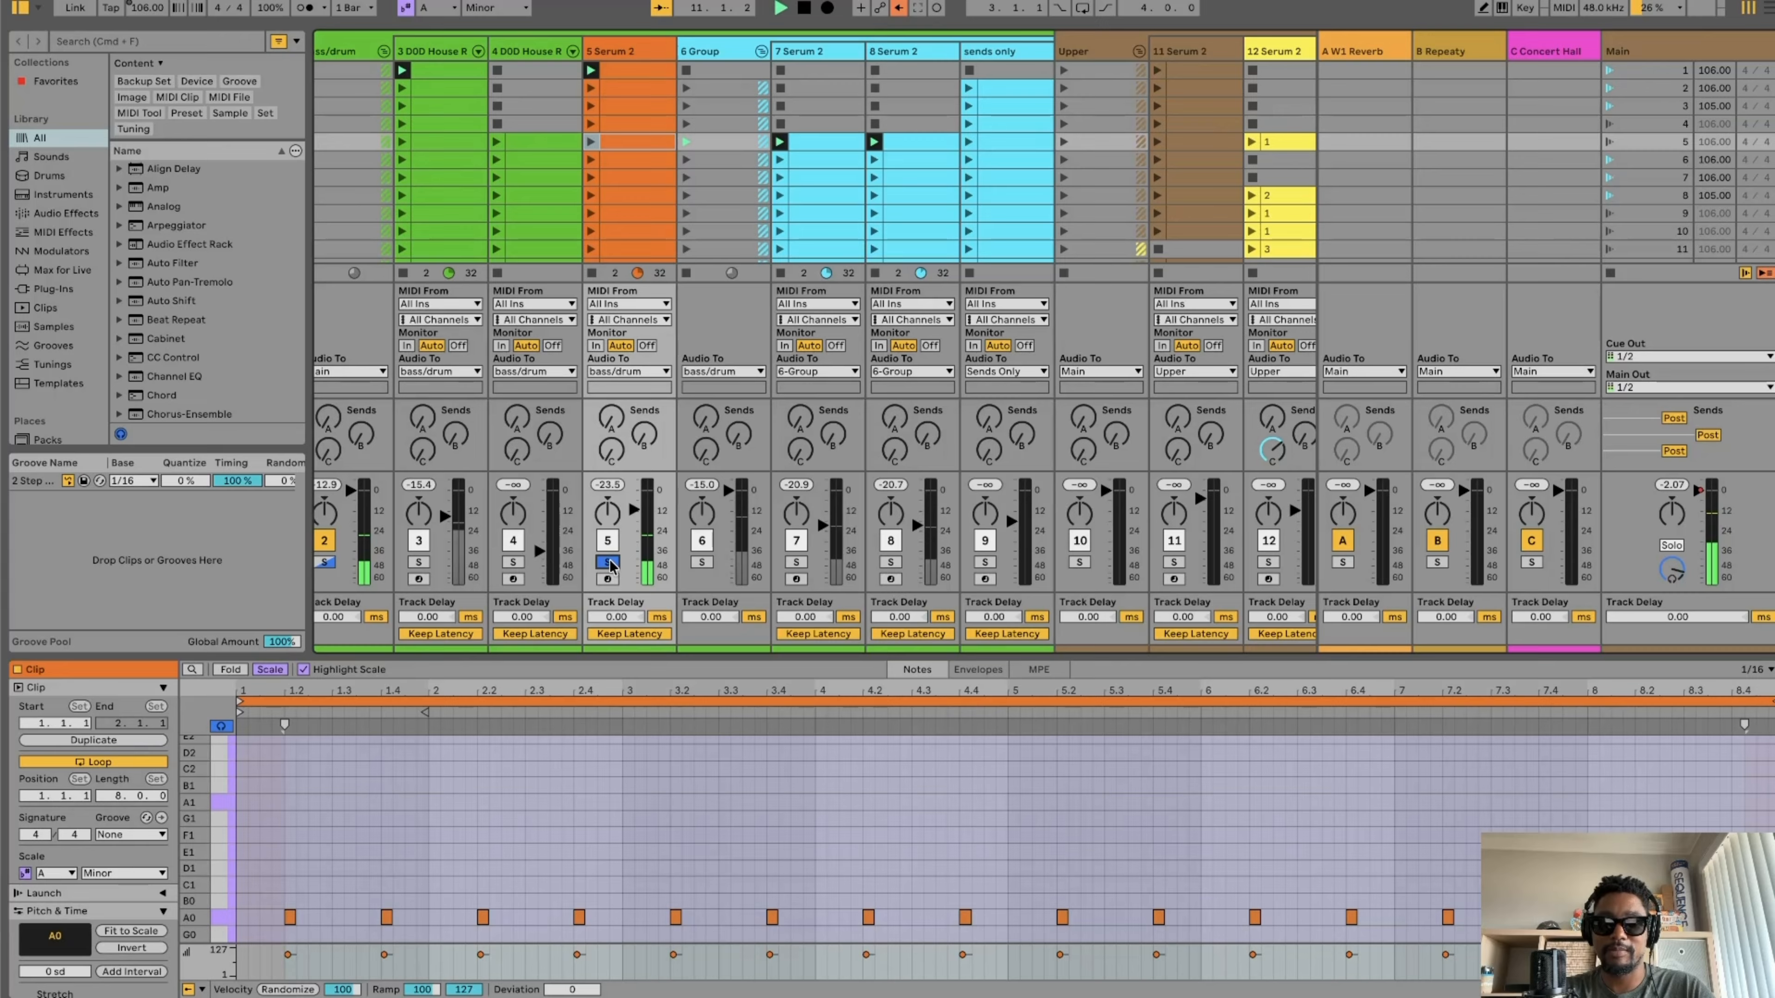
{"action": "left_click", "coordinate": [607, 562]}
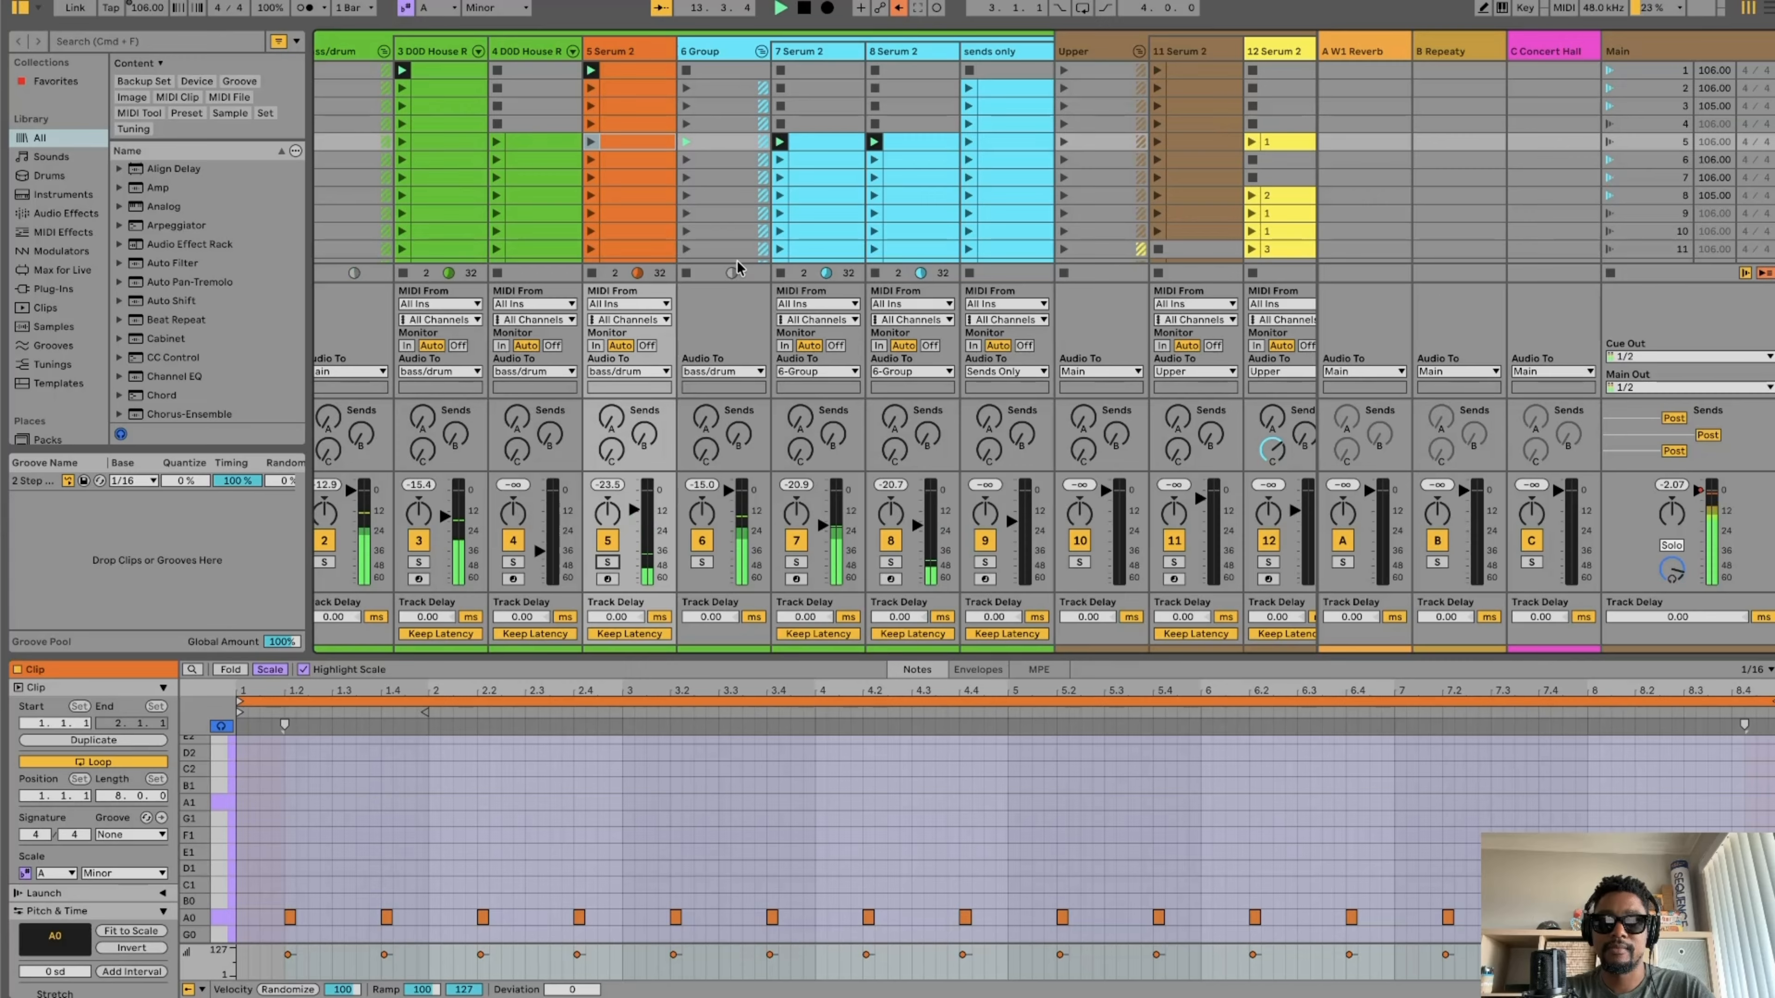
{"action": "left_click", "coordinate": [806, 9]}
- View the notes of the scene 2 clip on the sends only track and the scene 5 clip on 8 Serum 2
{"action": "scroll", "coordinate": [967, 176], "scroll_direction": "right", "scroll_amount": 3}
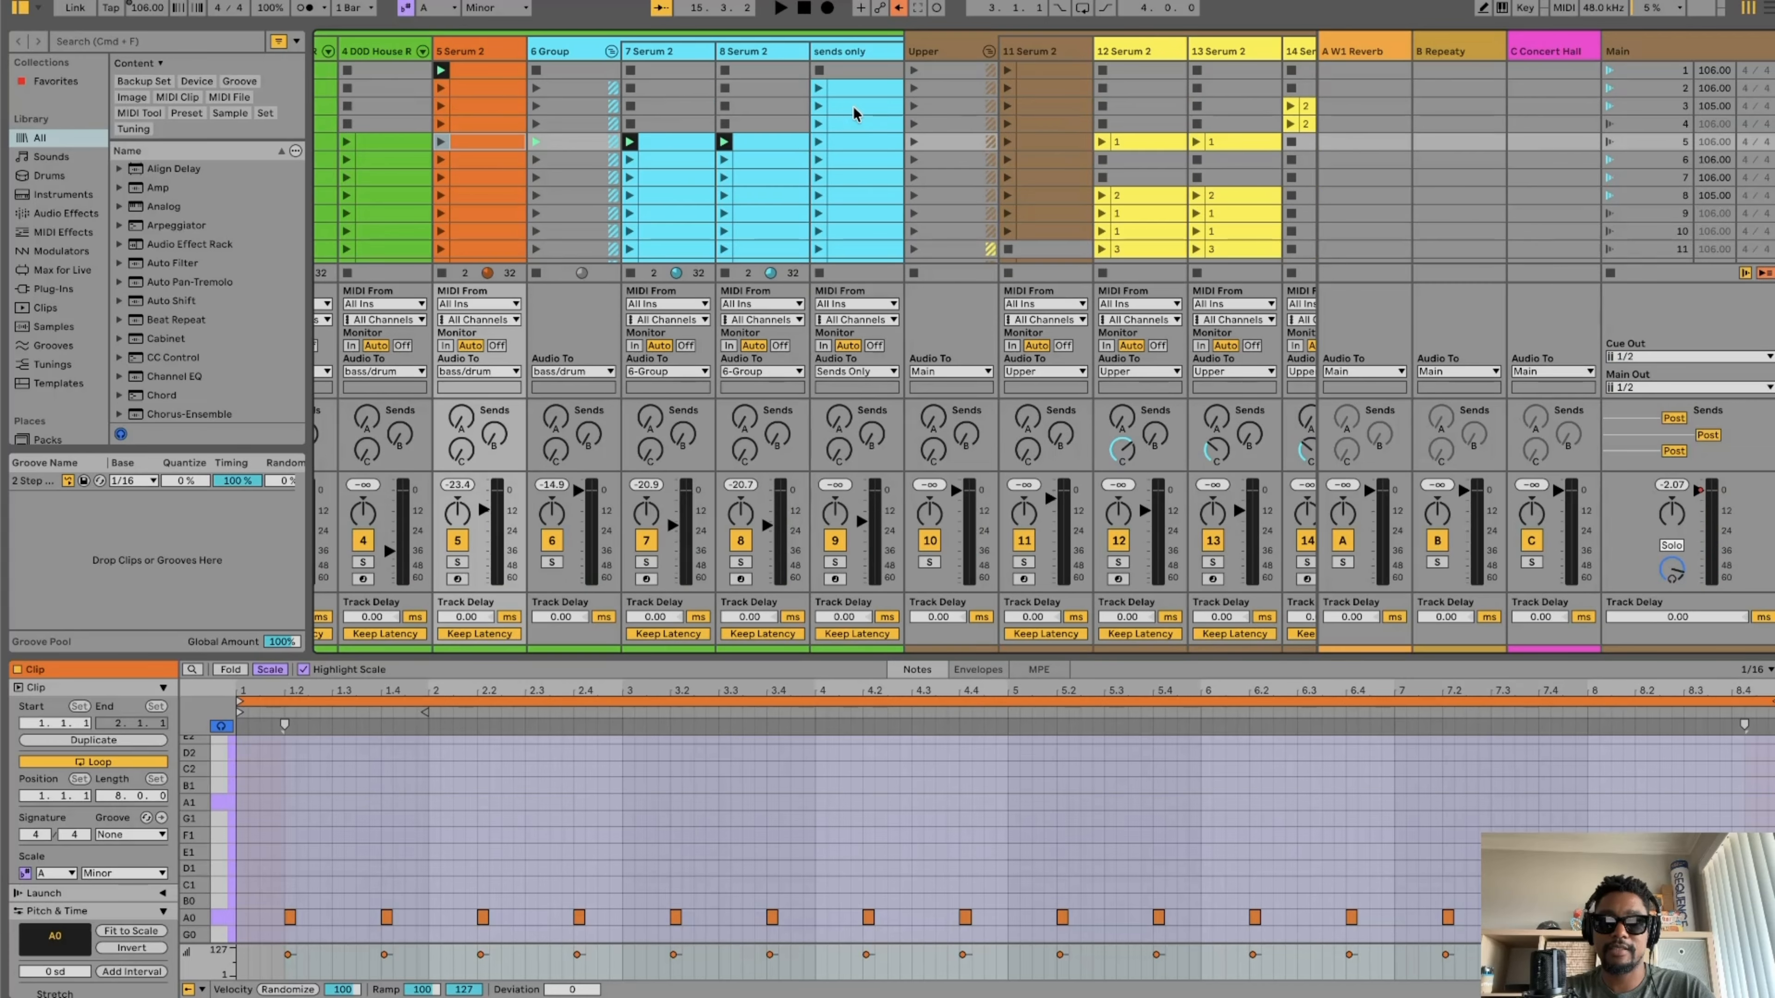
{"action": "left_click", "coordinate": [854, 90]}
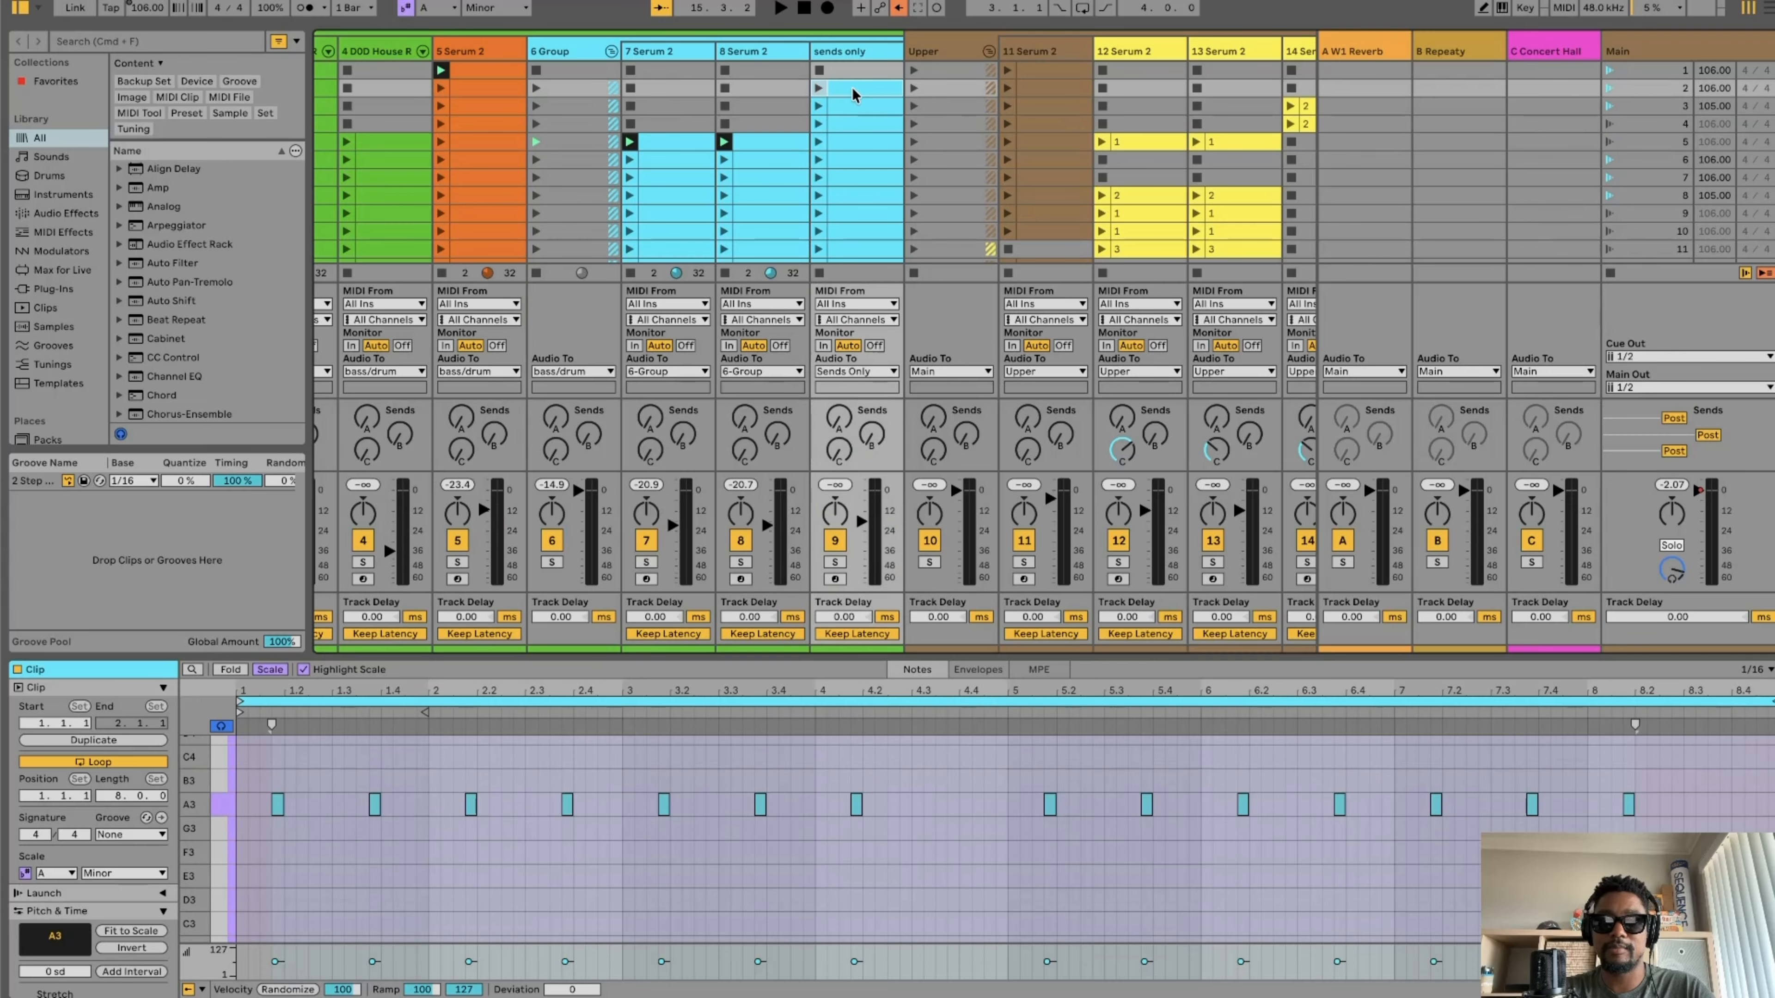
{"action": "left_click", "coordinate": [782, 142]}
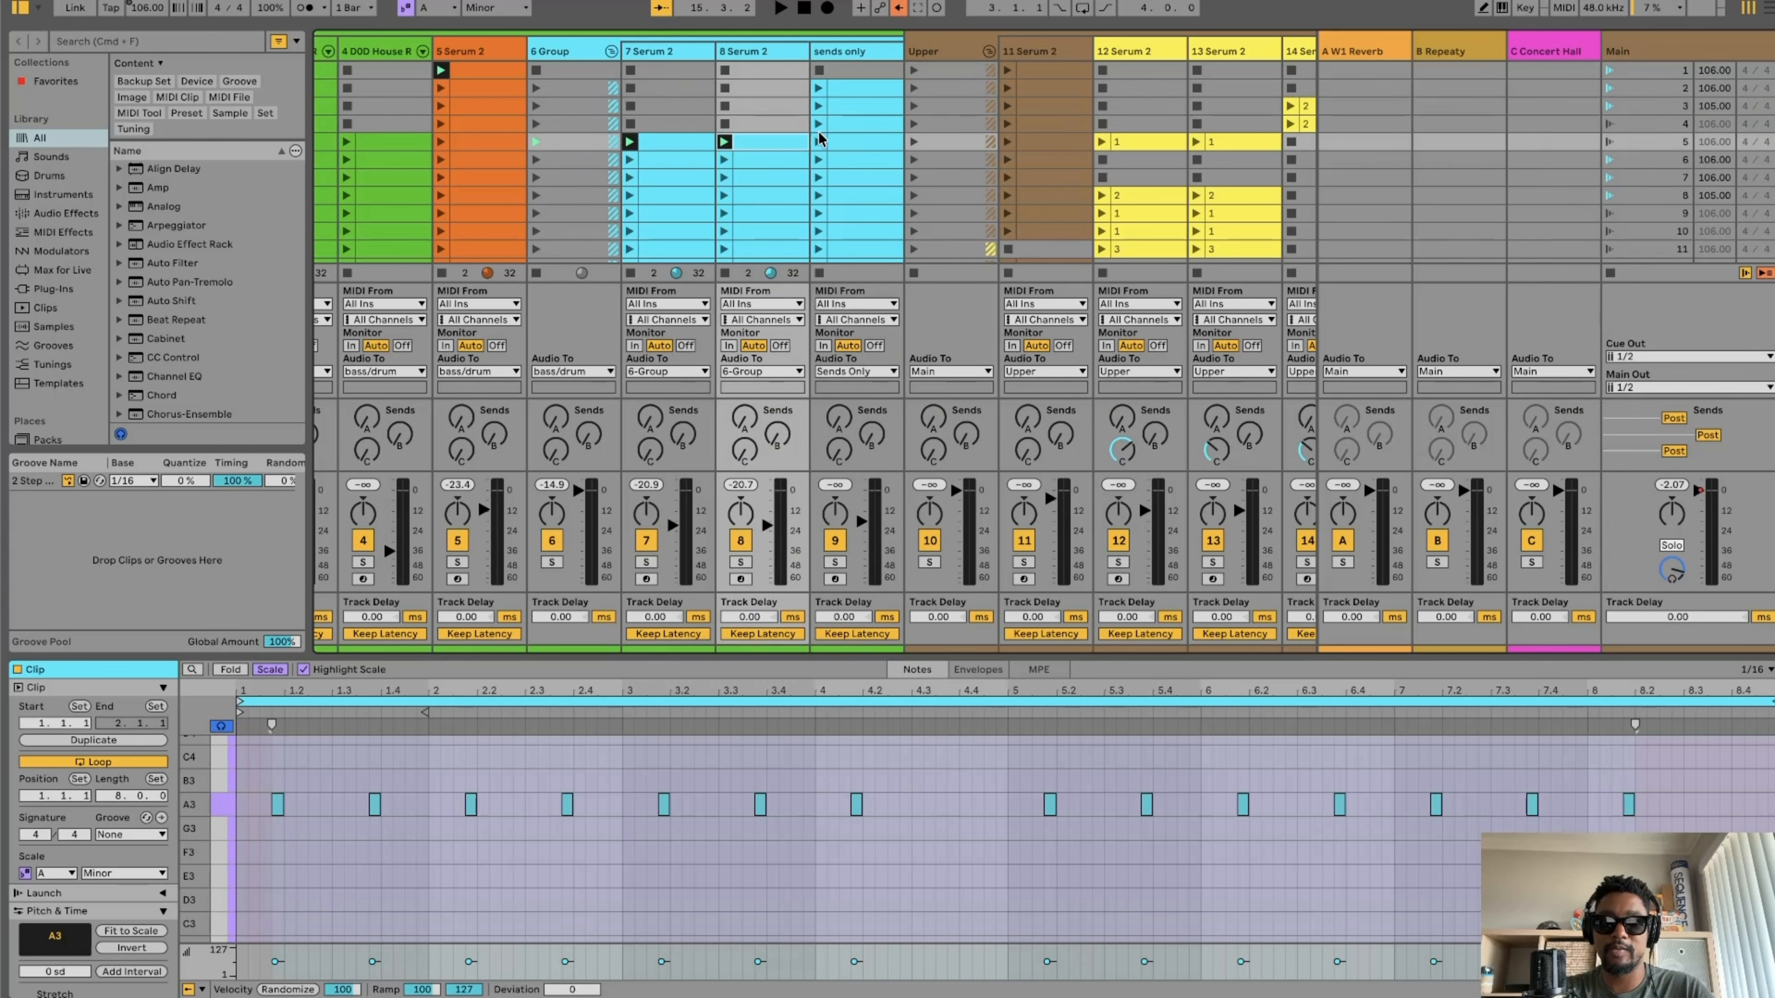
- Open the scene 2 clip on the 15 Grand Piano track and view its chord notes in a taller note editor
{"action": "left_click", "coordinate": [862, 92]}
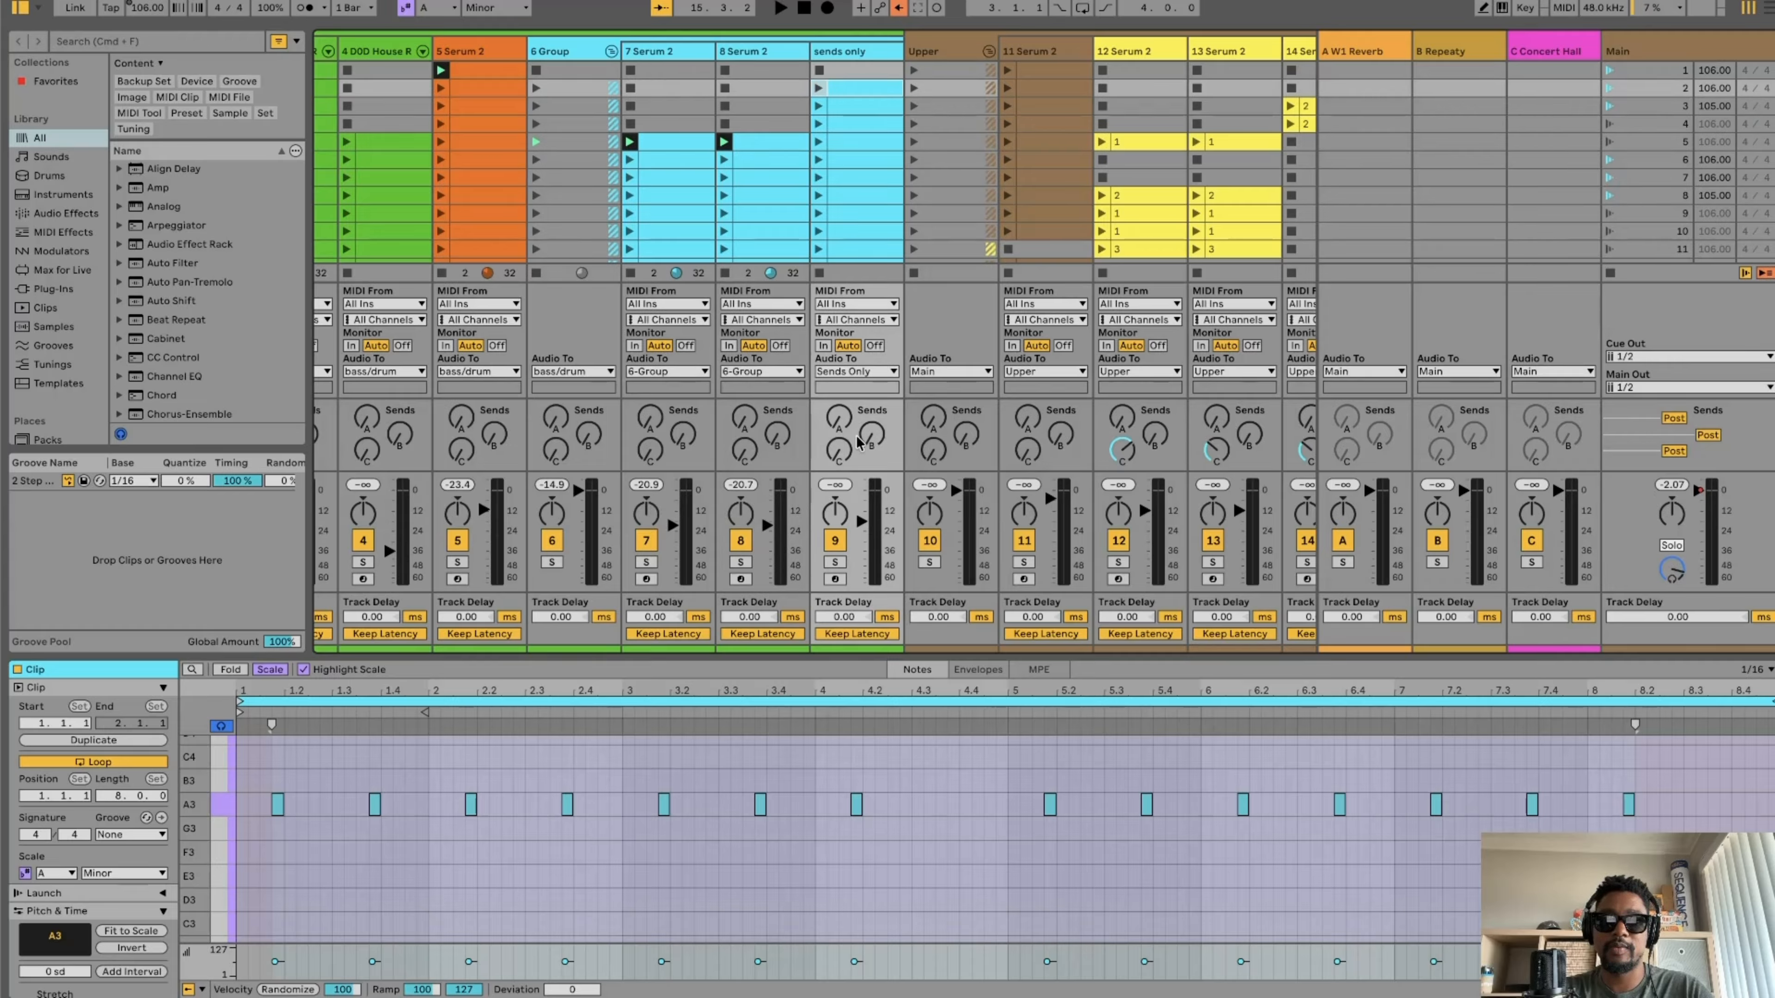
{"action": "scroll", "coordinate": [1111, 198], "scroll_direction": "right", "scroll_amount": 3}
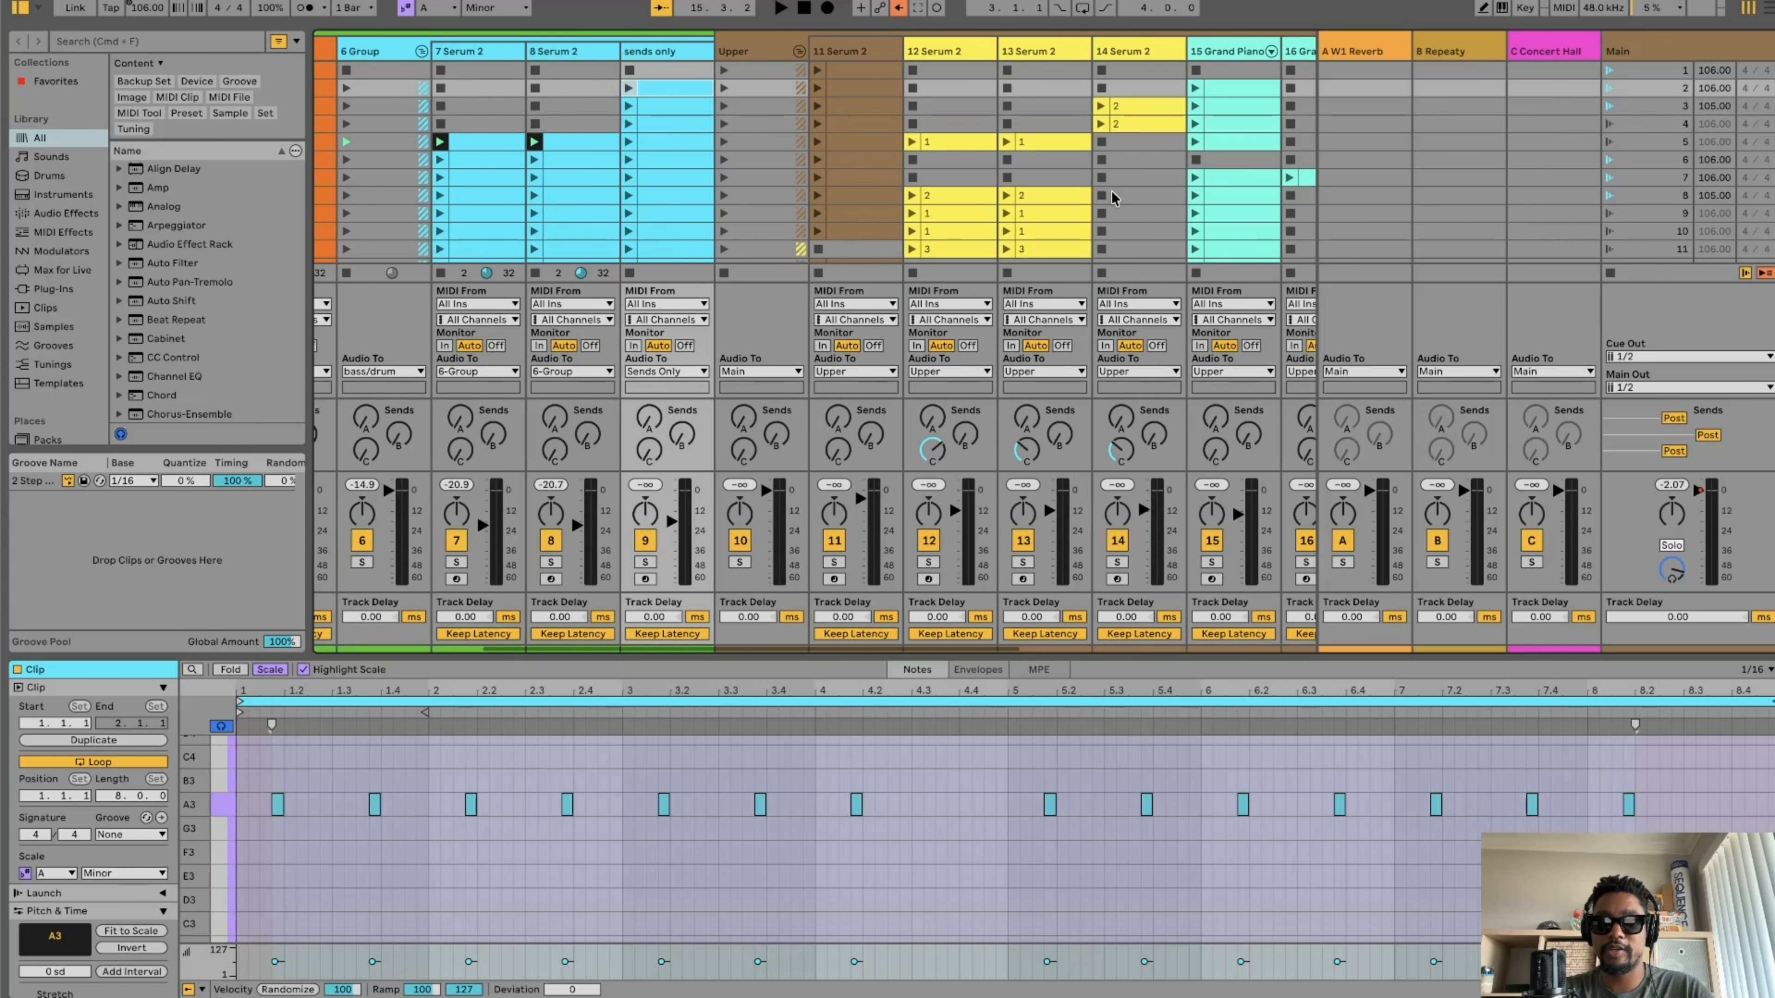
{"action": "scroll", "coordinate": [1189, 89], "scroll_direction": "right", "scroll_amount": 1}
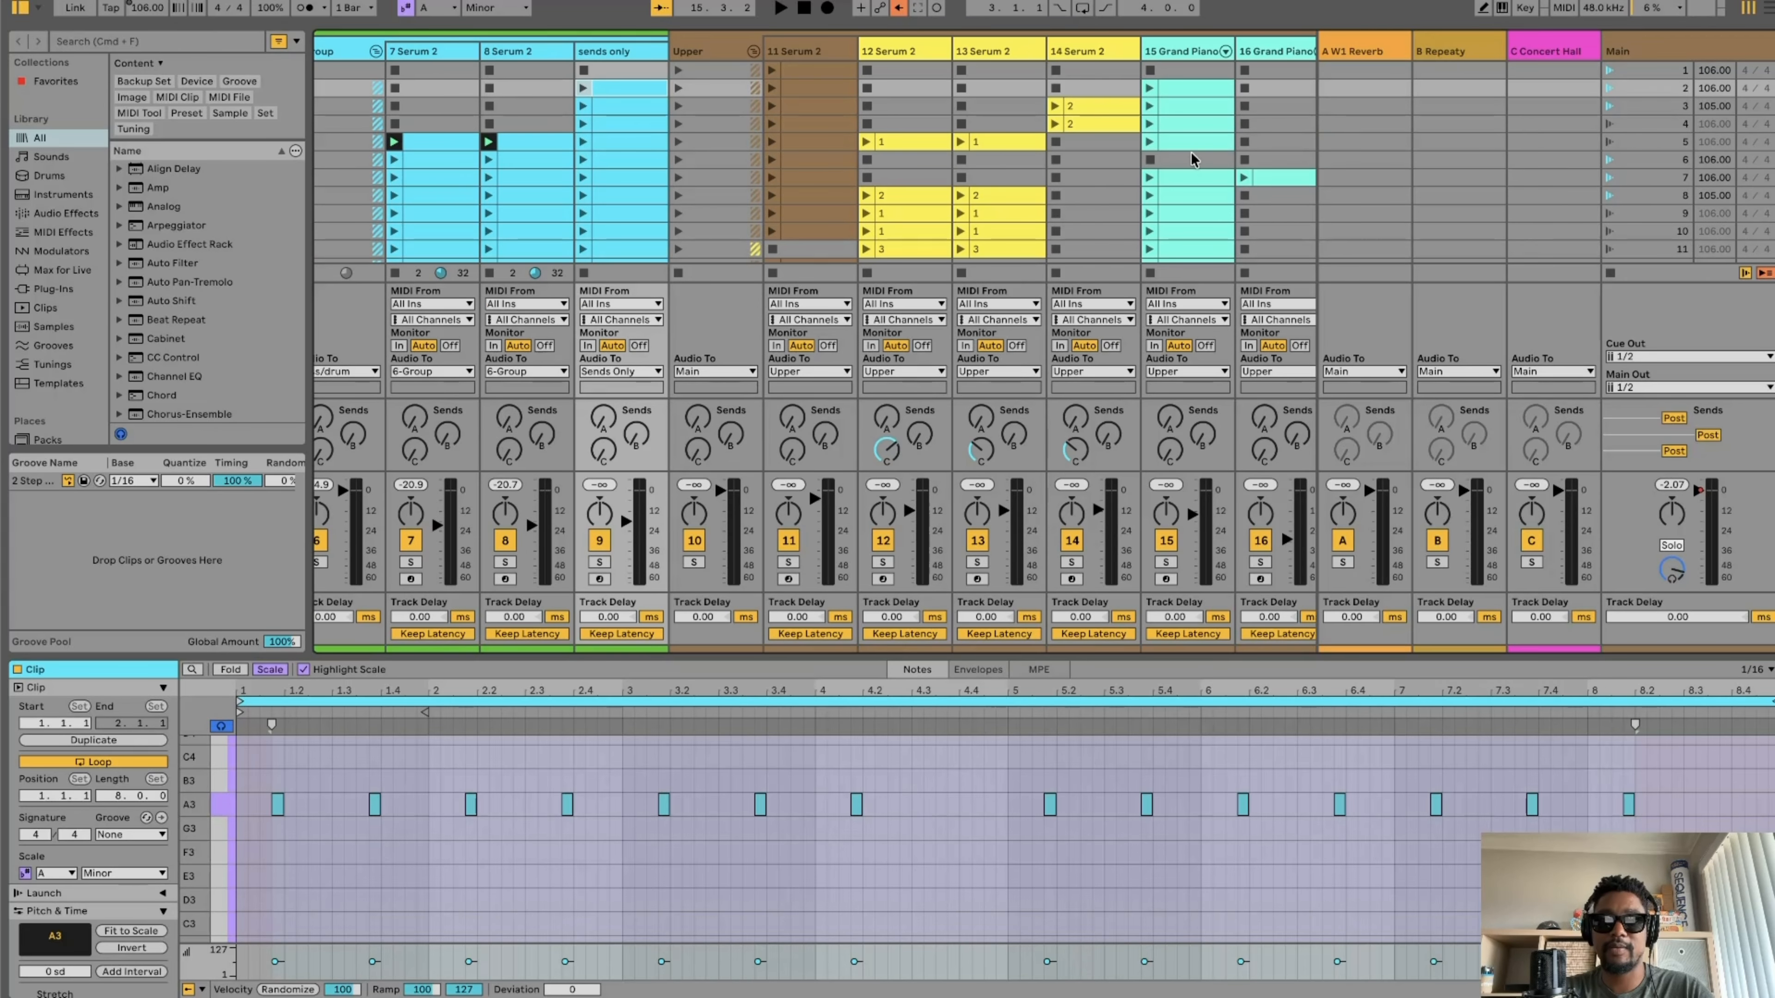
{"action": "left_click", "coordinate": [1176, 94]}
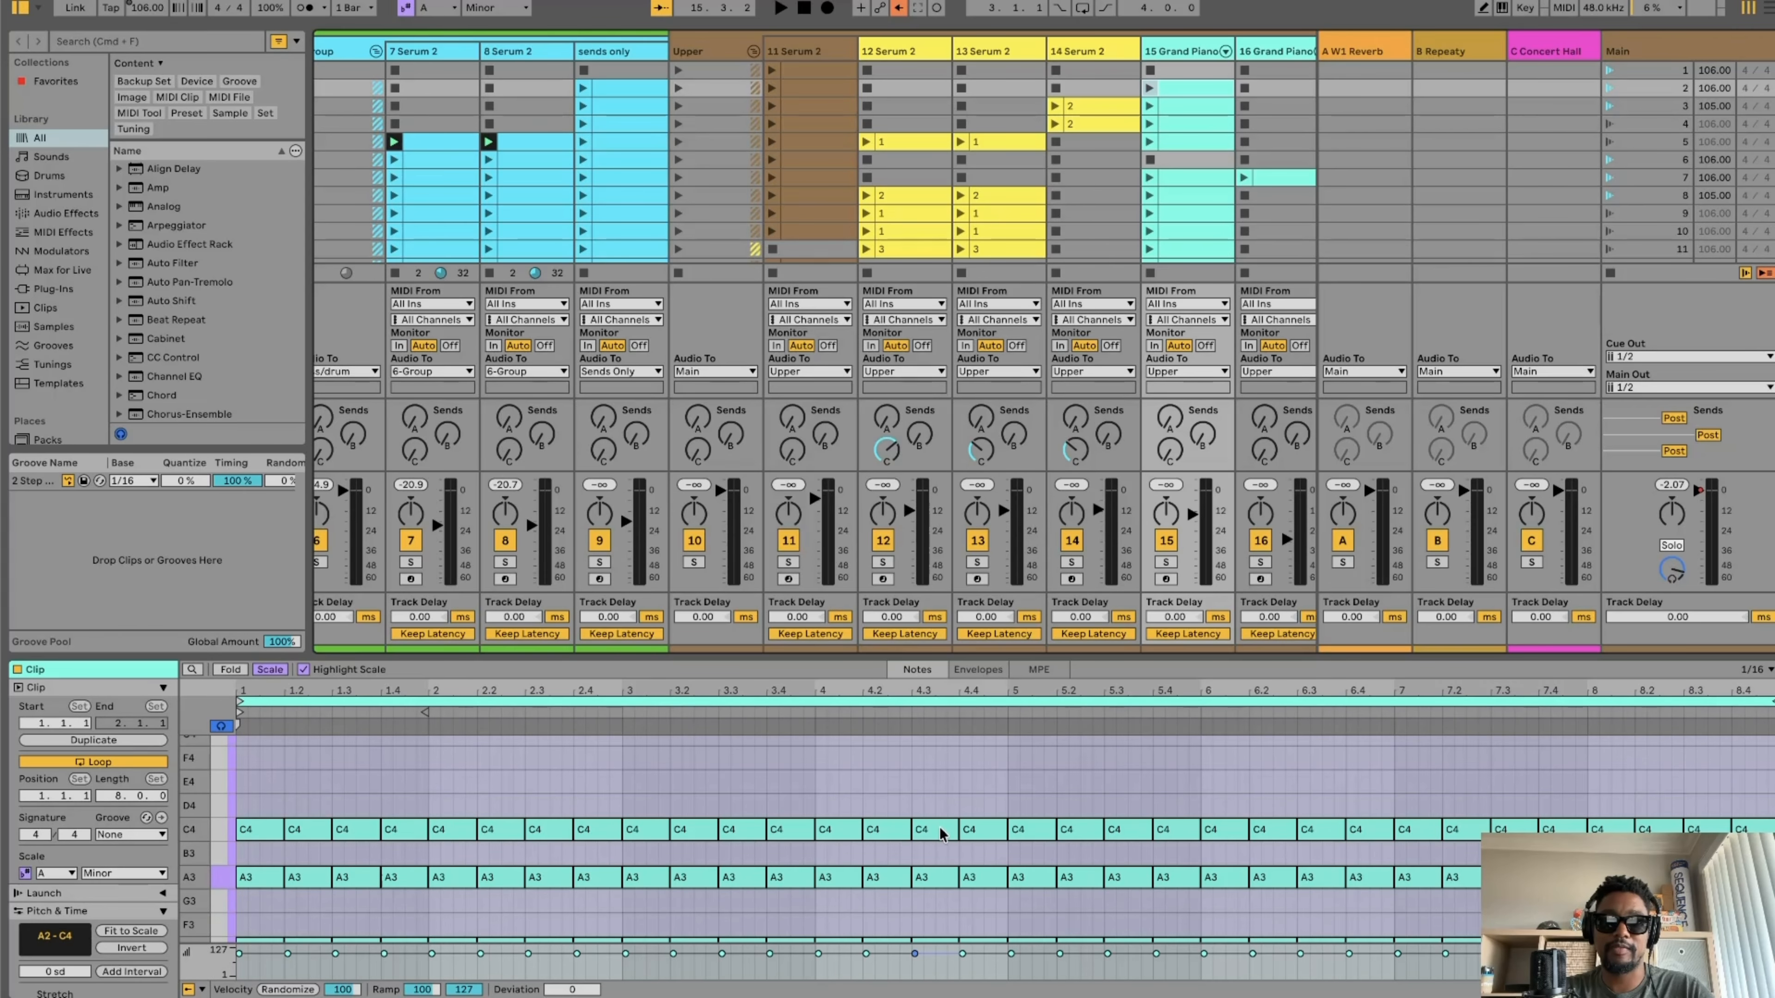
{"action": "scroll", "coordinate": [924, 761], "scroll_direction": "down", "scroll_amount": 3}
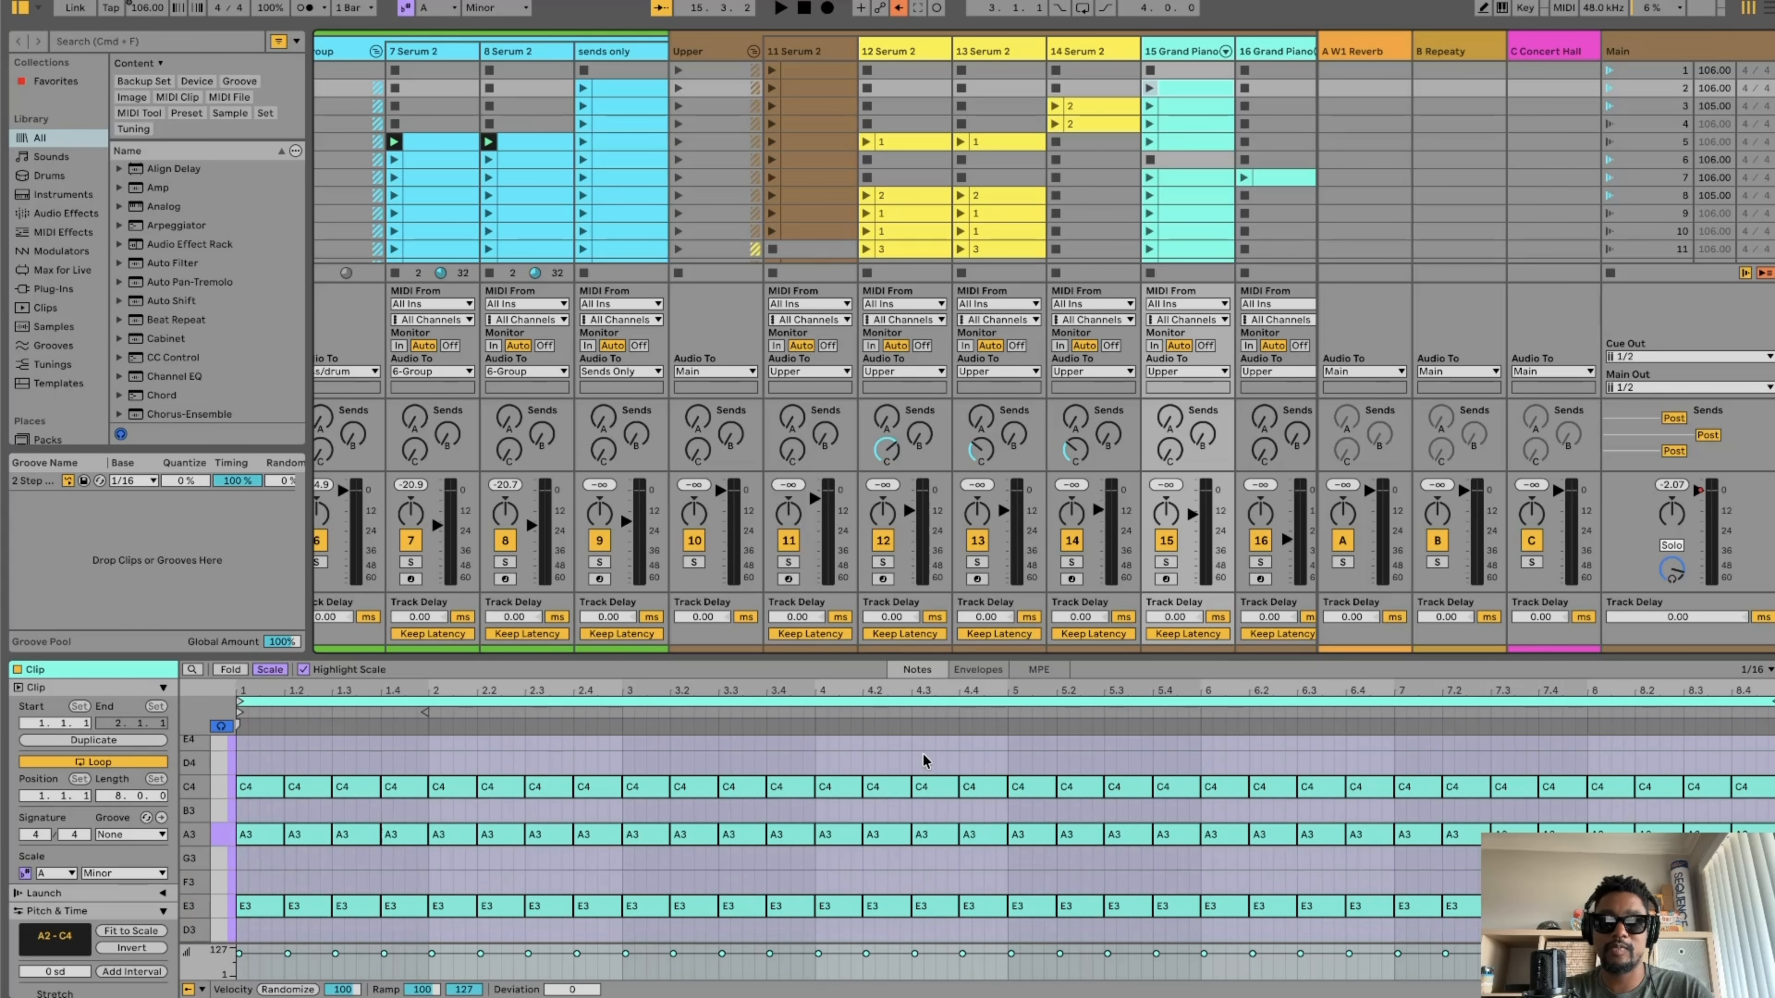
{"action": "mouse_move", "coordinate": [982, 656]}
{"action": "left_mouse_down"}
{"action": "mouse_move", "coordinate": [986, 596]}
{"action": "mouse_move", "coordinate": [986, 633]}
{"action": "left_mouse_up"}
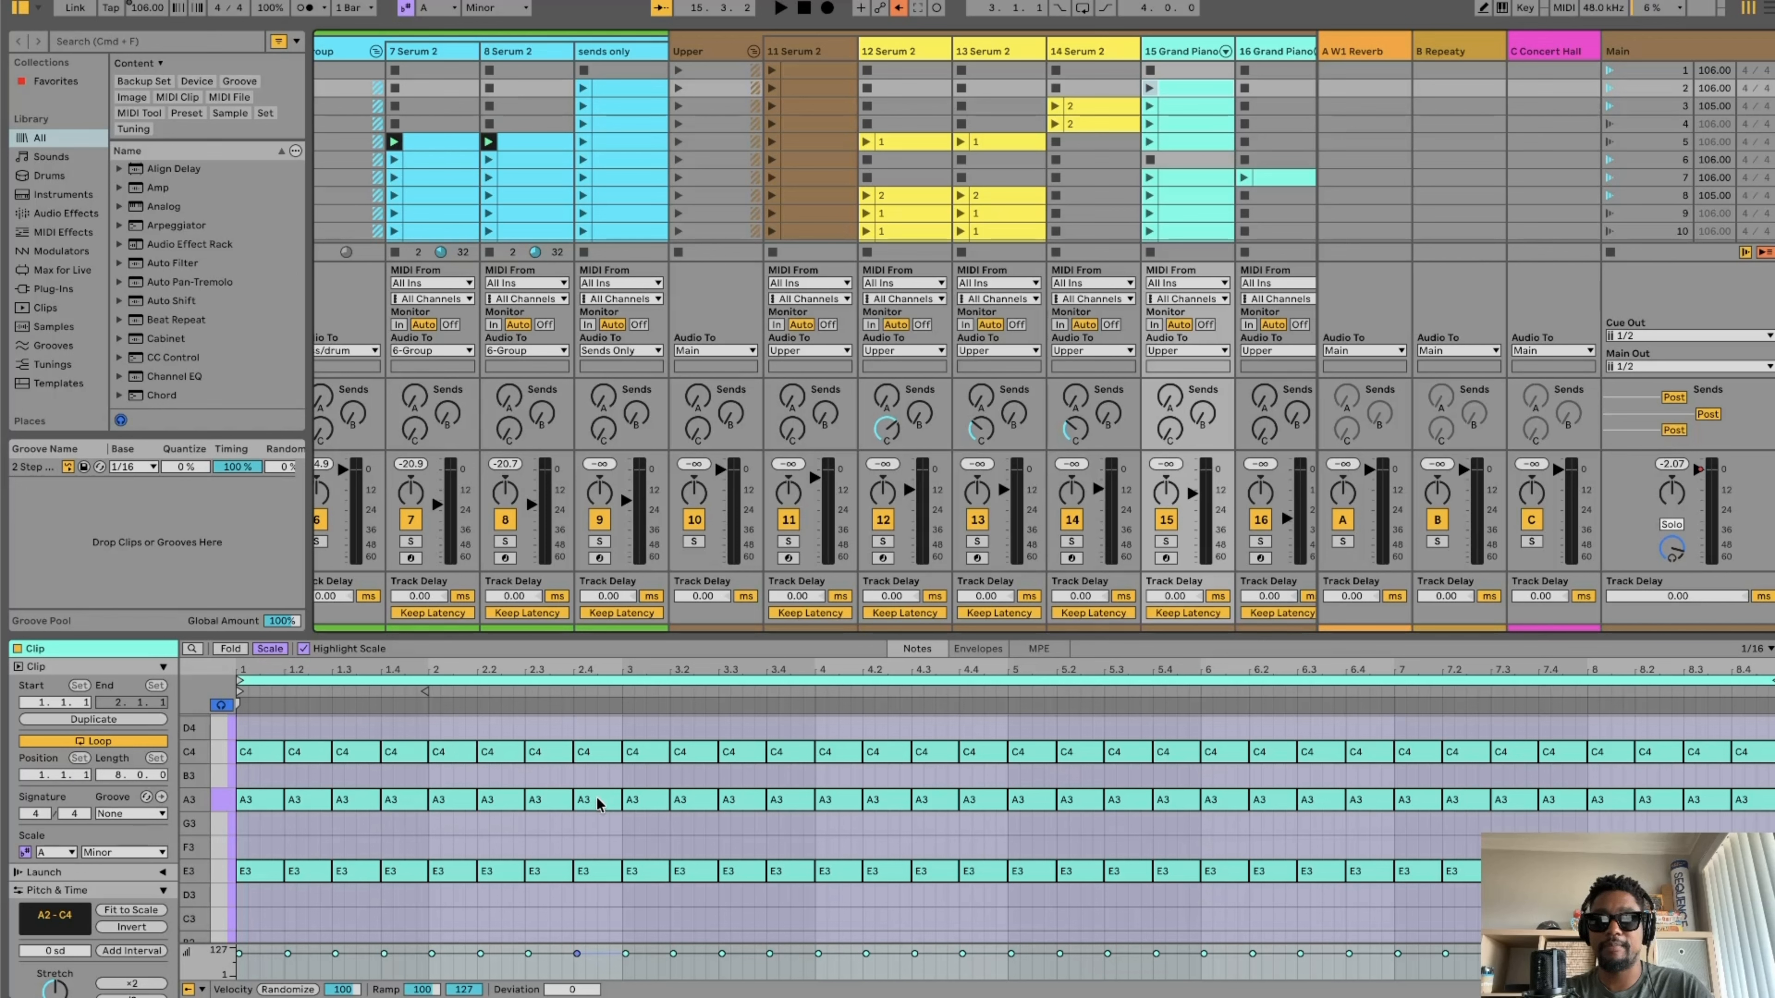
- Play the scene 2 clips of 15 Grand Piano and sends only, soloing and unsoloing track 15 before stopping playback
{"action": "left_click", "coordinate": [1150, 88]}
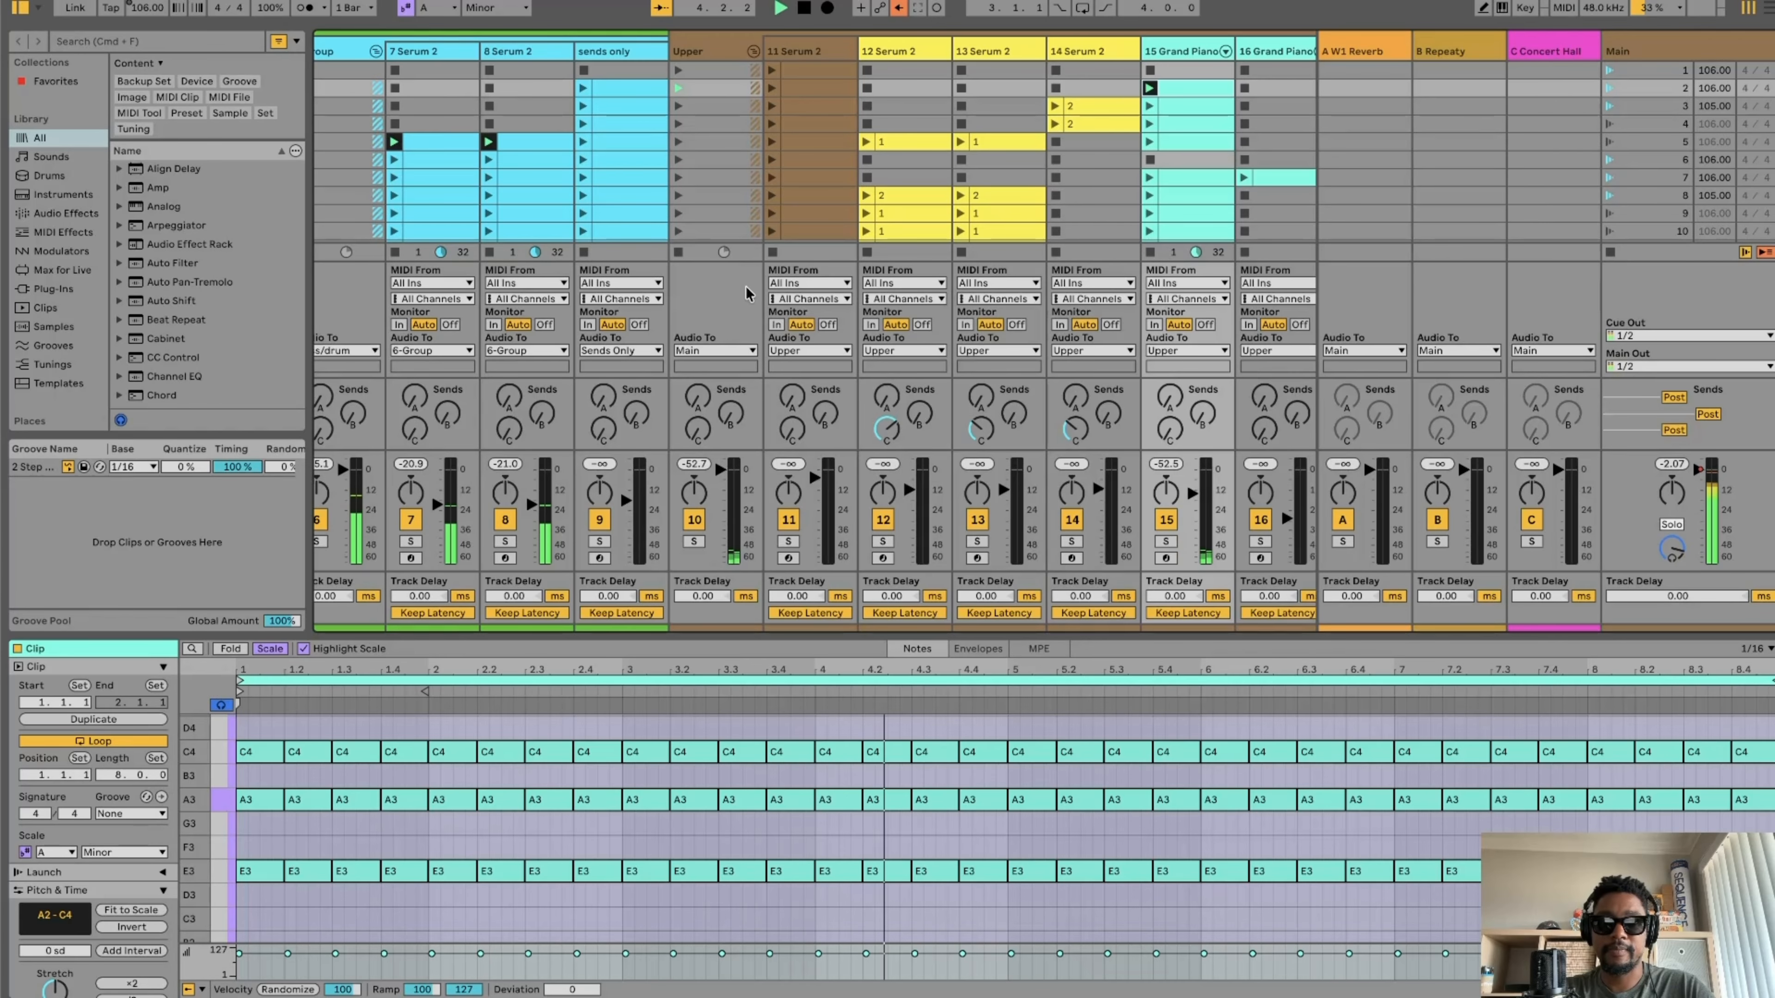
{"action": "left_click", "coordinate": [583, 88]}
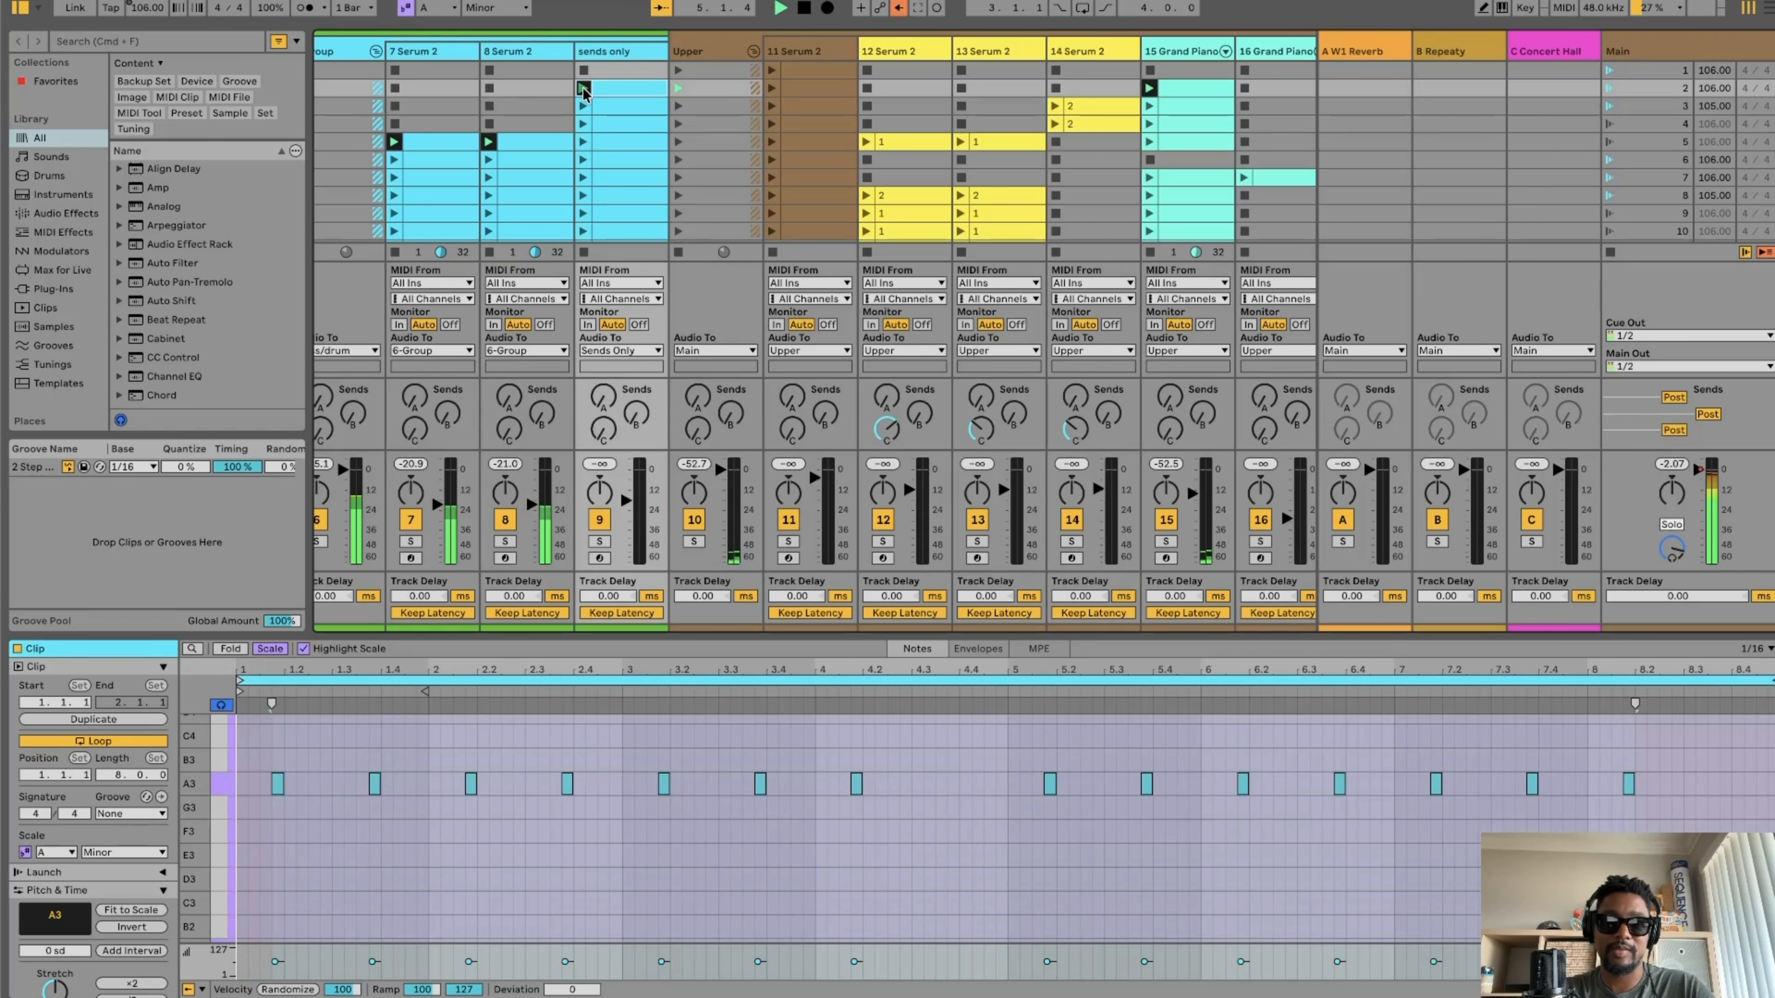
{"action": "left_click", "coordinate": [1194, 98]}
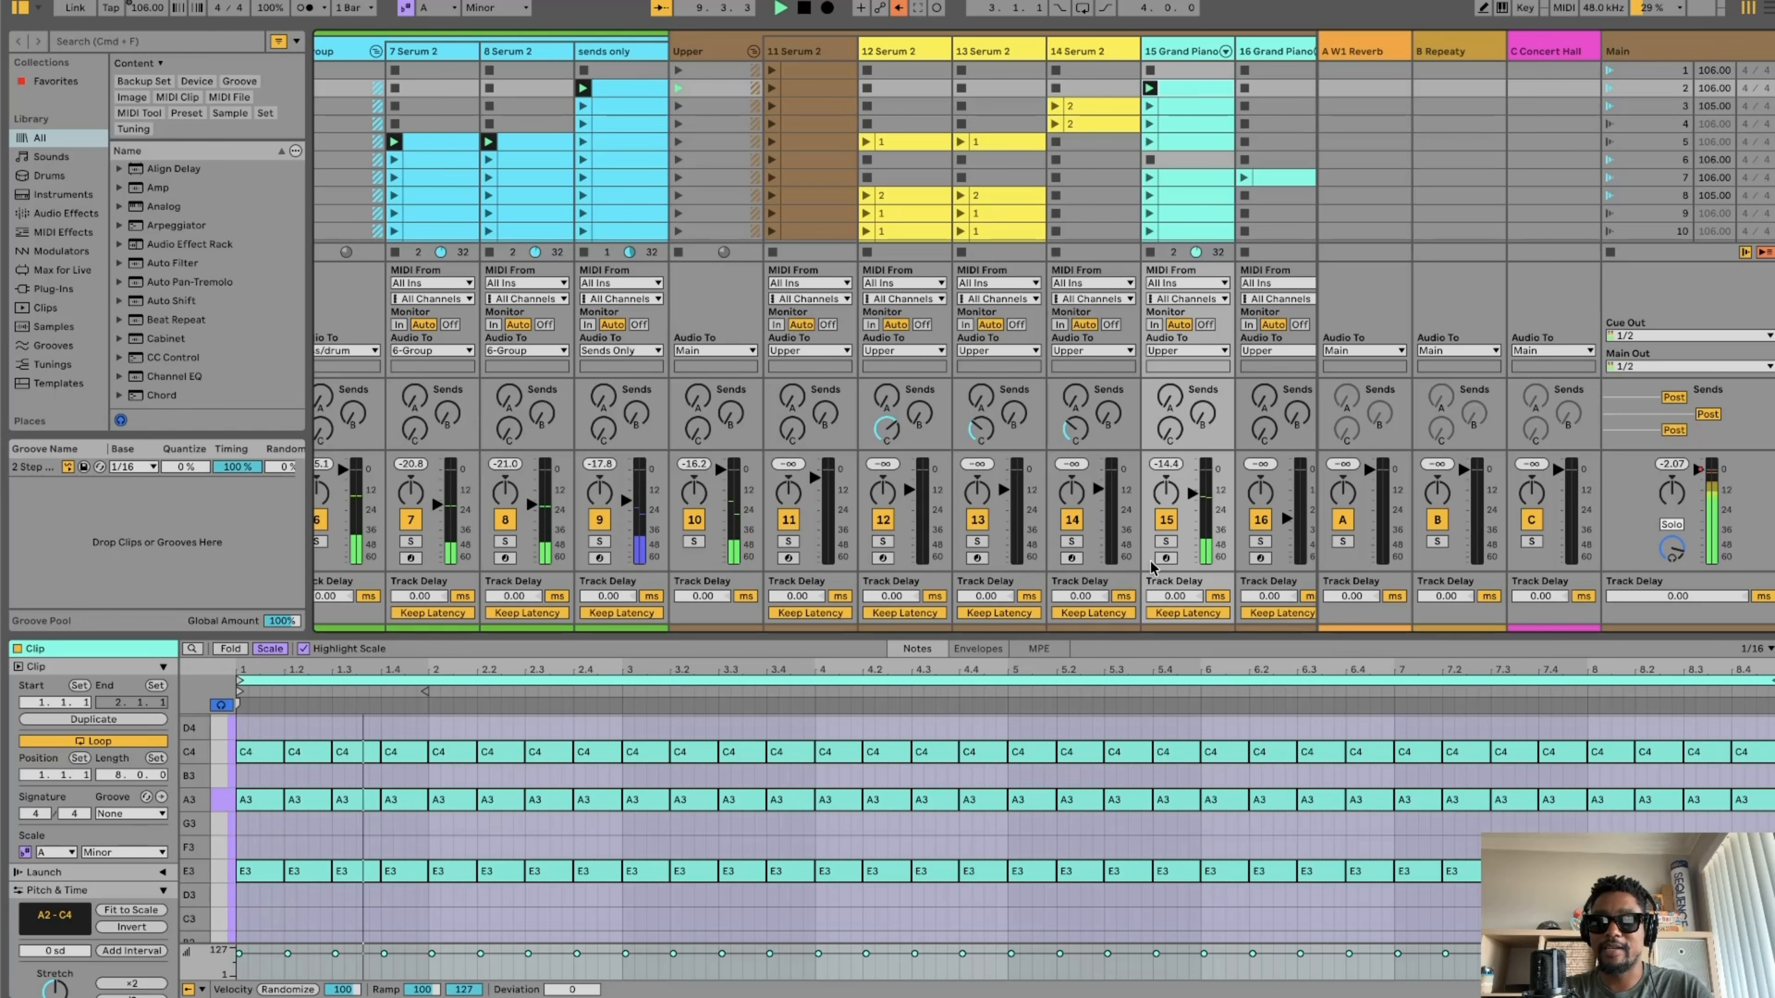
{"action": "left_click", "coordinate": [1166, 543]}
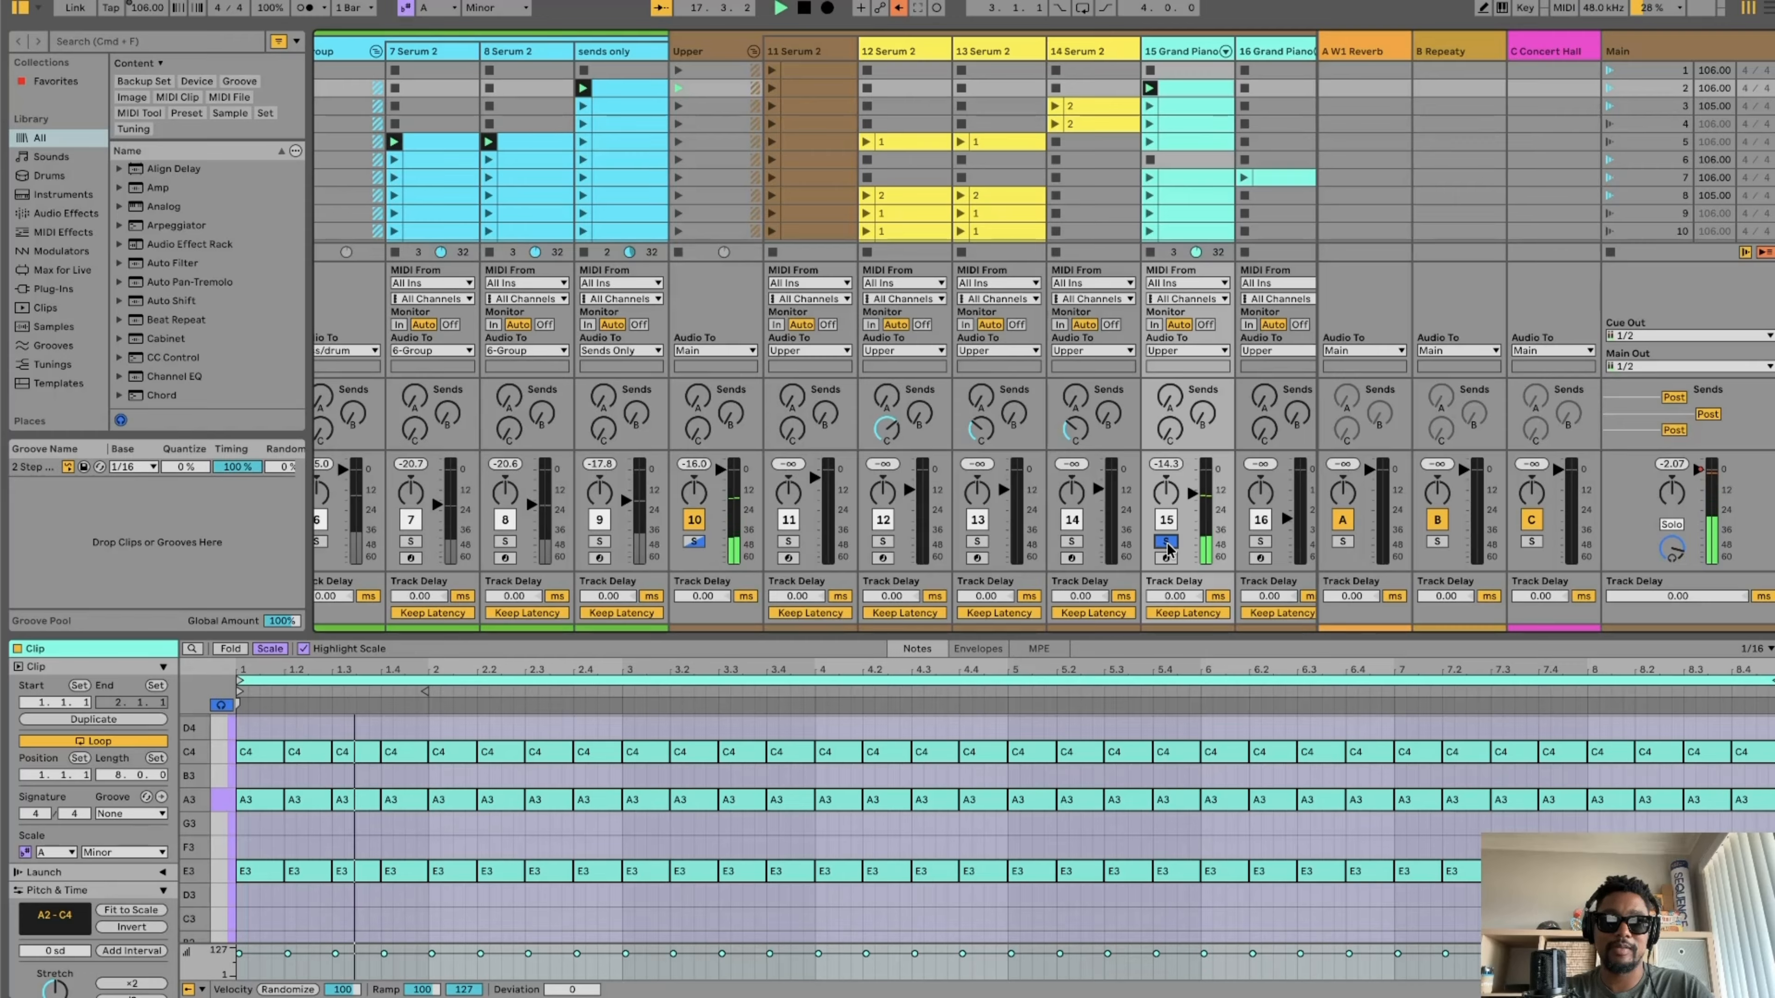
{"action": "left_click", "coordinate": [1166, 541]}
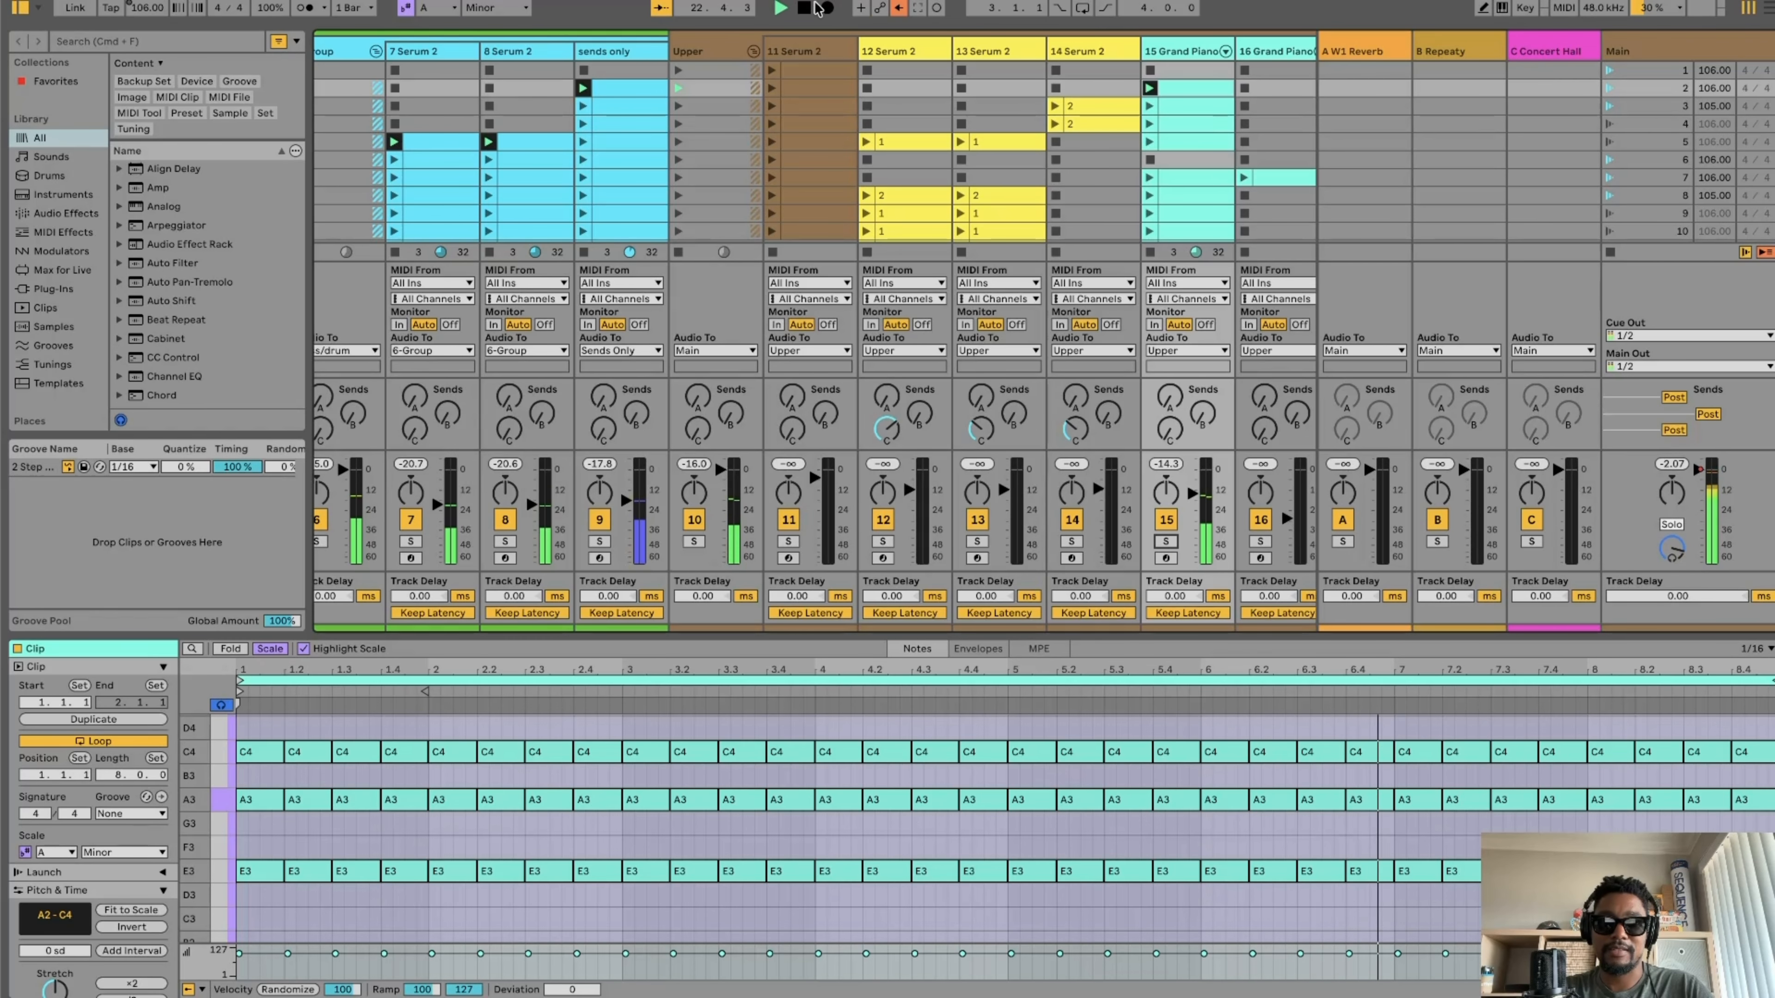
{"action": "left_click", "coordinate": [804, 10]}
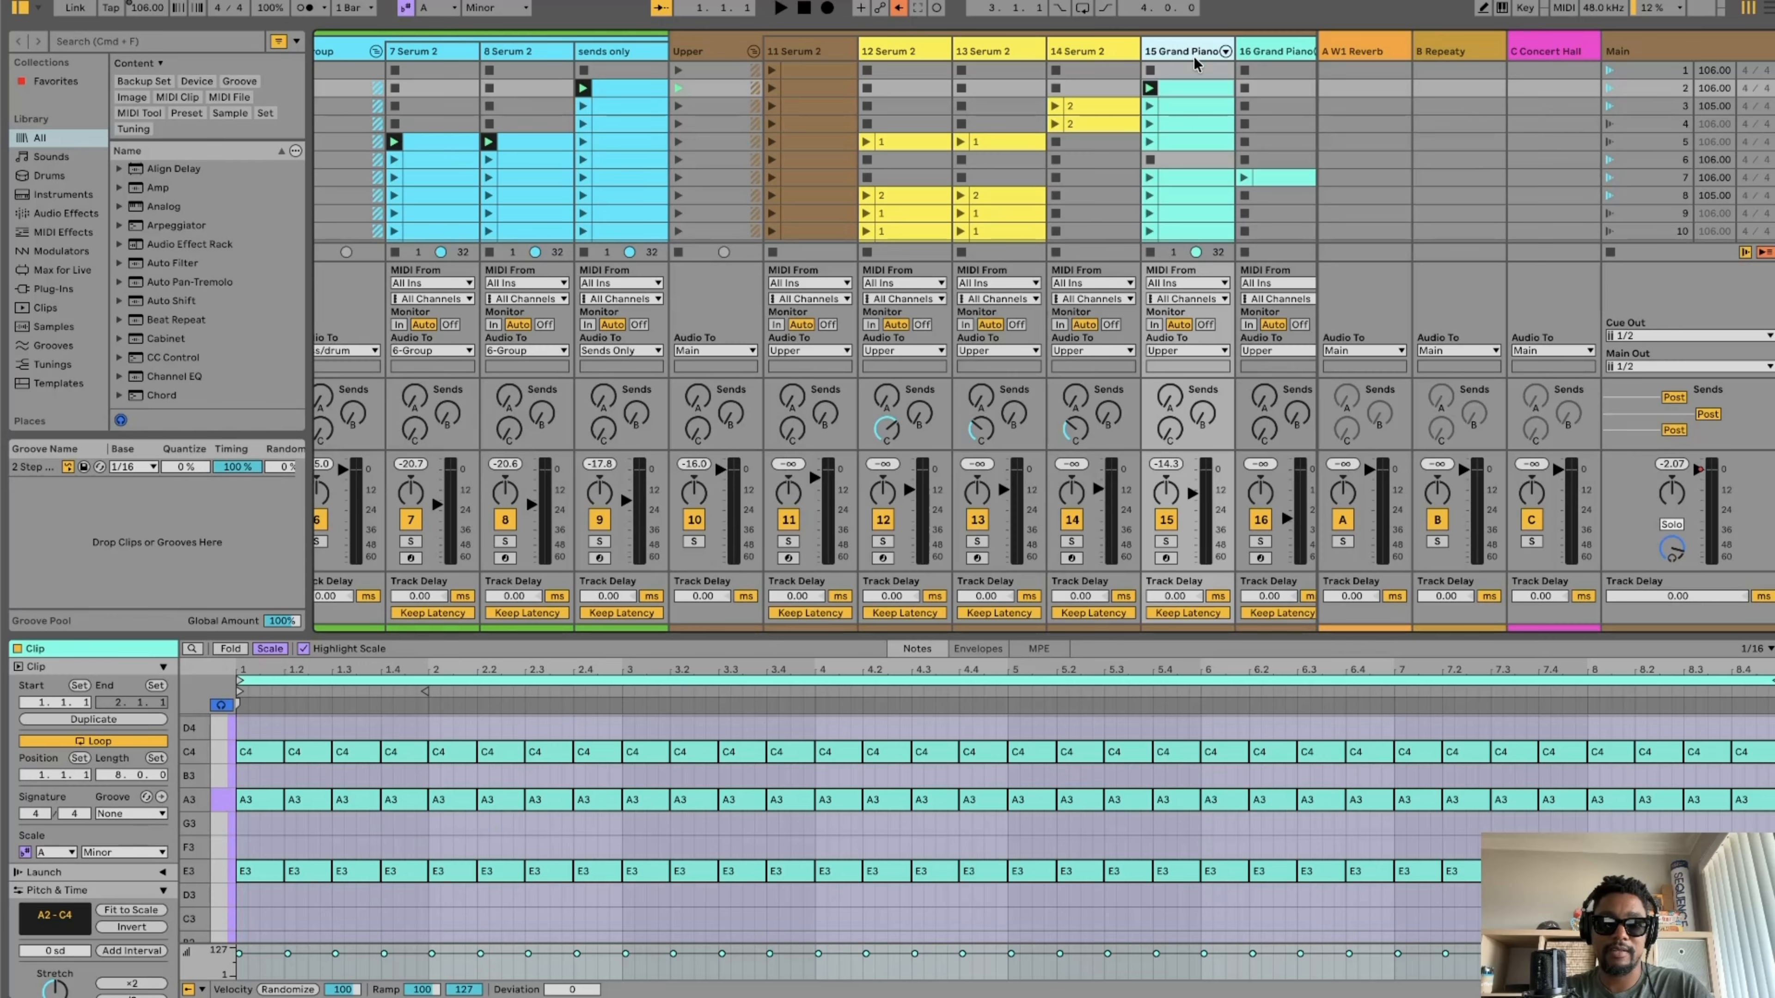
- Show the 15 Grand Piano device chain, bypass its Gate and play the scene 2 clip soloed to hear it ungated
{"action": "key", "text": "shift+Tab"}
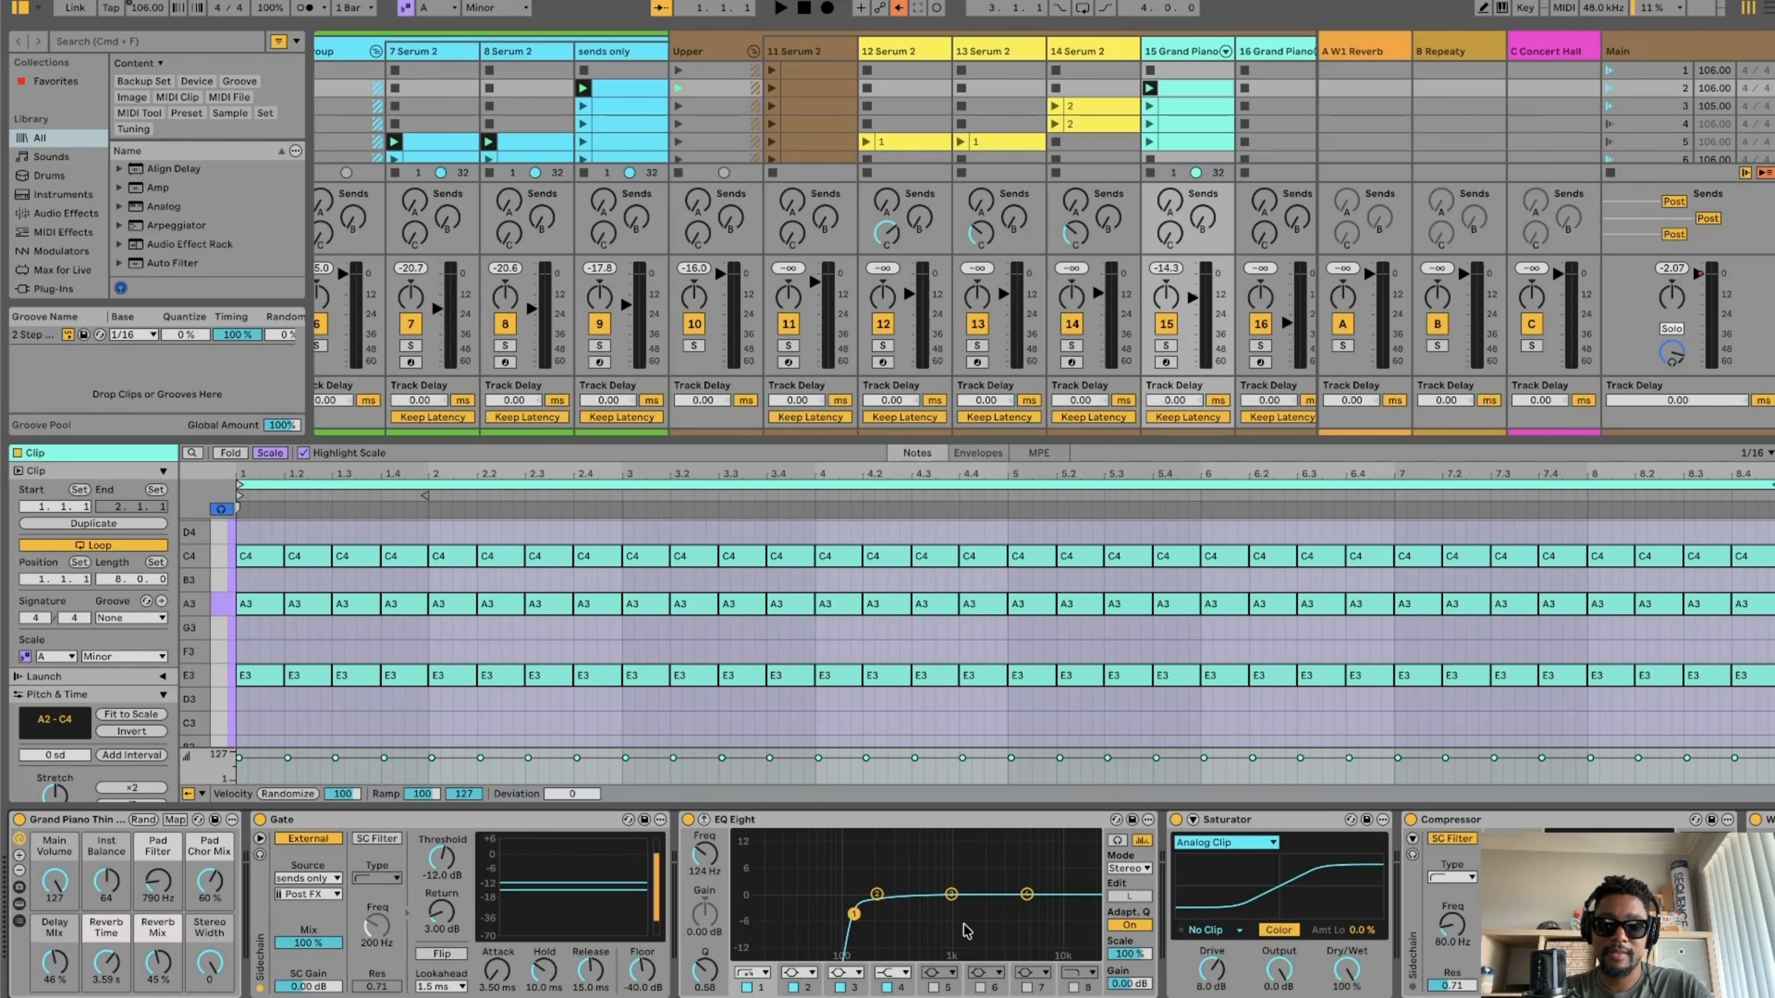
{"action": "left_click", "coordinate": [259, 819]}
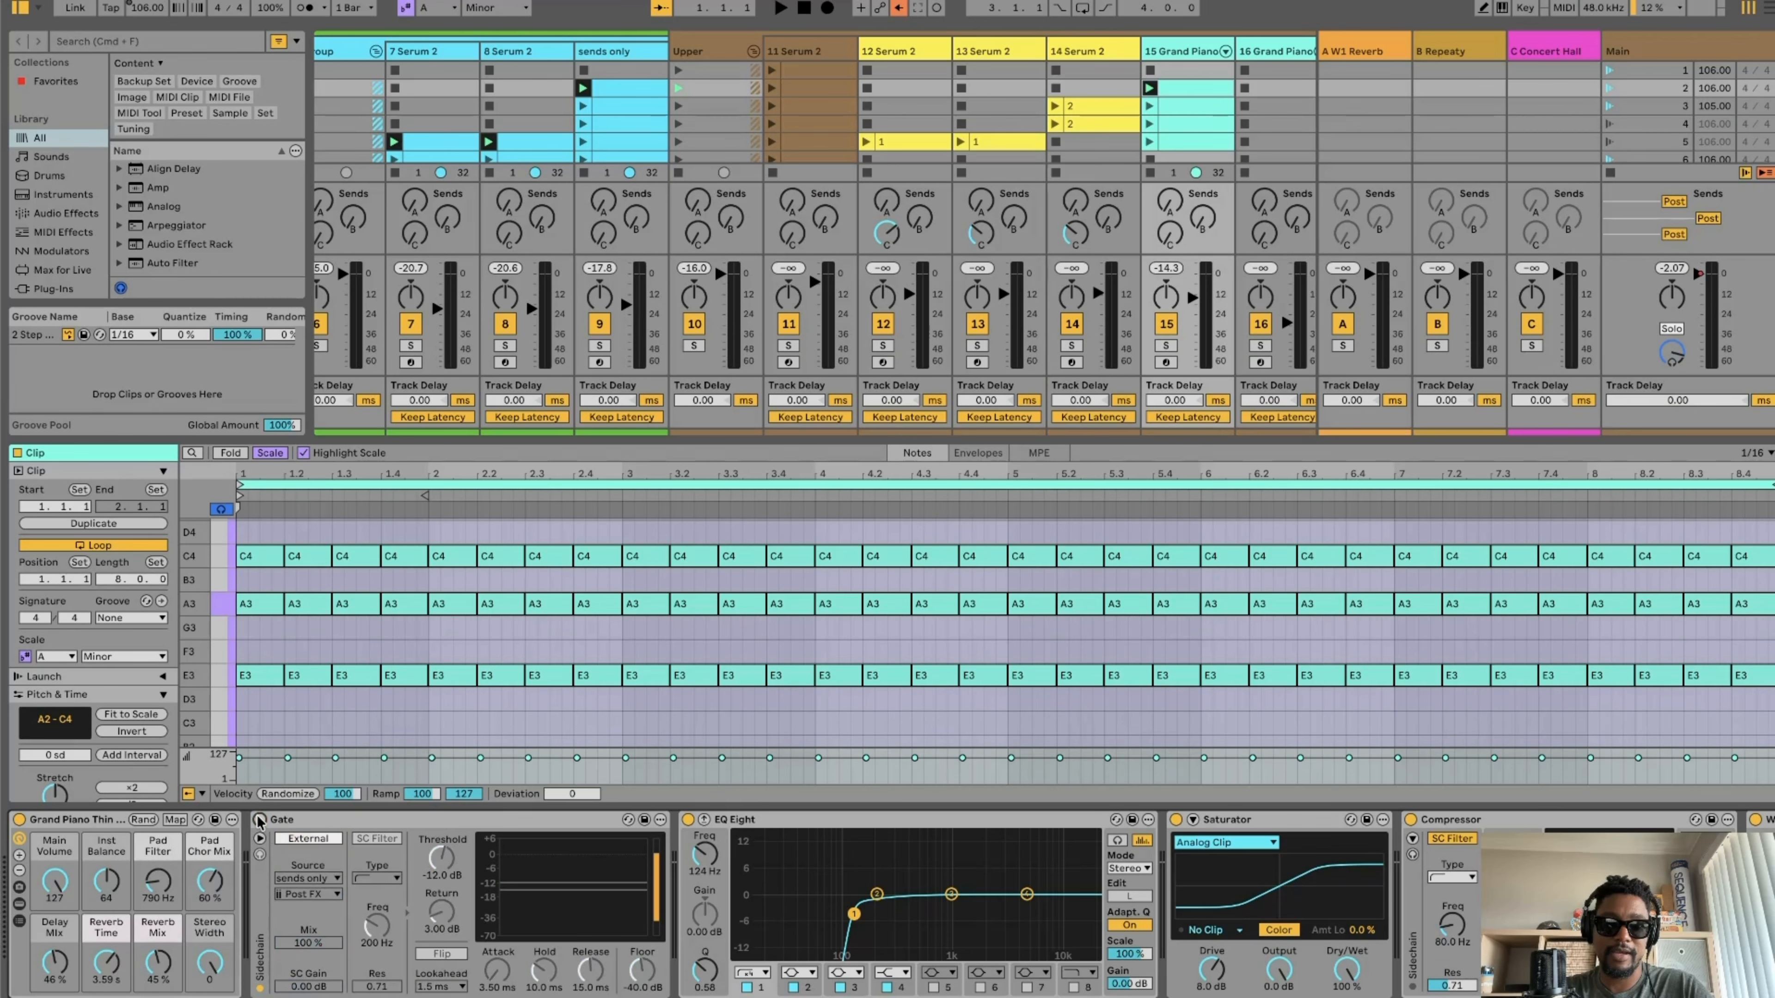
{"action": "left_click", "coordinate": [1170, 348]}
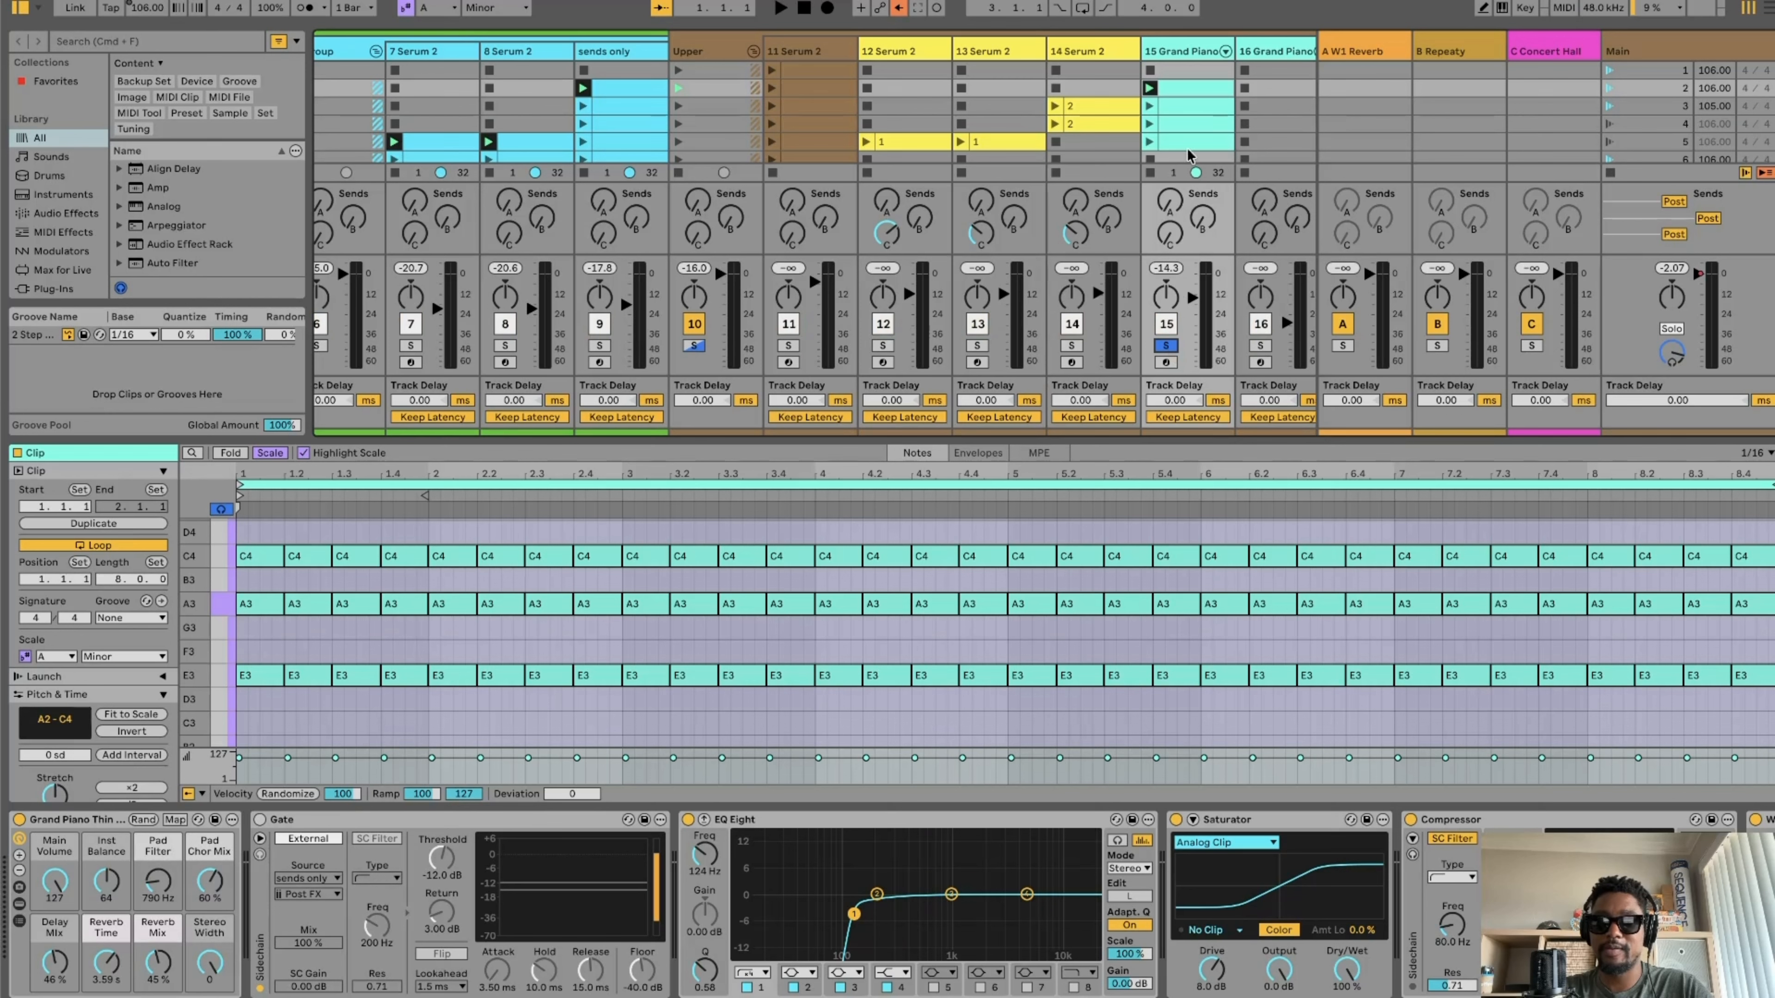
{"action": "left_click", "coordinate": [1153, 87]}
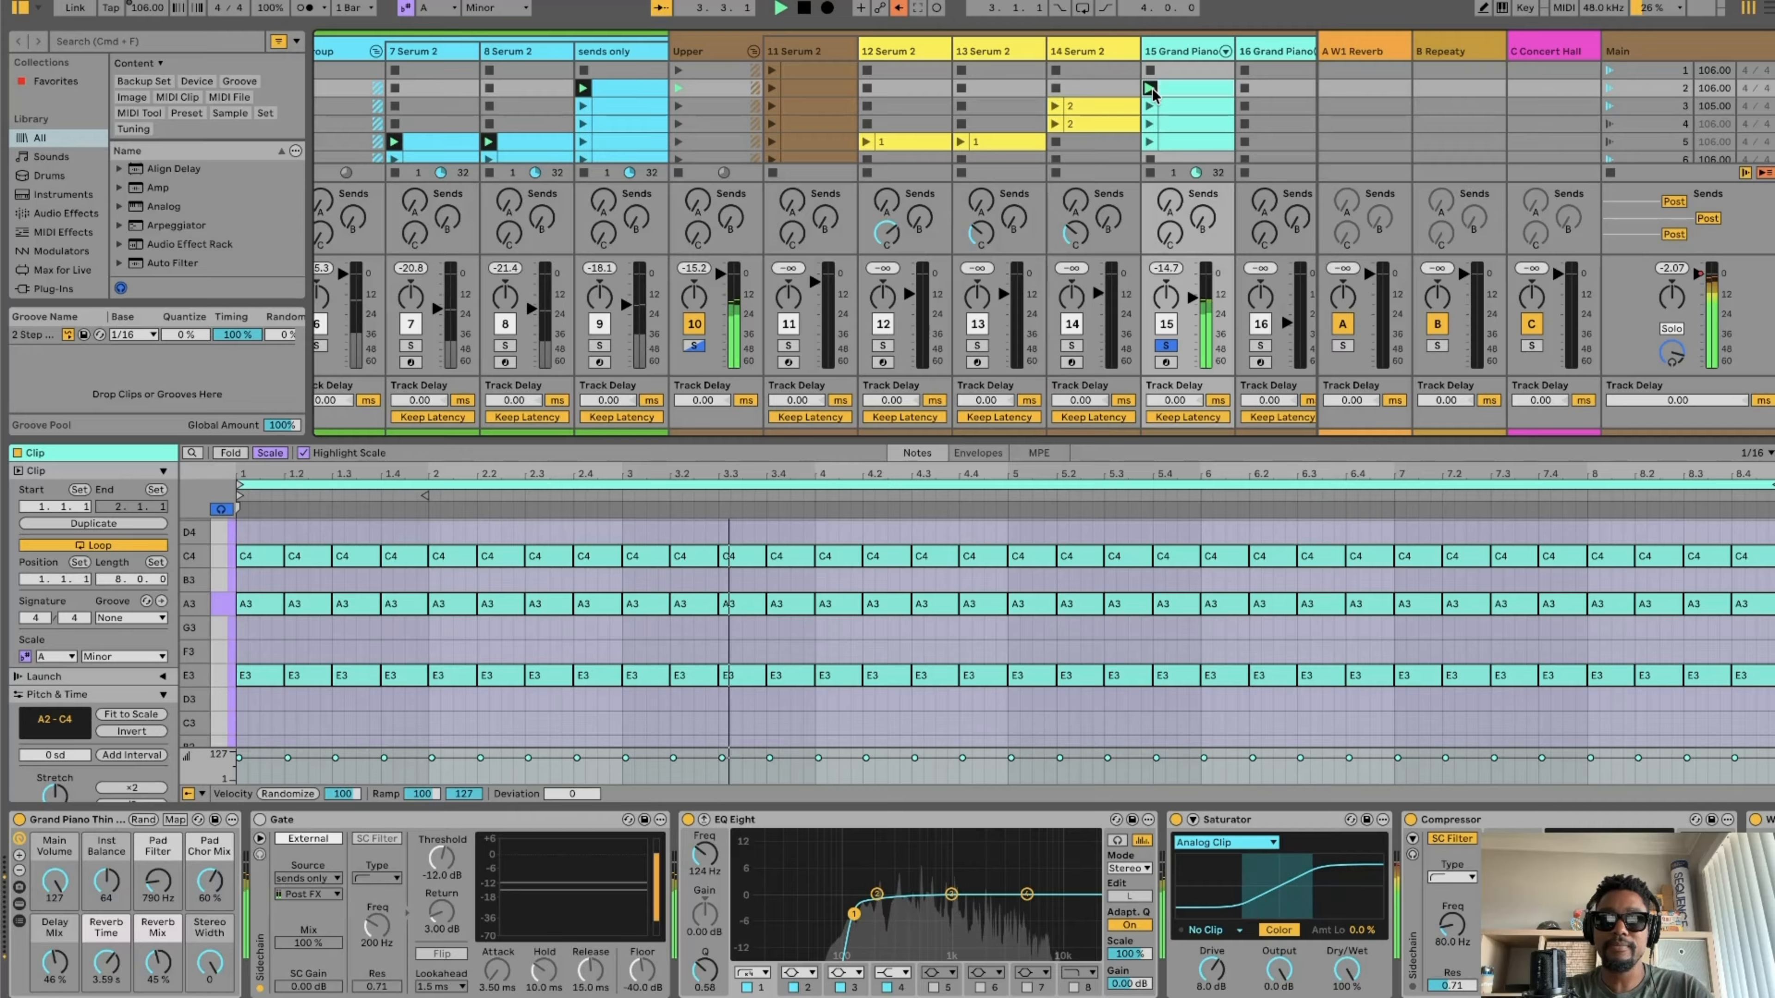
{"action": "left_click", "coordinate": [1166, 346]}
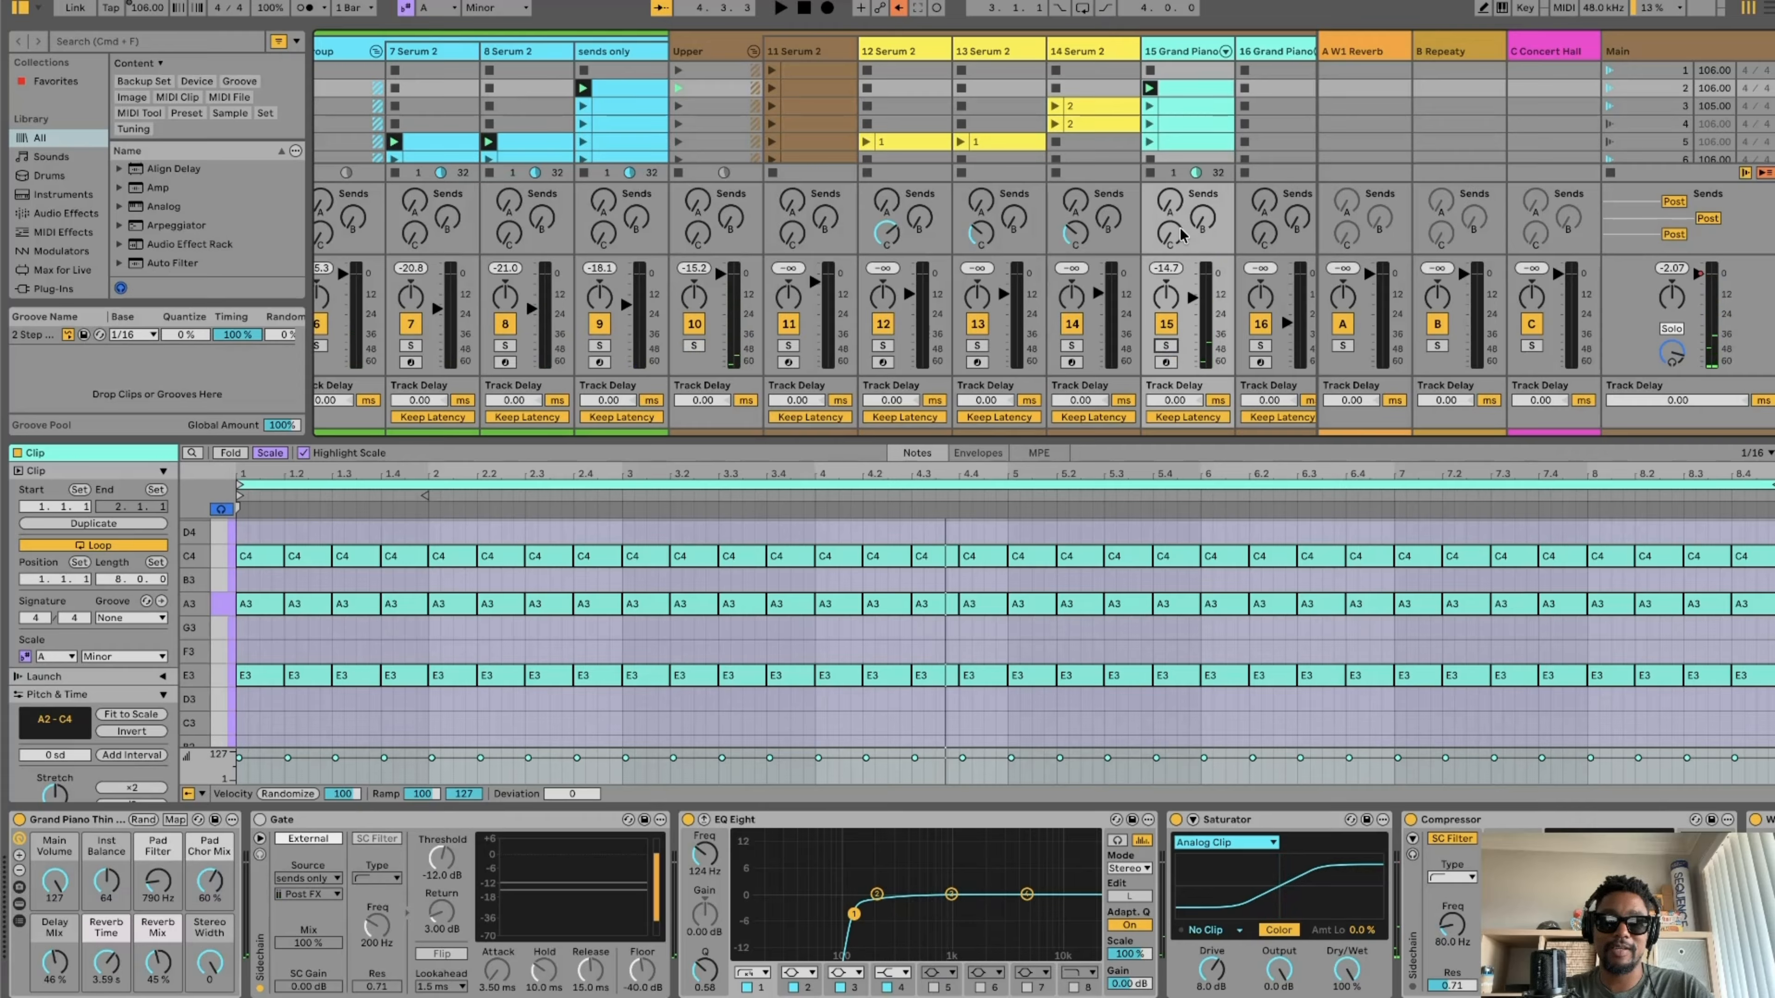
- Review the piano clip's notes, re-enable the Gate on 15 Grand Piano and play the scene 2 clip to hear the gated rhythm
{"action": "scroll", "coordinate": [918, 678], "scroll_direction": "down", "scroll_amount": 4}
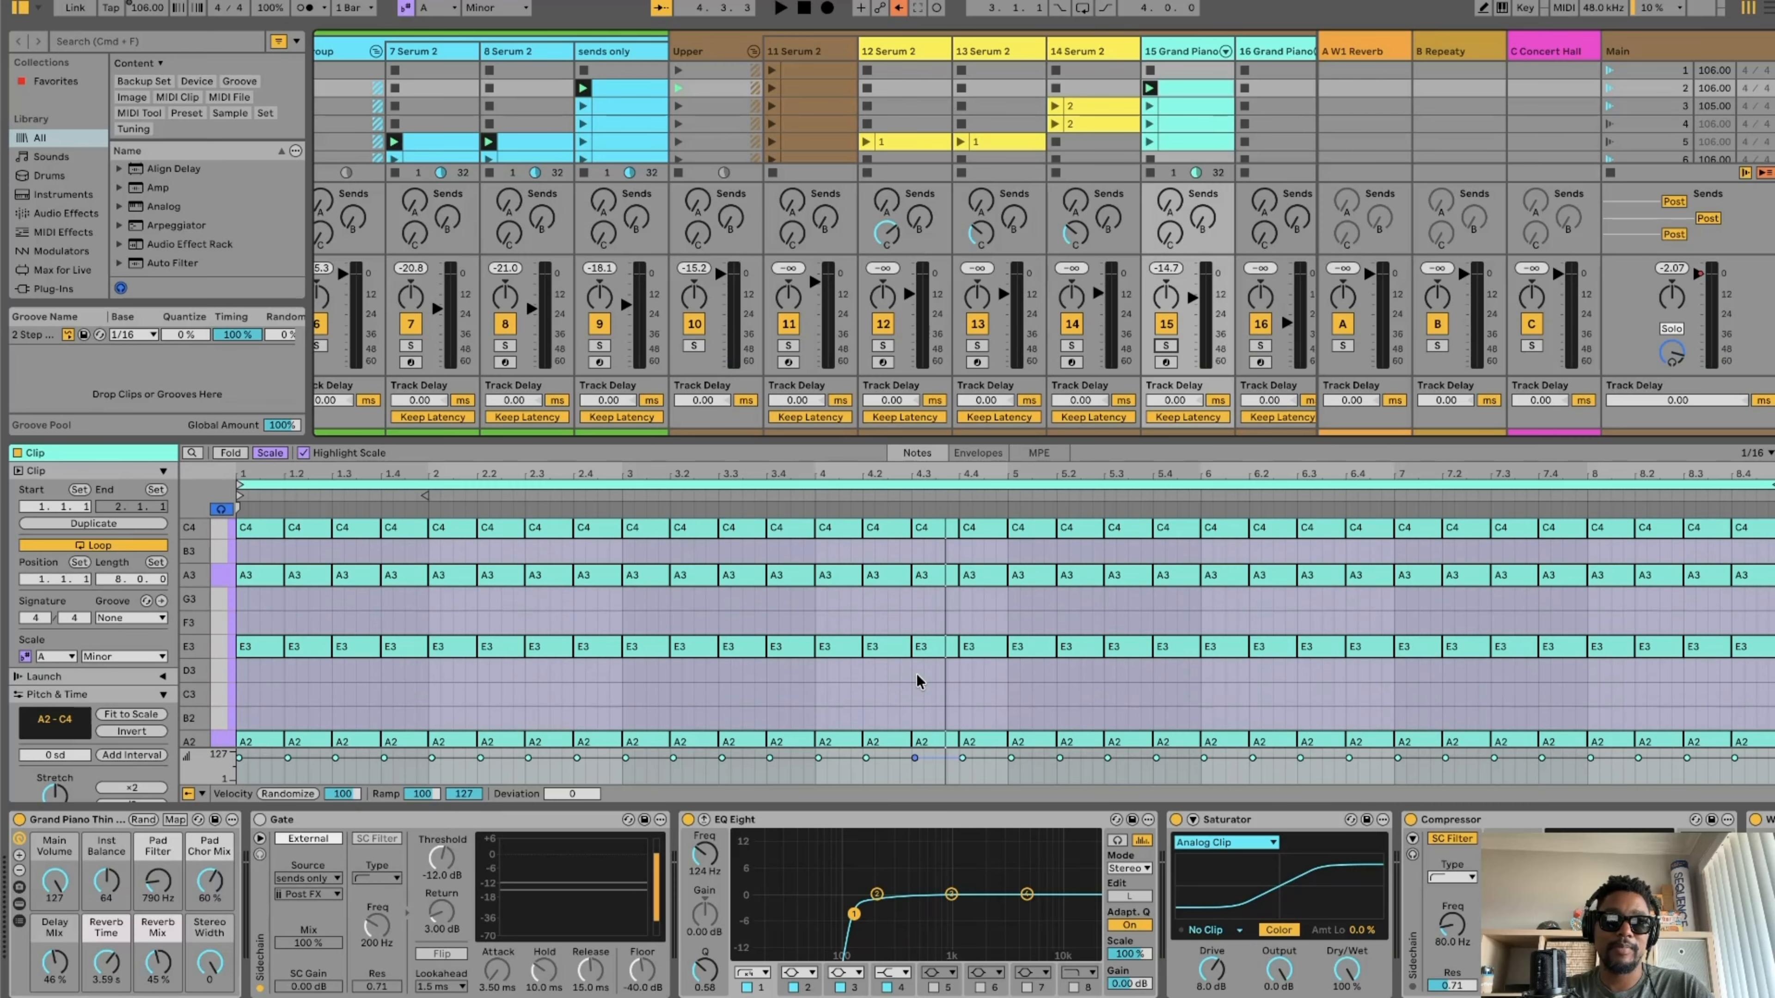
{"action": "scroll", "coordinate": [918, 678], "scroll_direction": "up", "scroll_amount": 3}
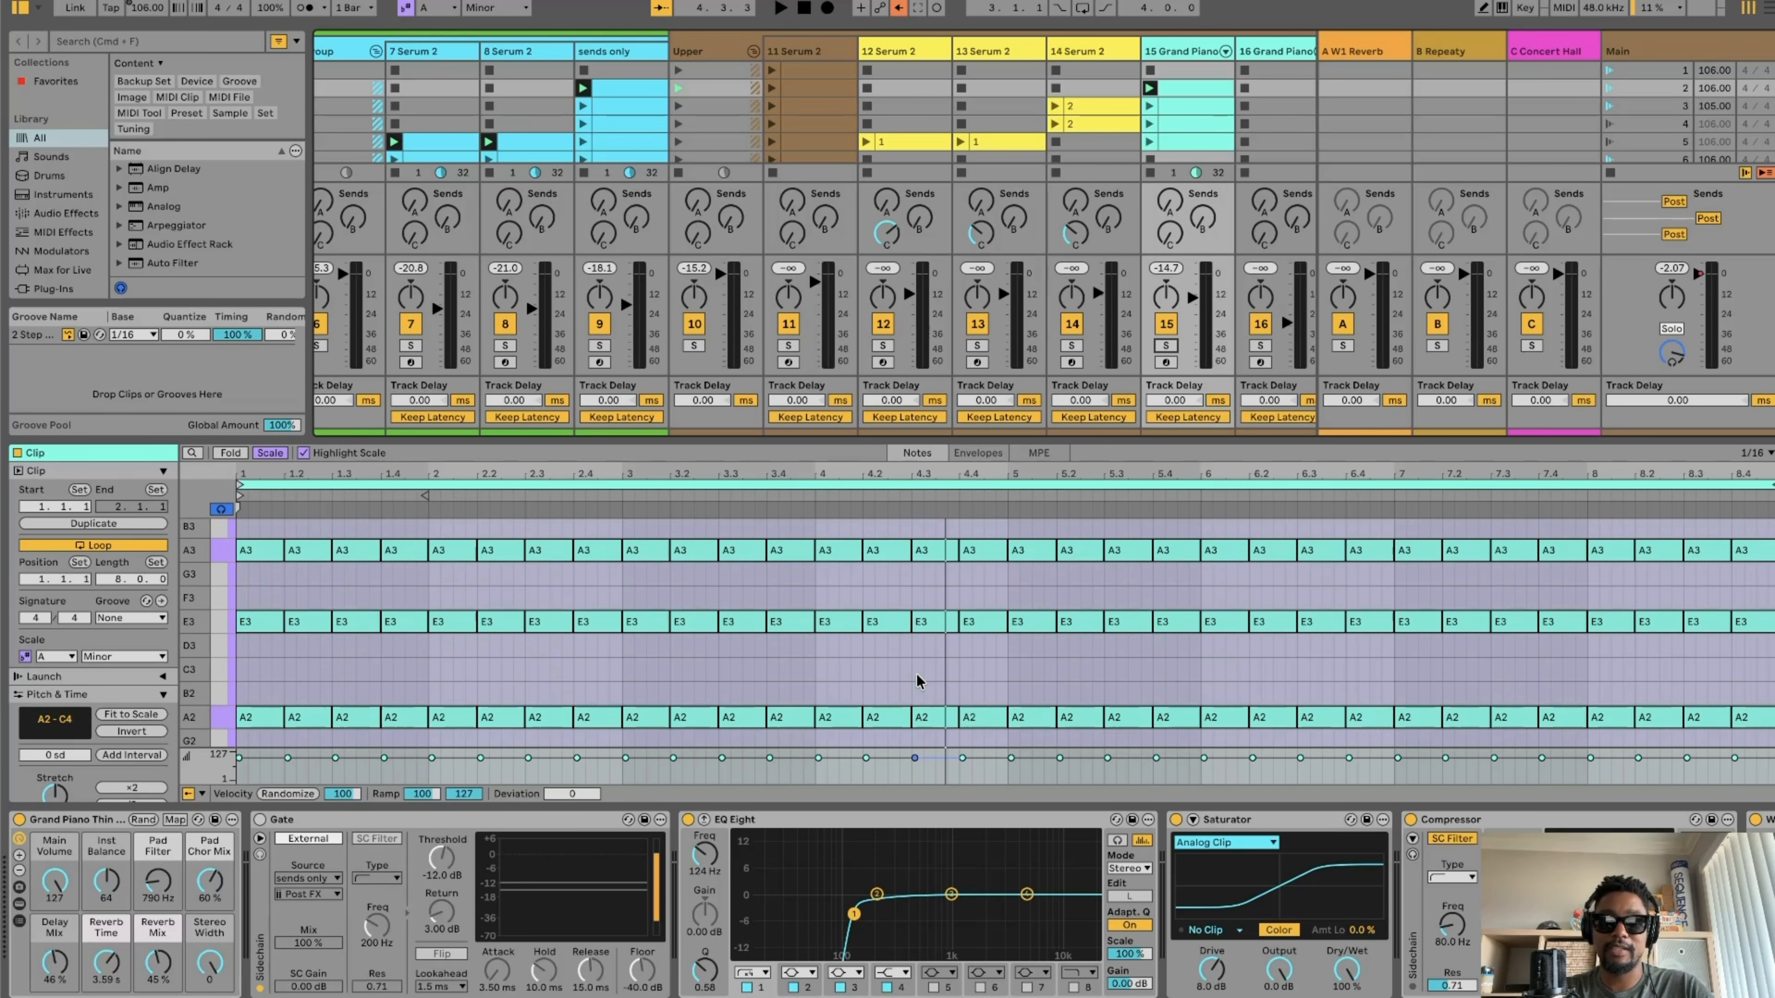
{"action": "scroll", "coordinate": [917, 681], "scroll_direction": "up", "scroll_amount": 2}
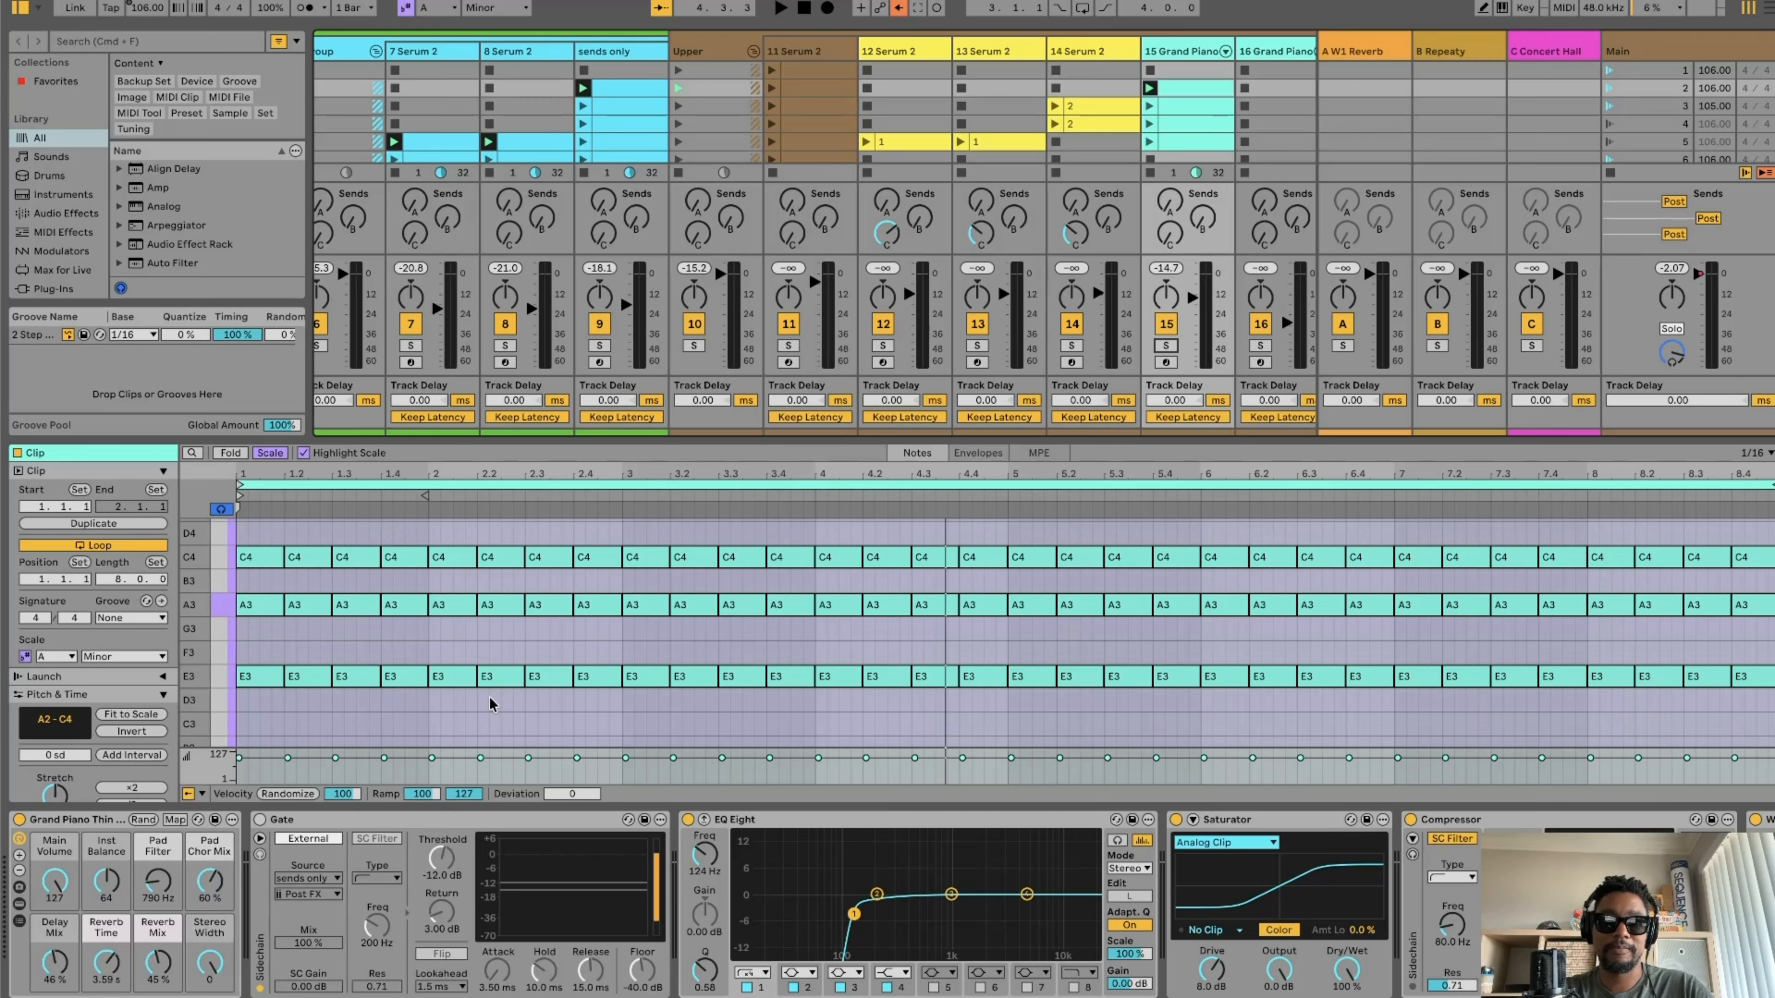
{"action": "left_click", "coordinate": [262, 820]}
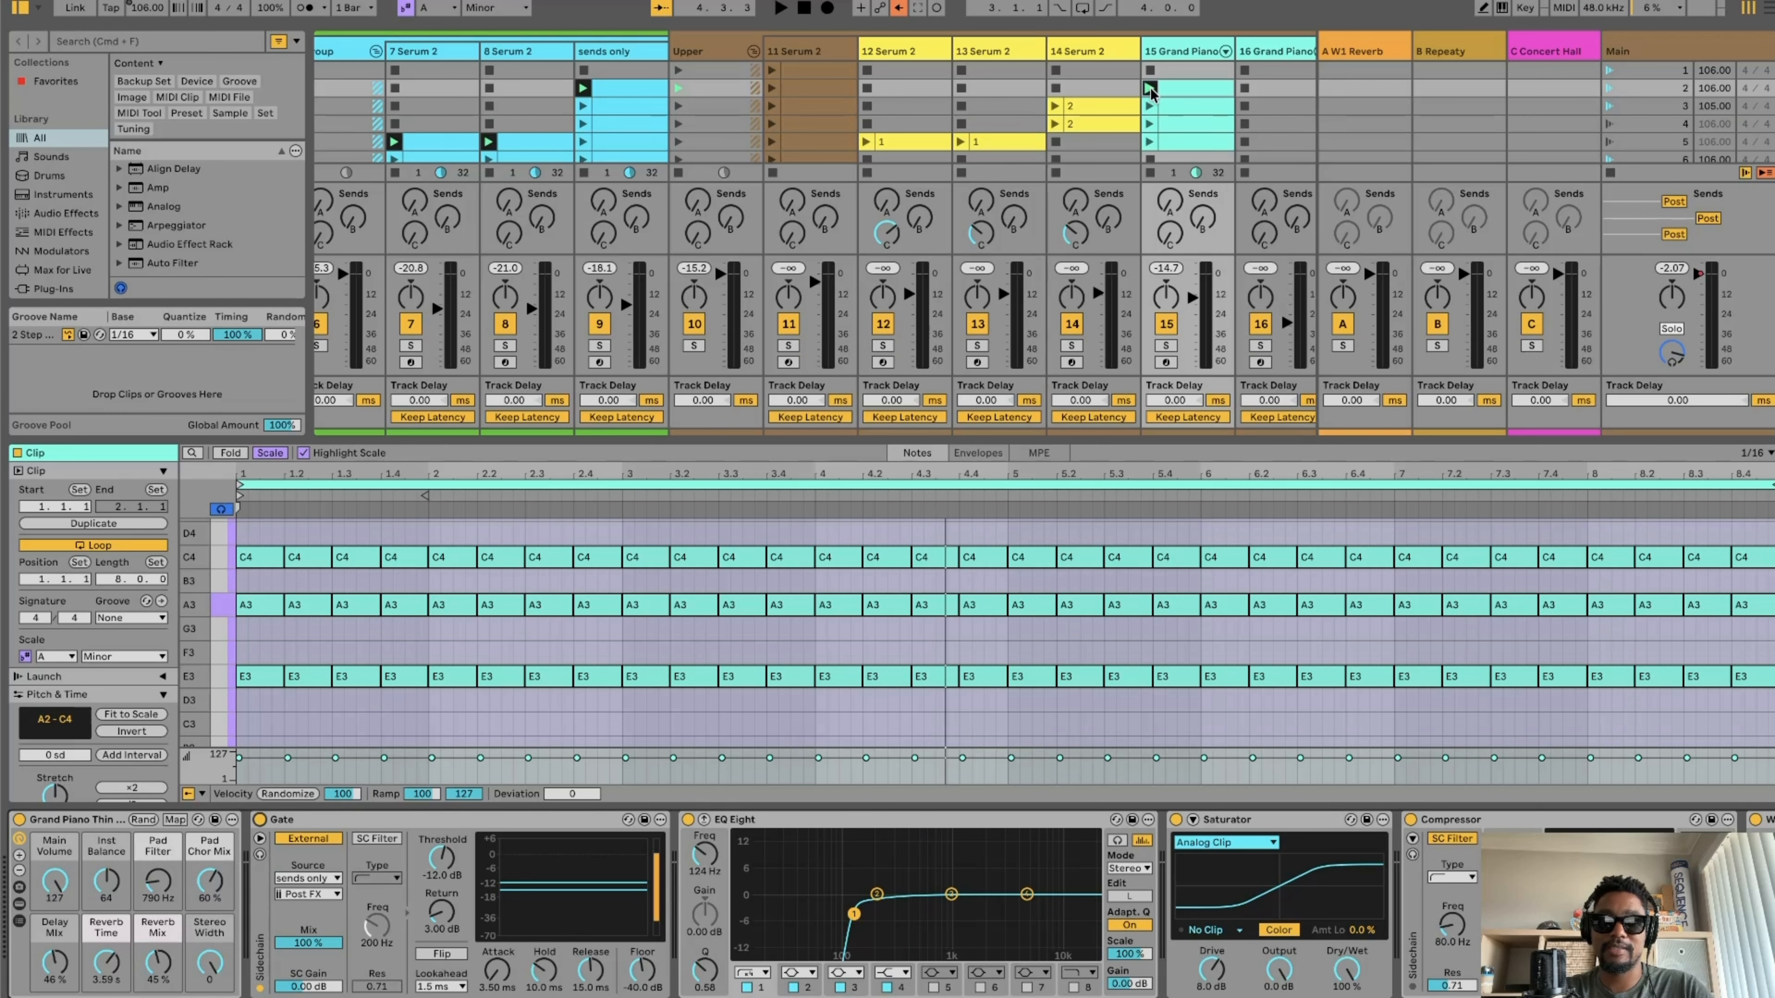
{"action": "left_click", "coordinate": [1150, 88]}
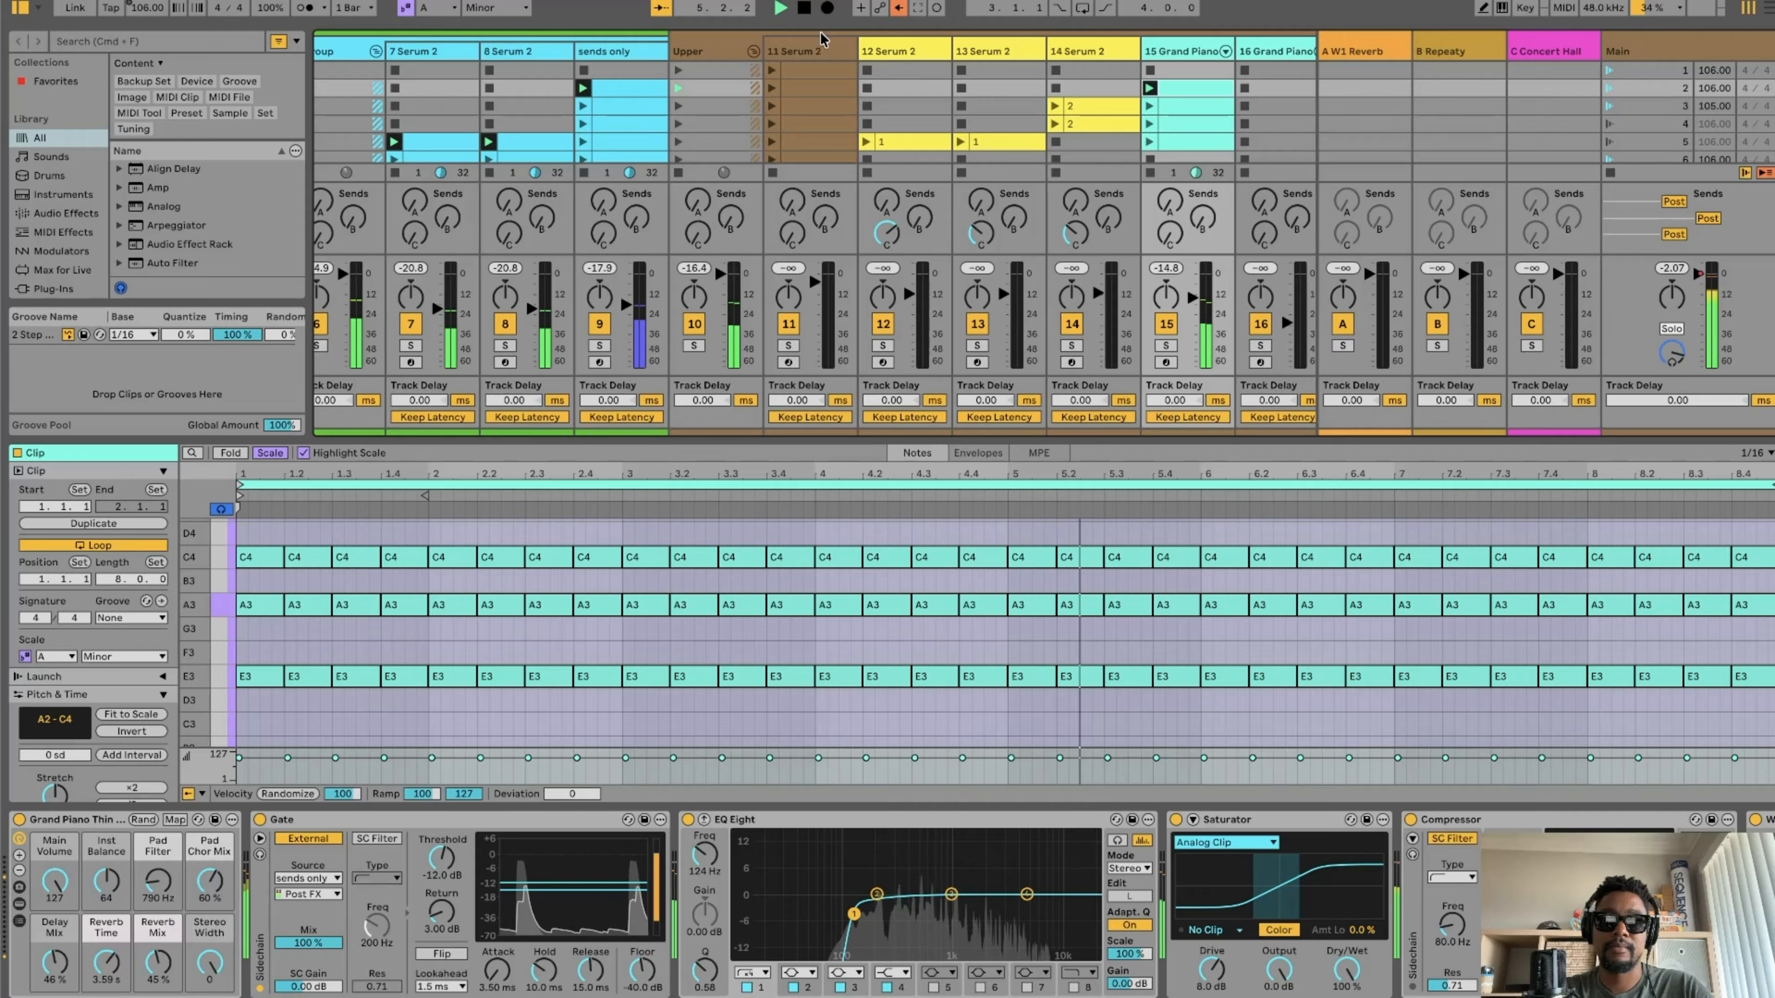
{"action": "left_click", "coordinate": [805, 11]}
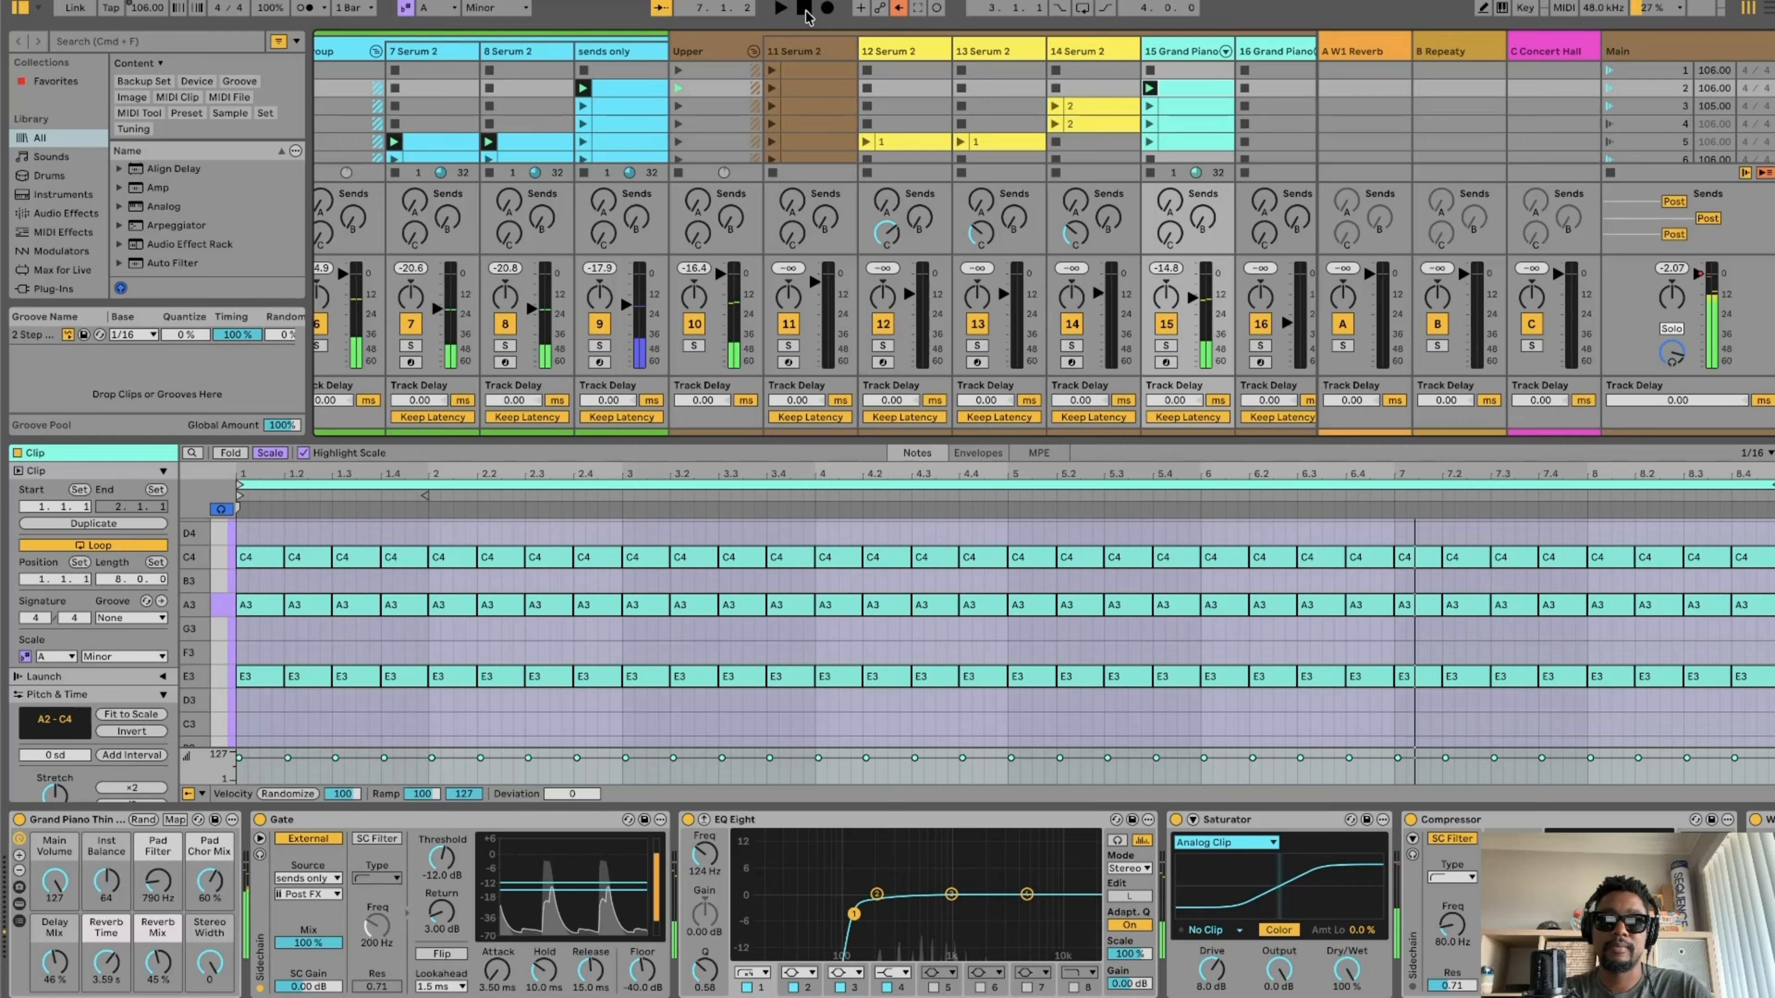
- Open the scene 1 clip on 11 Serum 2 and play it soloed and with the other tracks, stopping playback at the end
{"action": "left_click", "coordinate": [837, 76]}
{"action": "scroll", "coordinate": [762, 606], "scroll_direction": "down", "scroll_amount": 10}
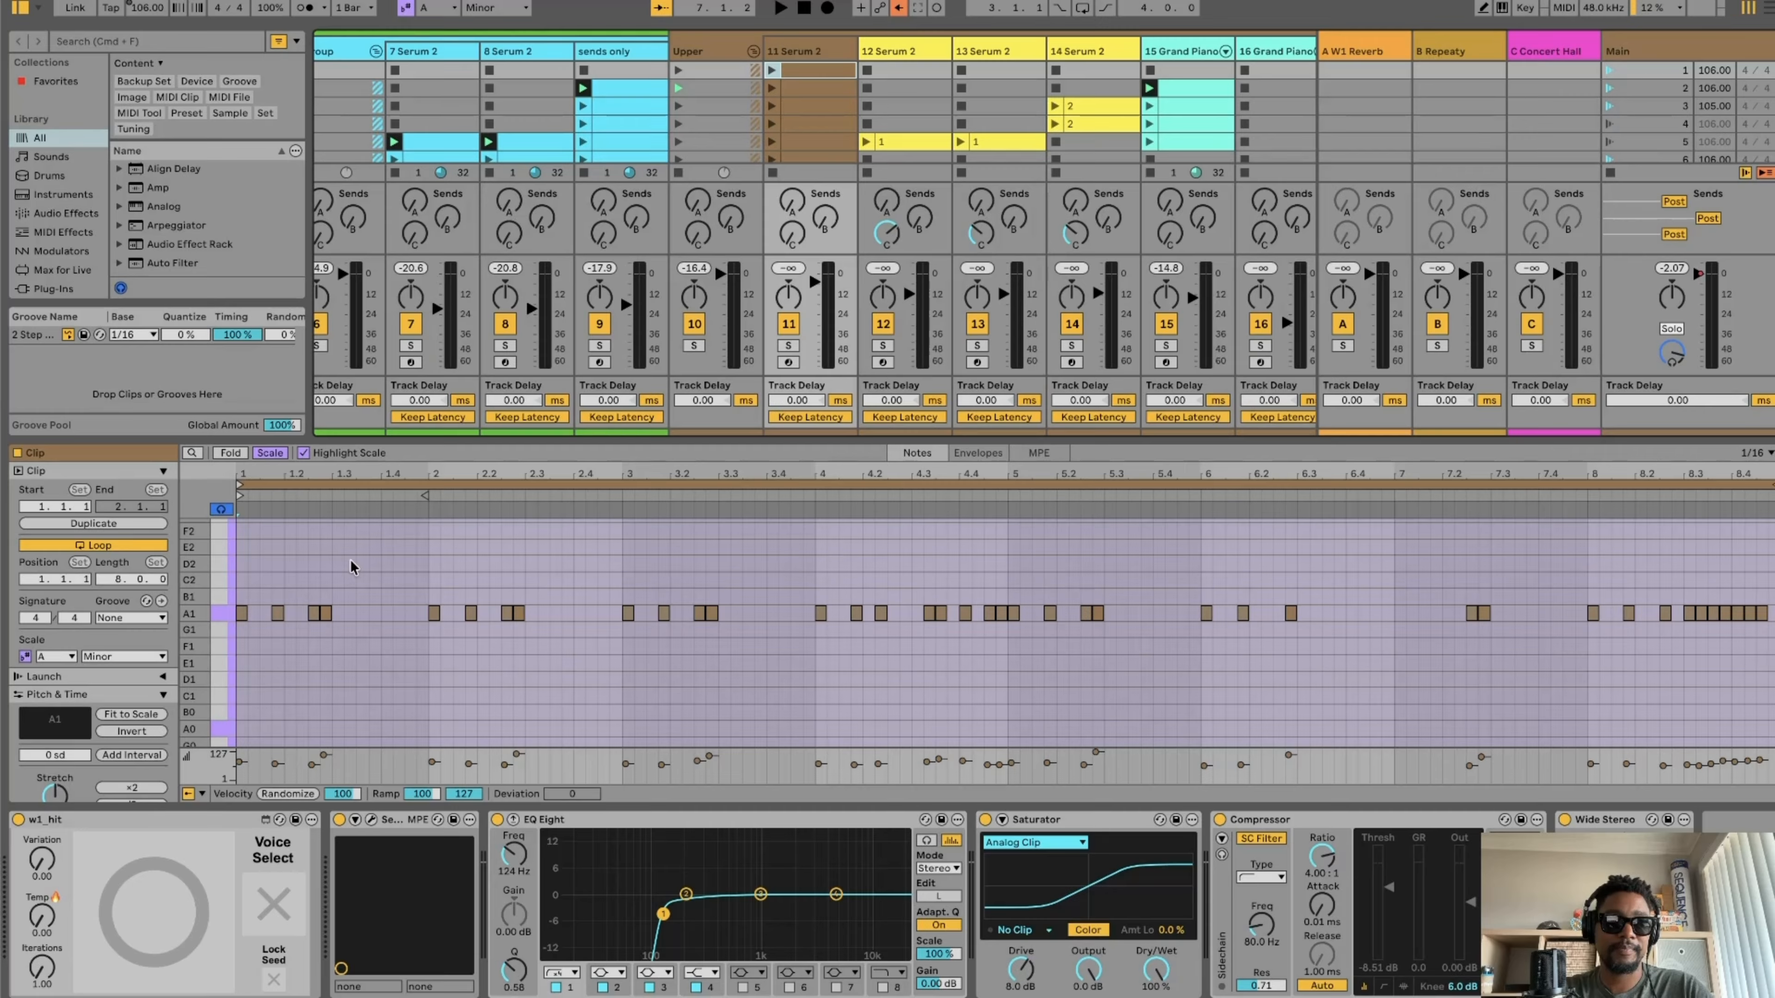
{"action": "left_click", "coordinate": [789, 345]}
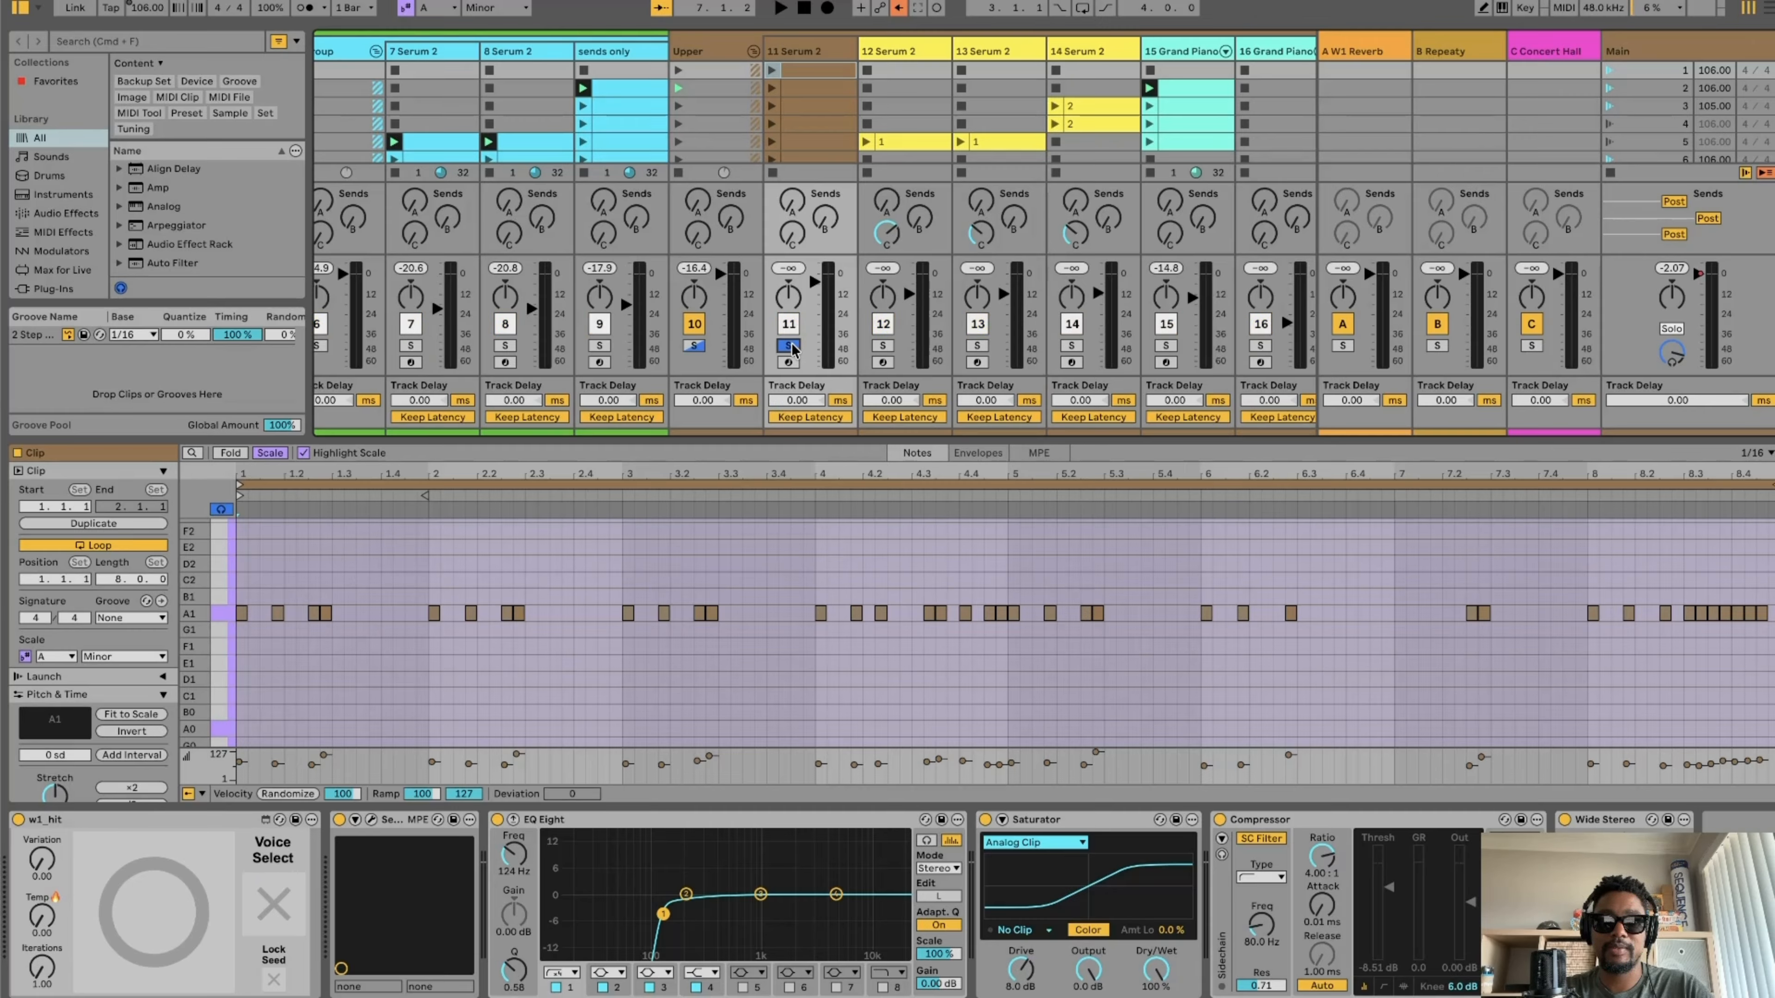
{"action": "left_click", "coordinate": [773, 71]}
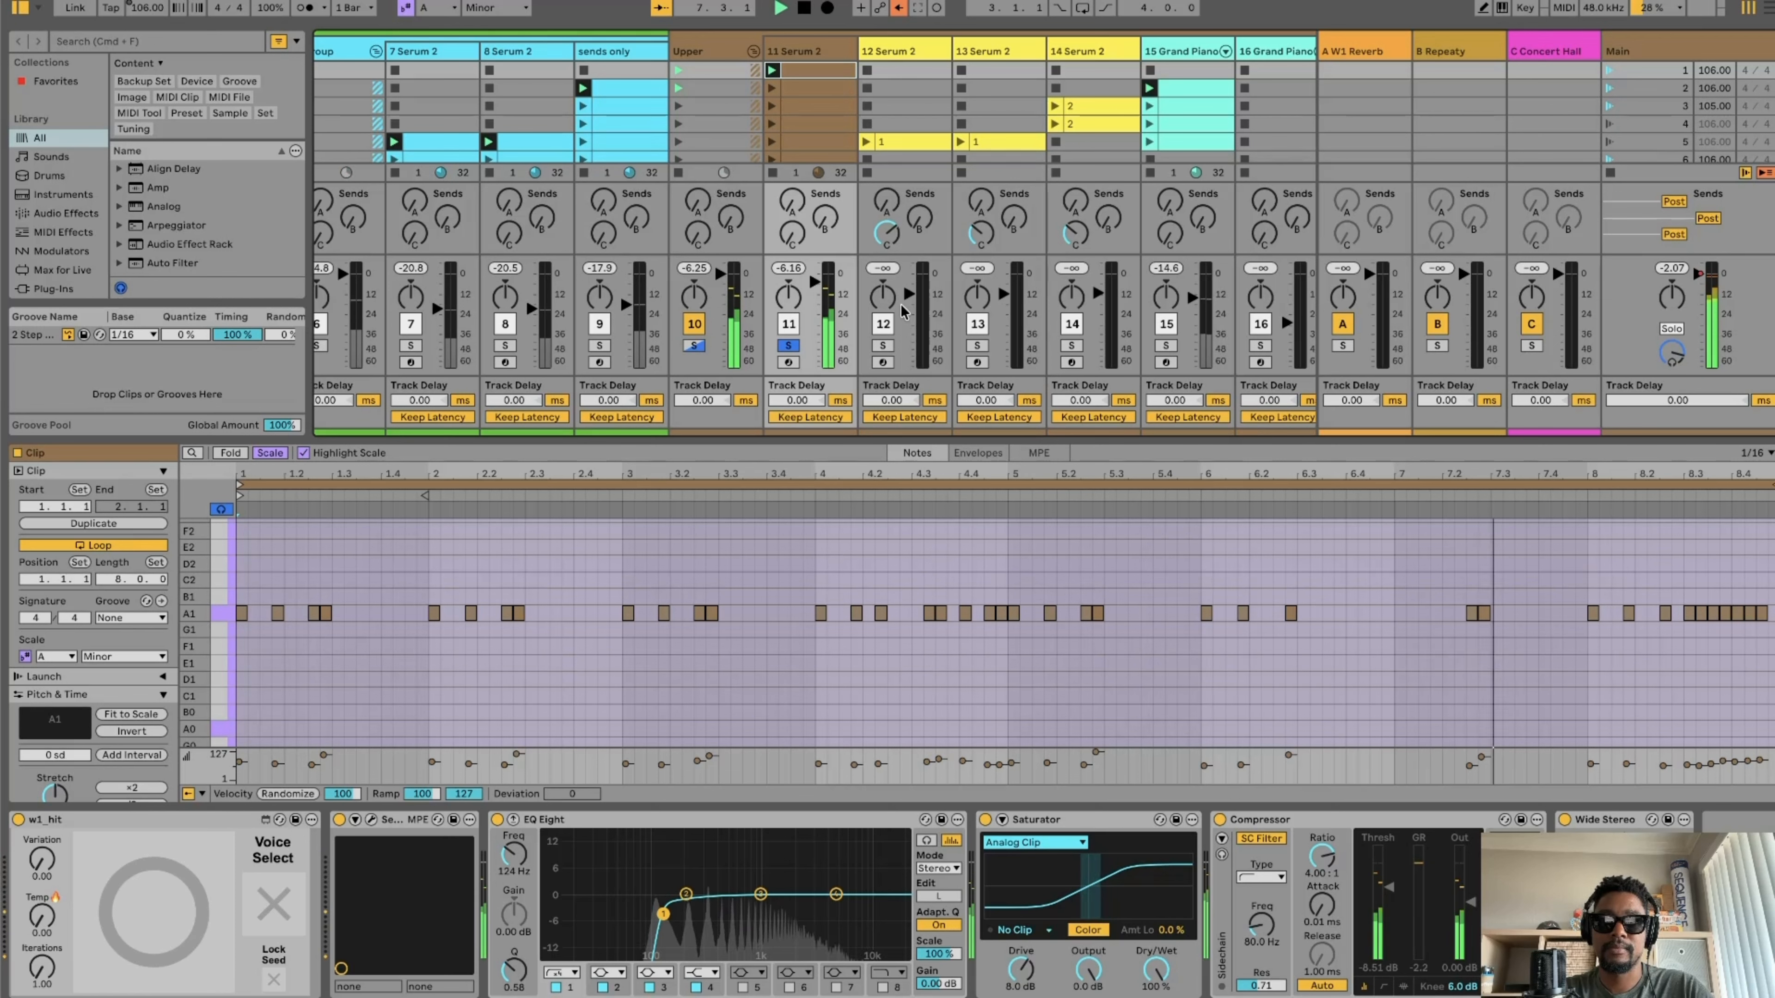
{"action": "left_click", "coordinate": [788, 346]}
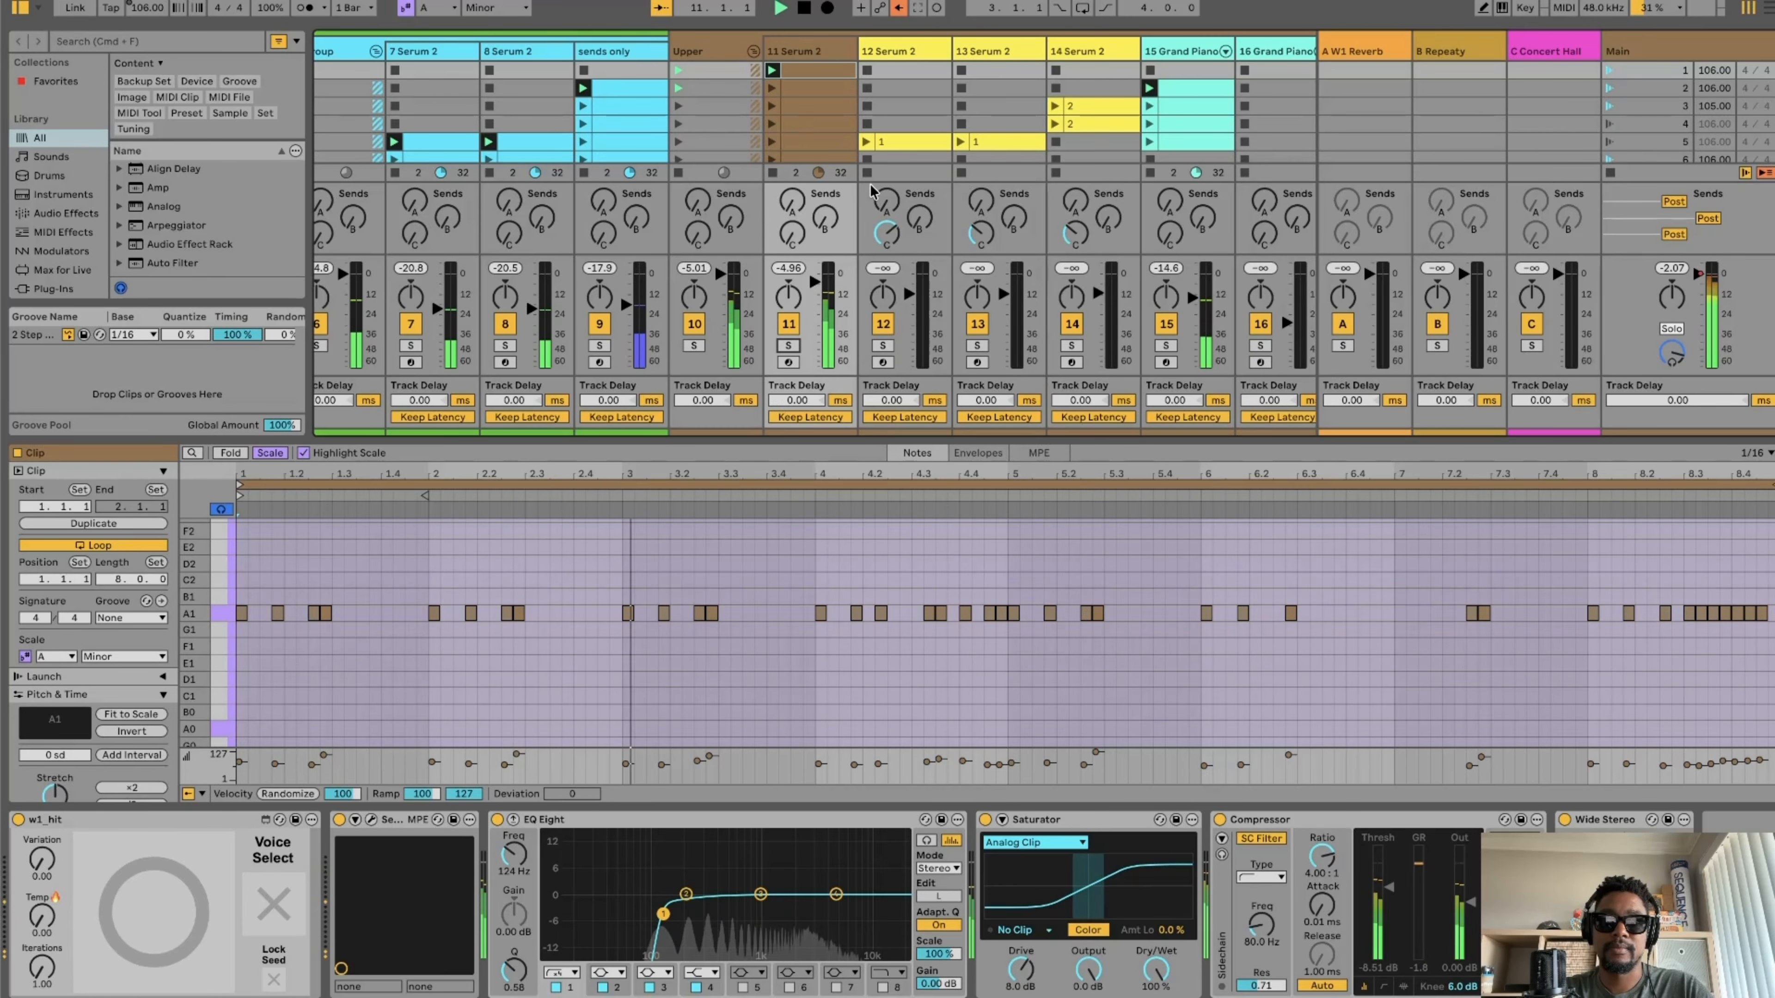
{"action": "scroll", "coordinate": [942, 112], "scroll_direction": "right", "scroll_amount": 3}
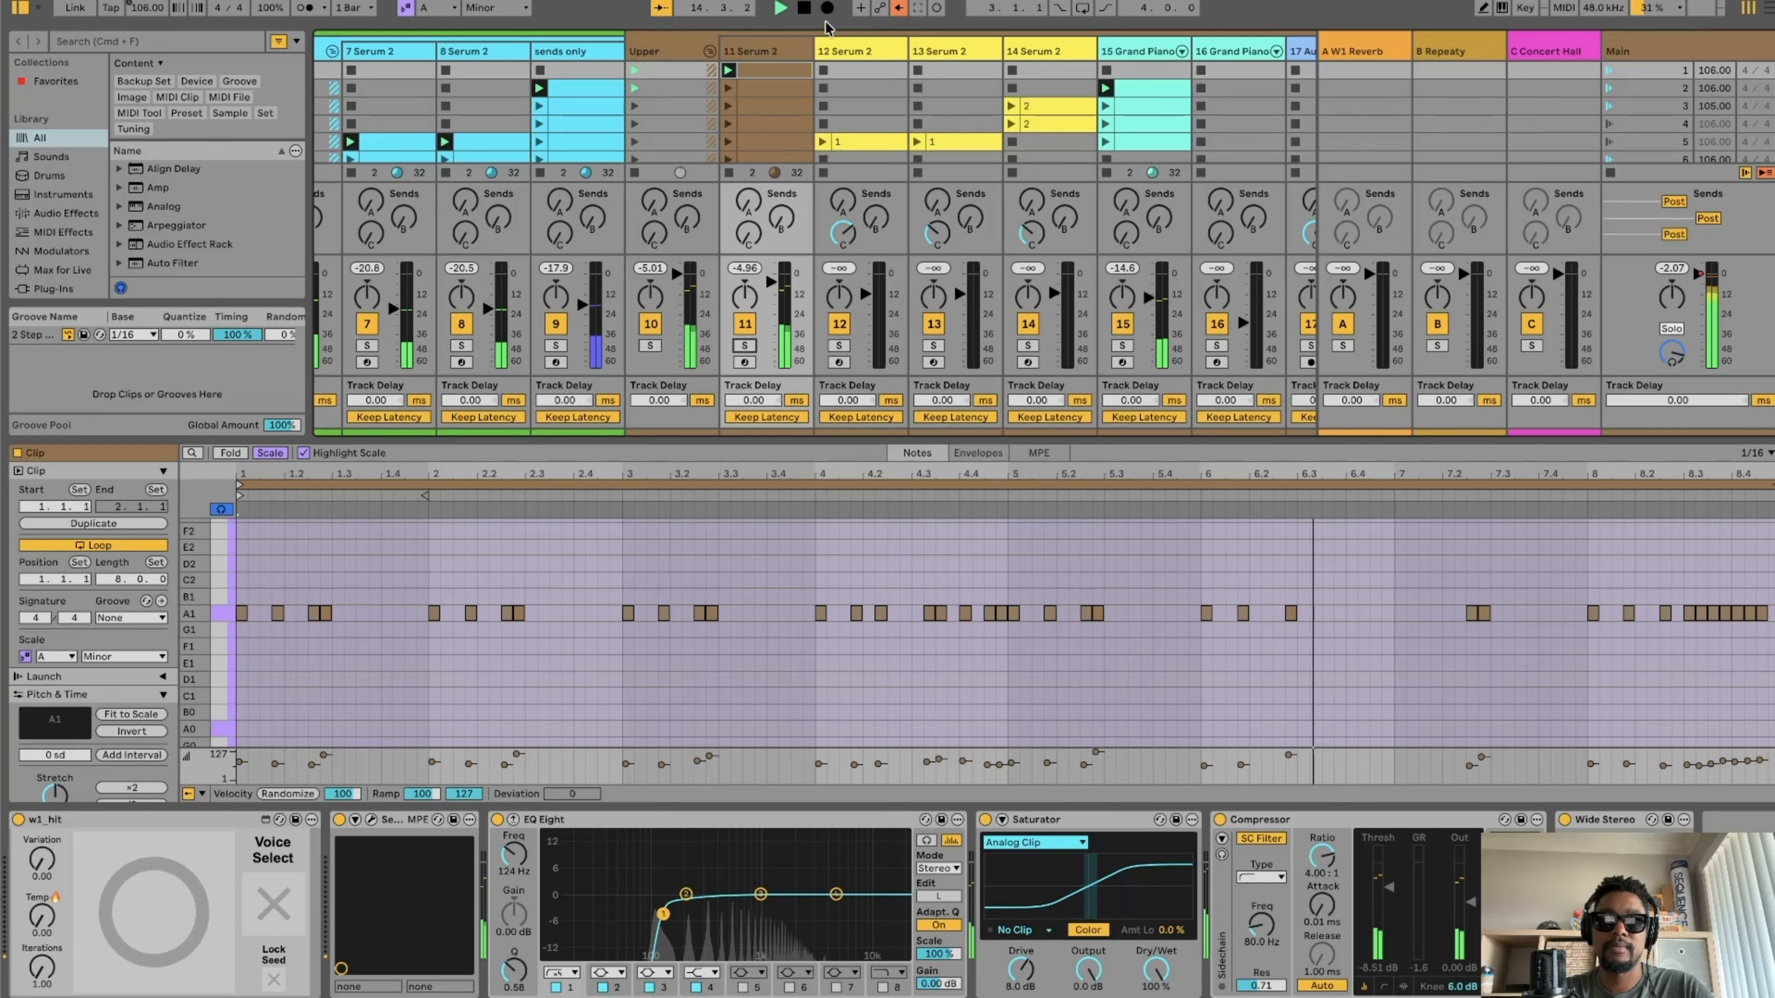
{"action": "left_click", "coordinate": [806, 8]}
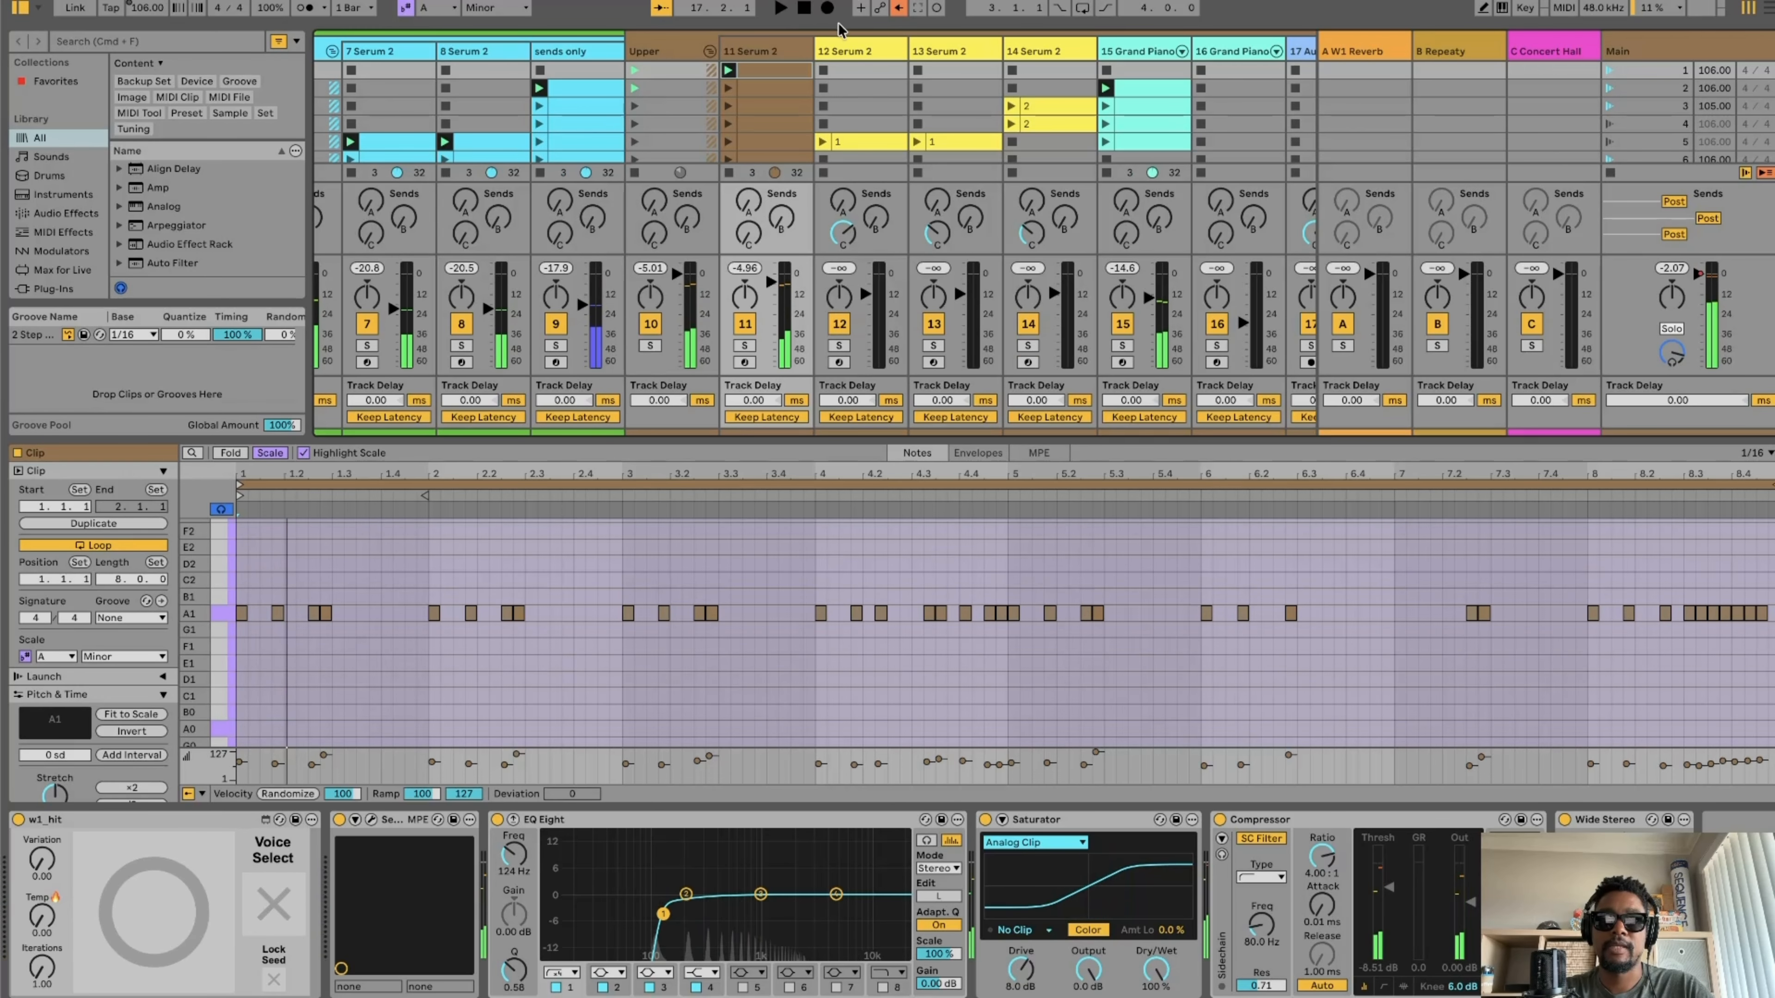
- View the notes of the scene 3 clip on 14 Serum 2, play it with the other tracks and stop playback
{"action": "left_click", "coordinate": [1041, 111]}
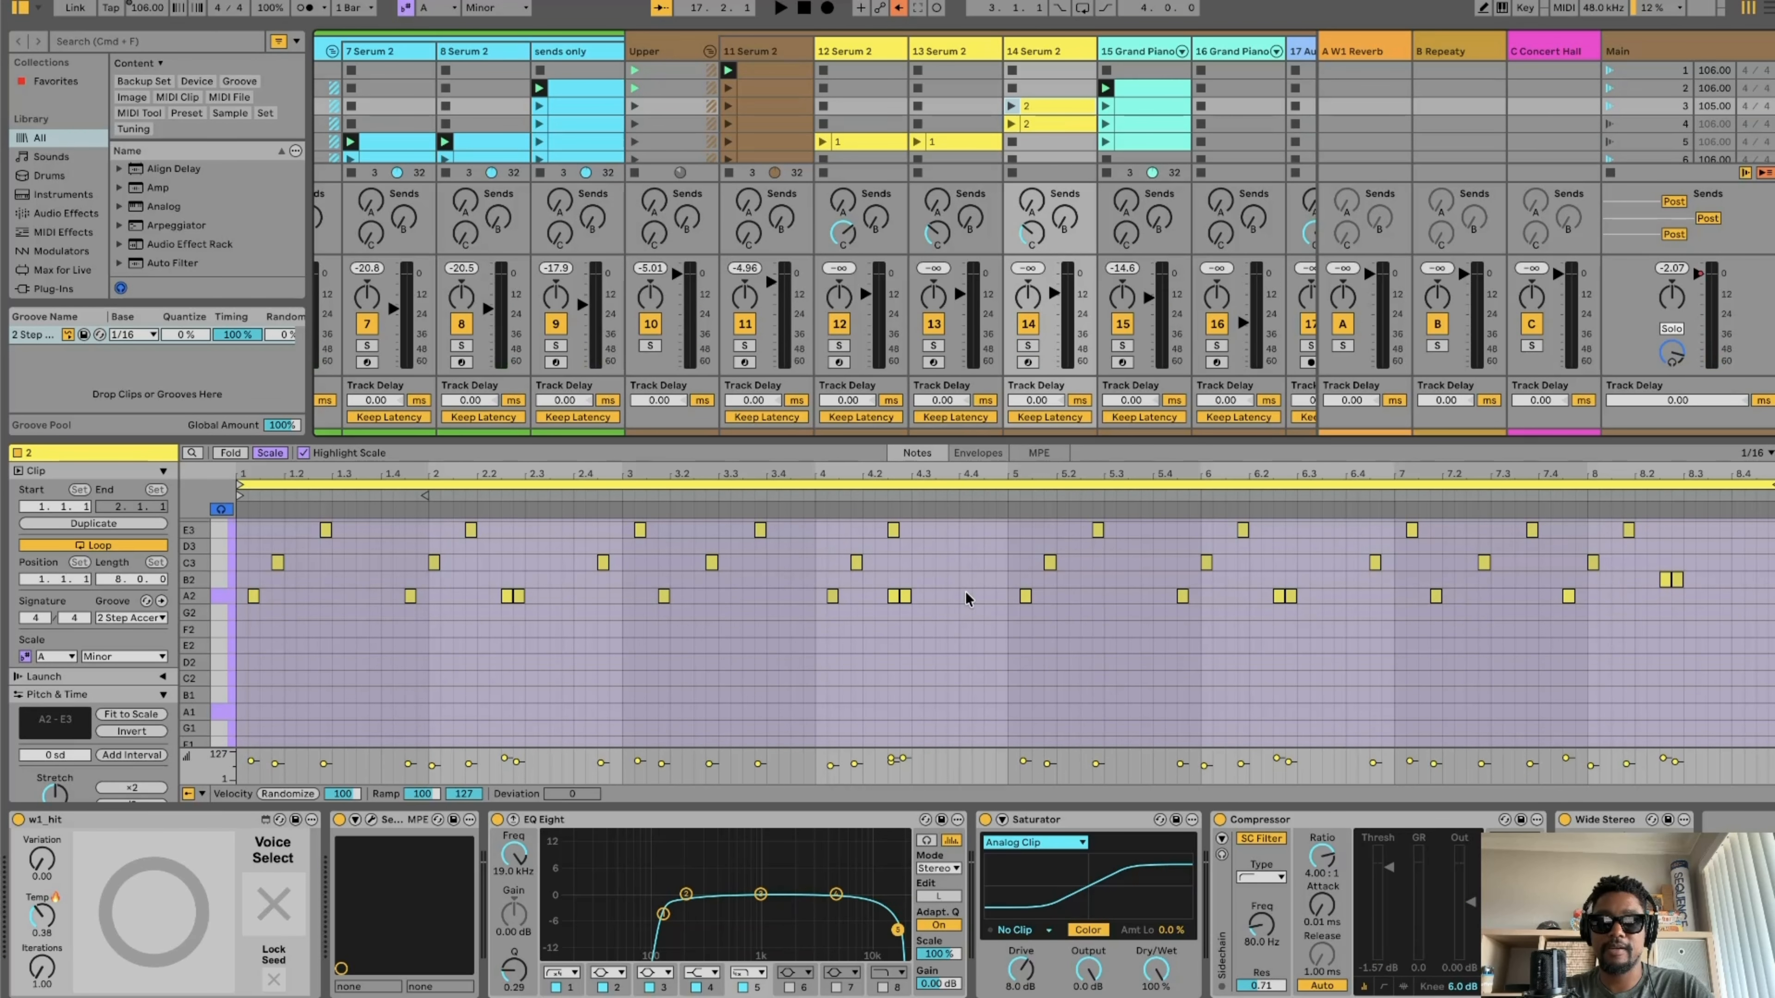
{"action": "scroll", "coordinate": [967, 599], "scroll_direction": "up", "scroll_amount": 4}
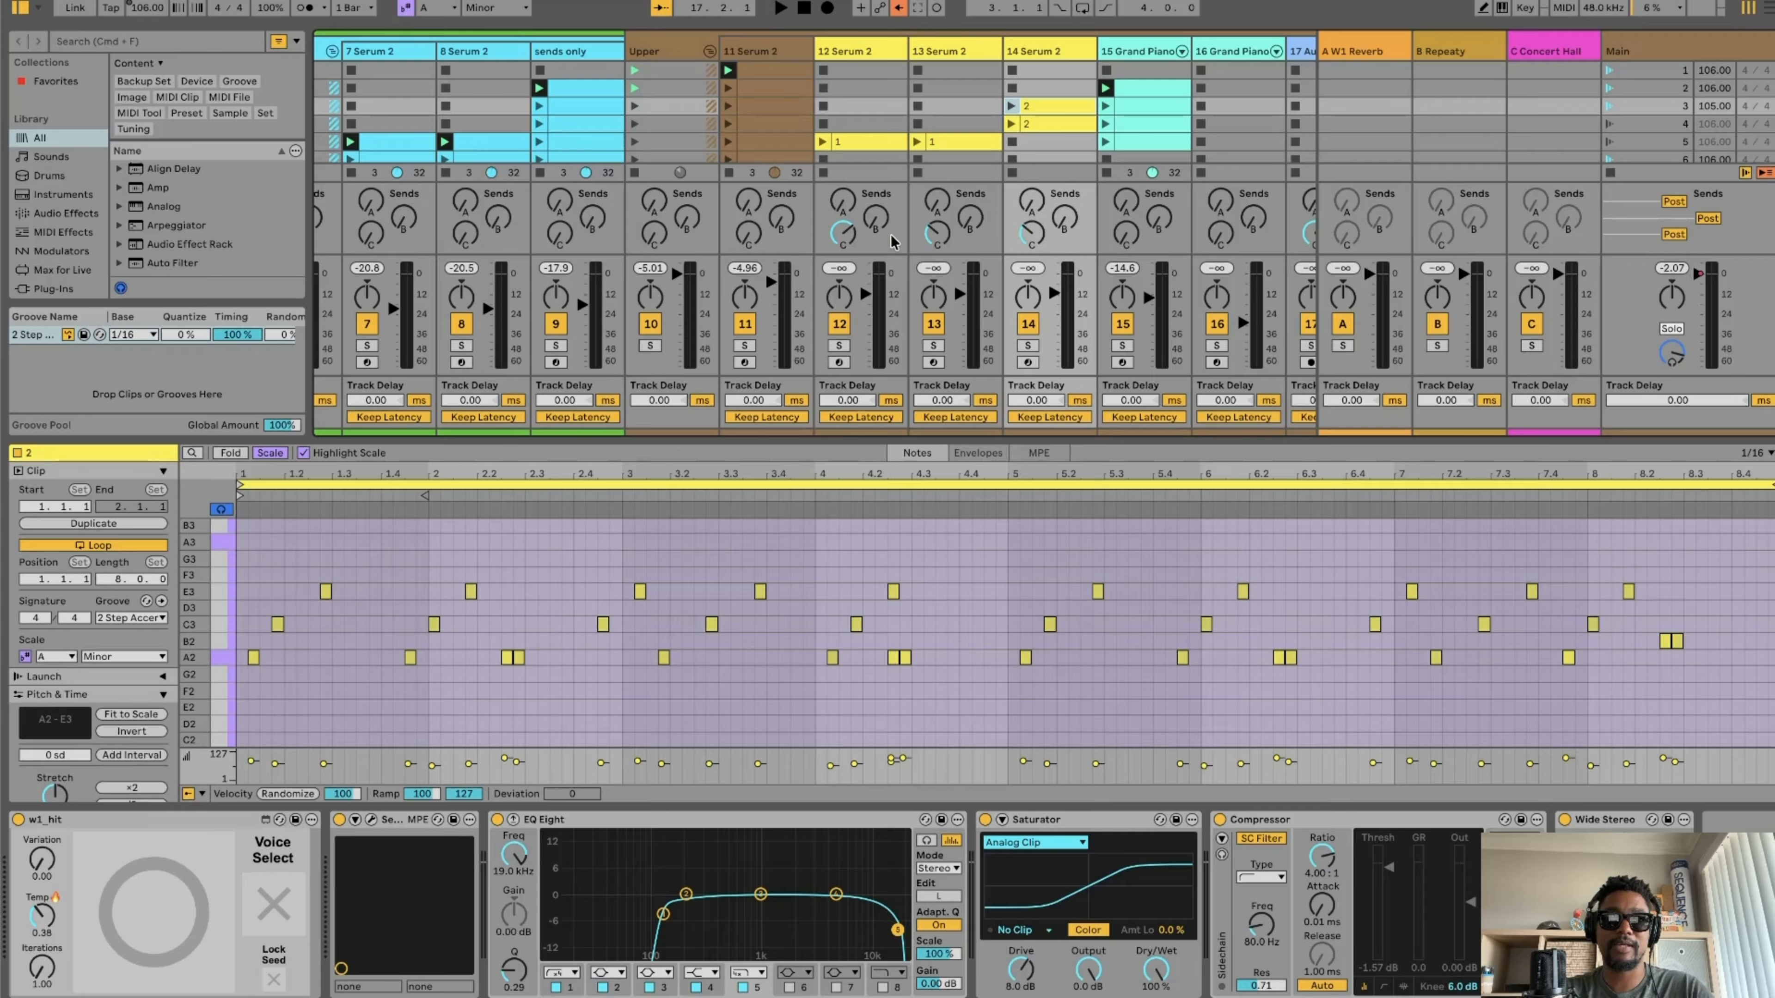
{"action": "left_click", "coordinate": [1012, 106]}
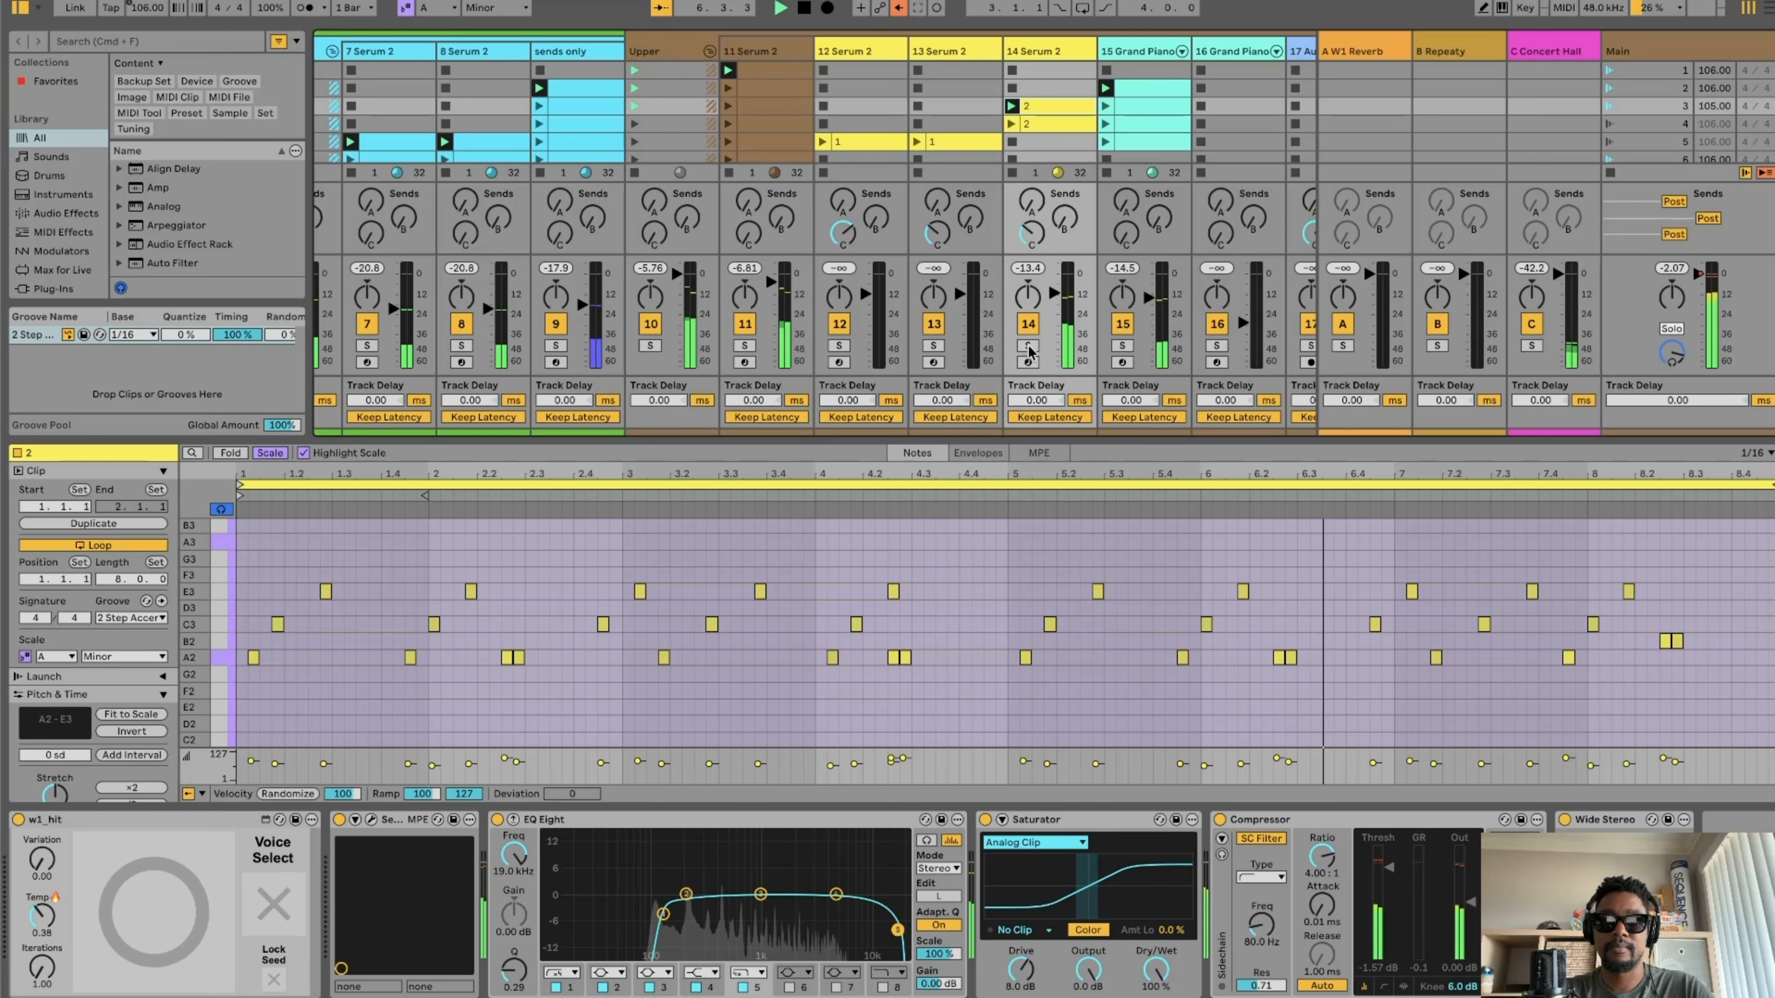
{"action": "left_click", "coordinate": [807, 10]}
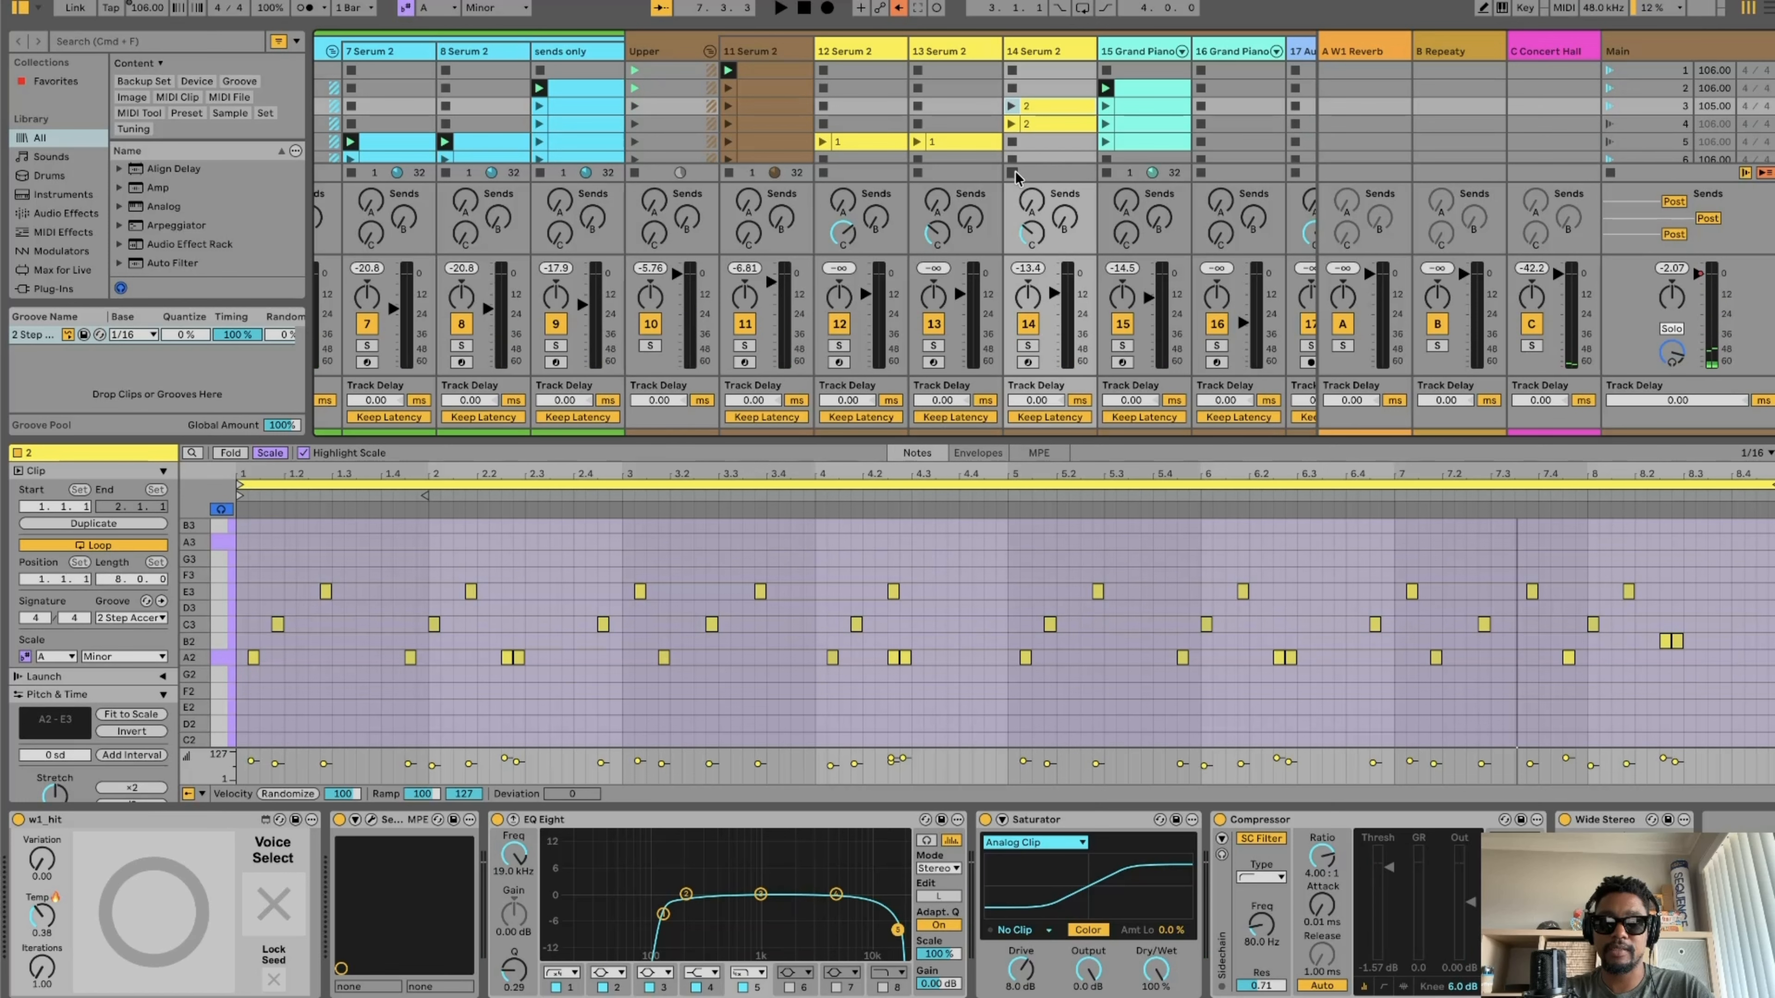
- Play the scene 5 clips on 12 and 13 Serum 2, launch the whole of scene 5 and enlarge the Session View area
{"action": "left_click", "coordinate": [822, 142]}
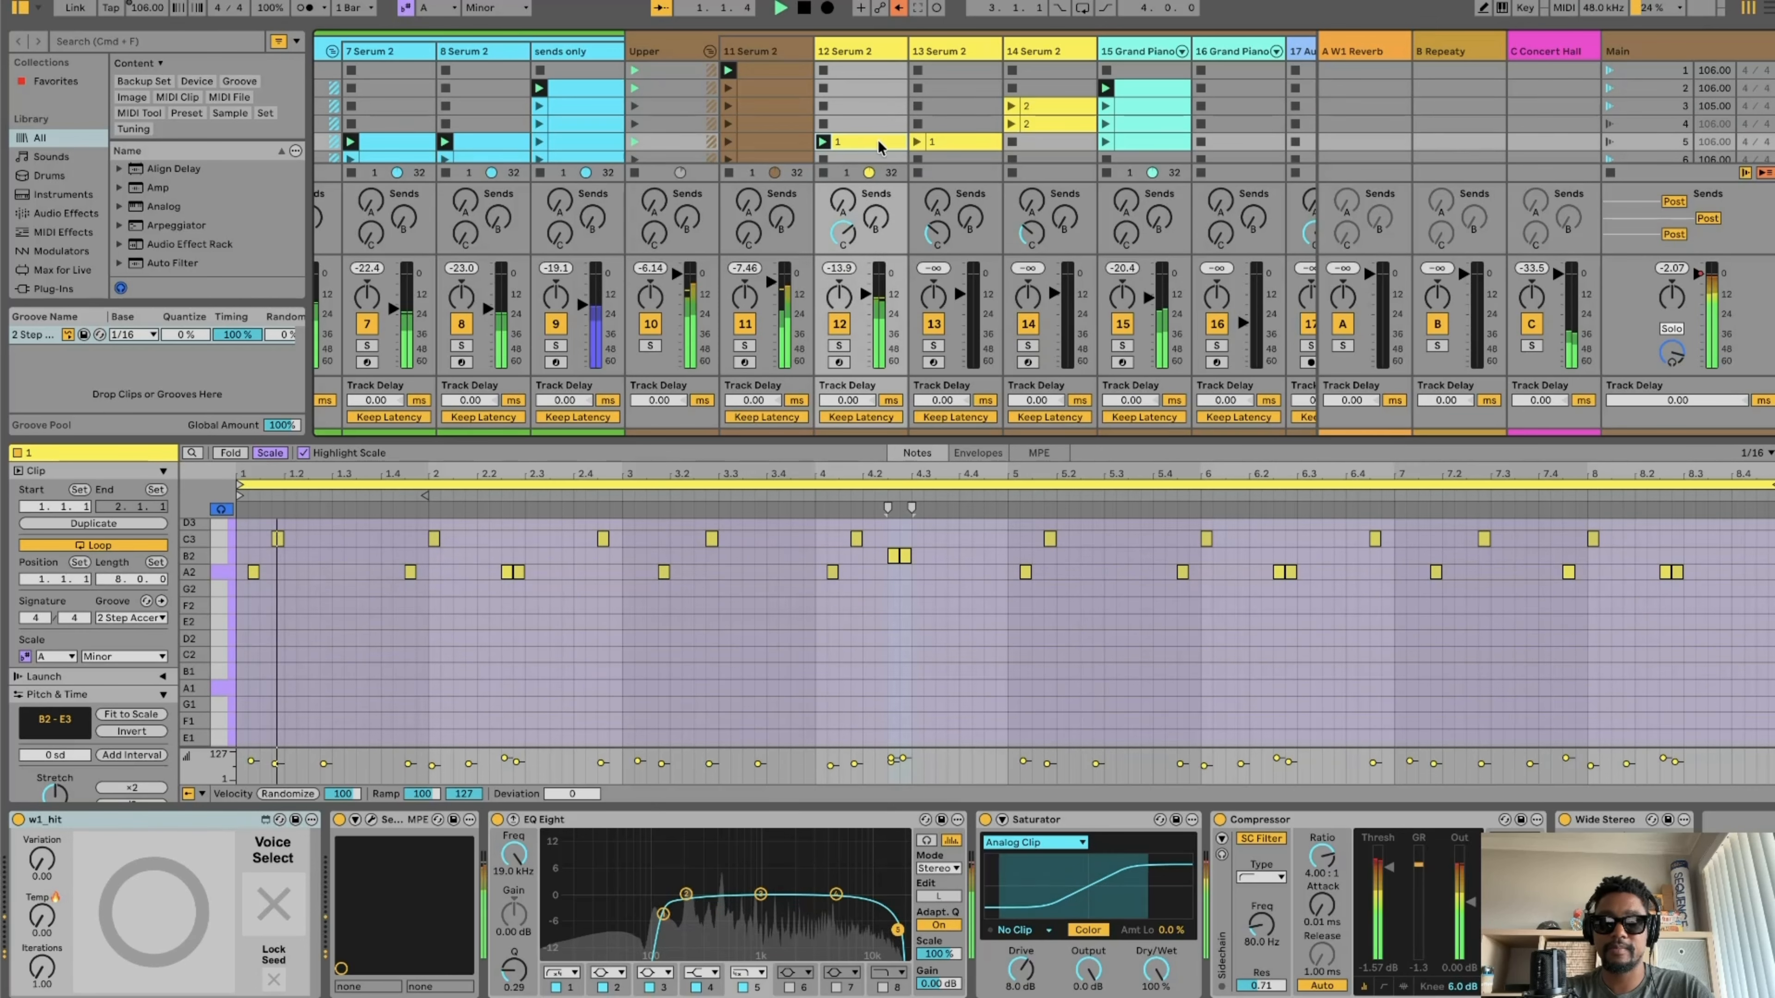
{"action": "left_click", "coordinate": [918, 142]}
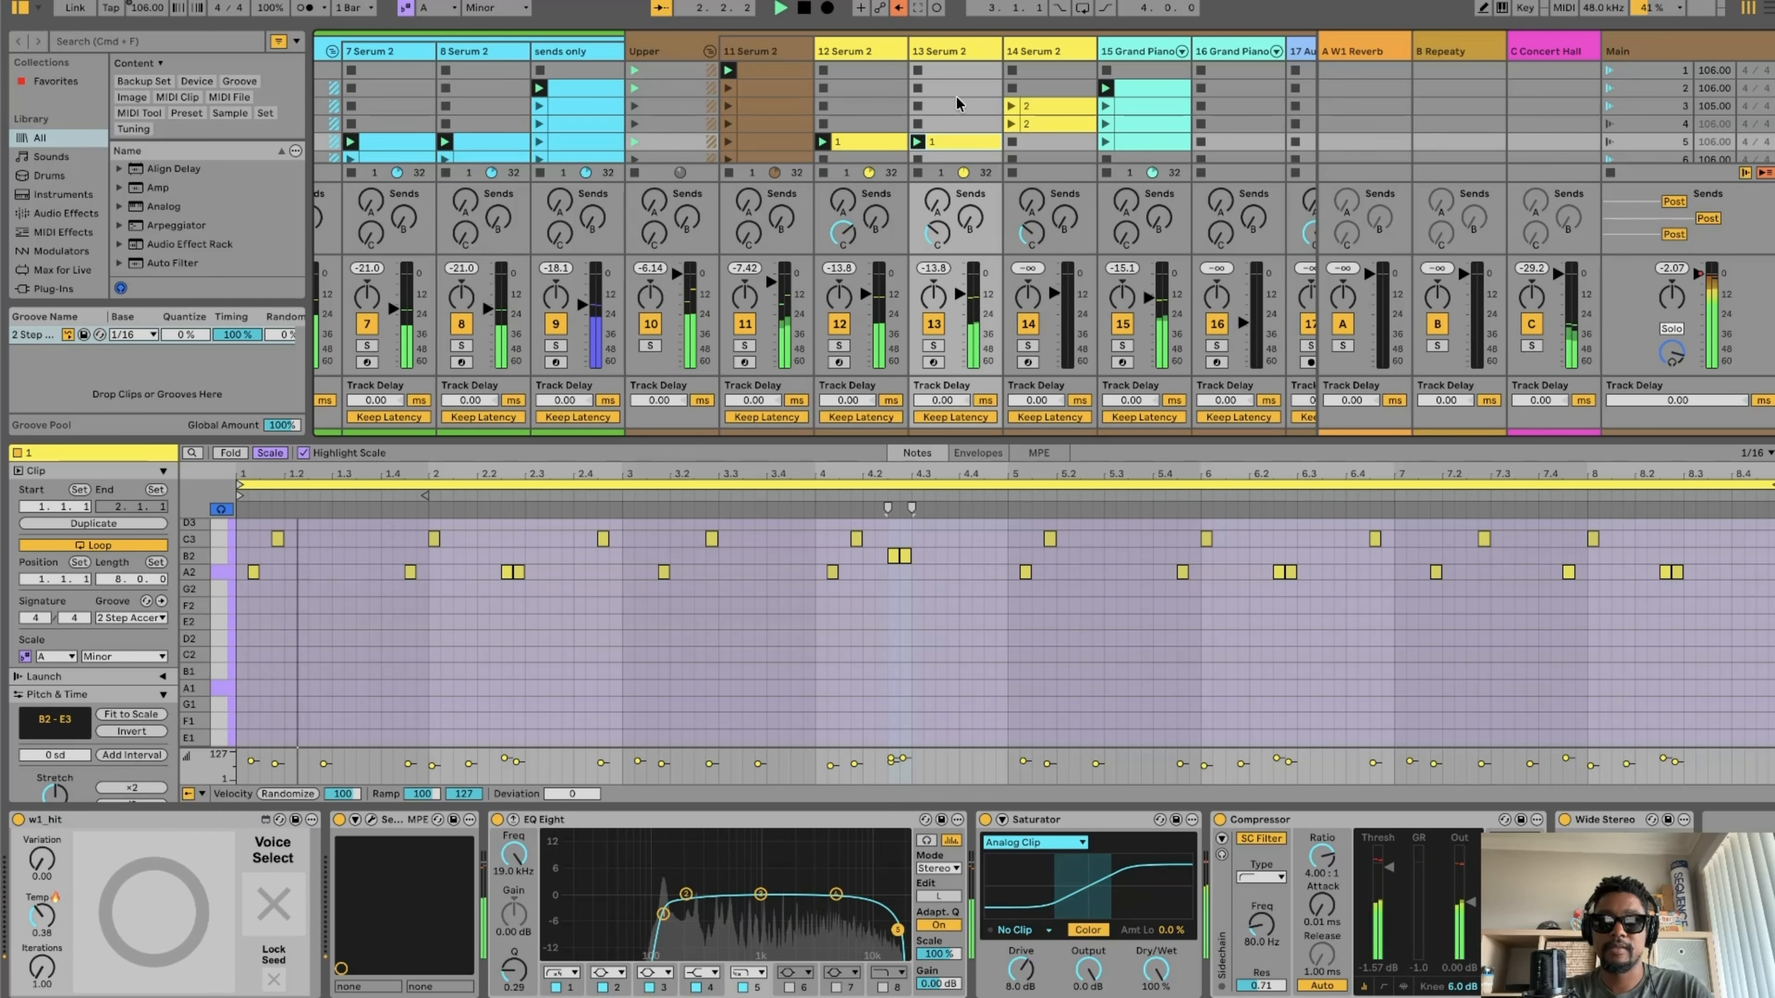
{"action": "left_click", "coordinate": [1610, 143]}
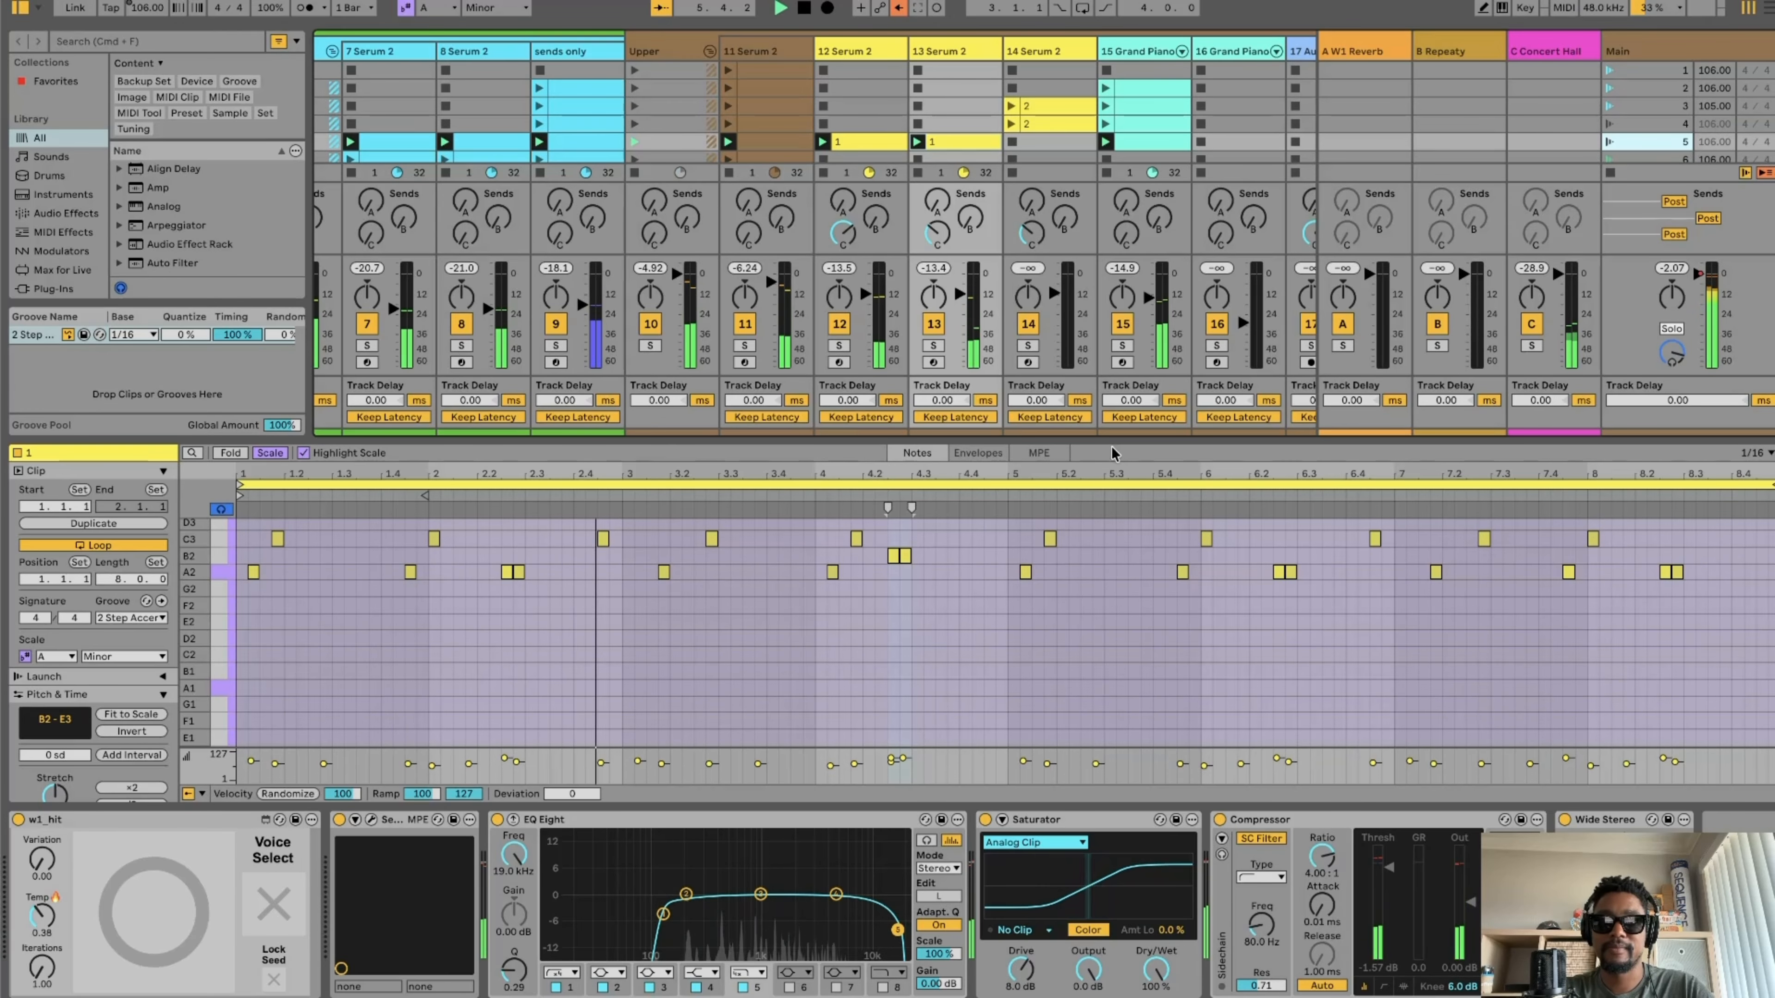
{"action": "left_click_drag", "start_coordinate": [1115, 439], "coordinate": [1115, 537]}
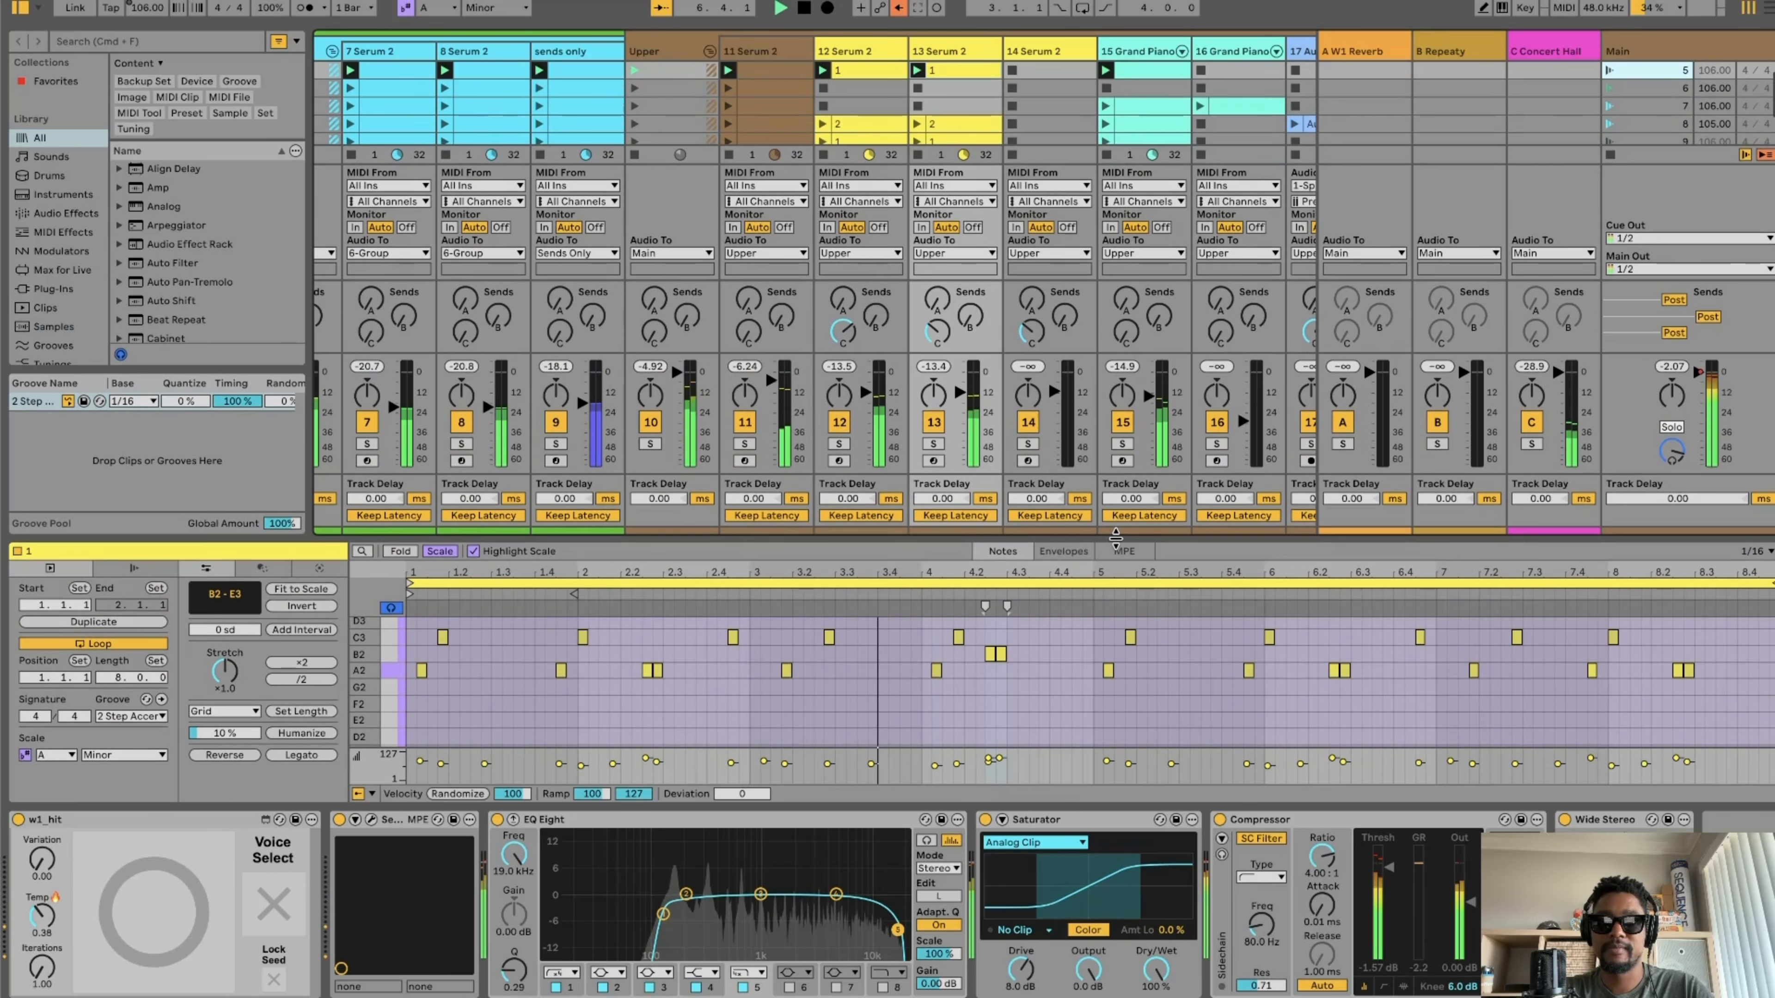
{"action": "scroll", "coordinate": [1094, 703], "scroll_direction": "up", "scroll_amount": 3}
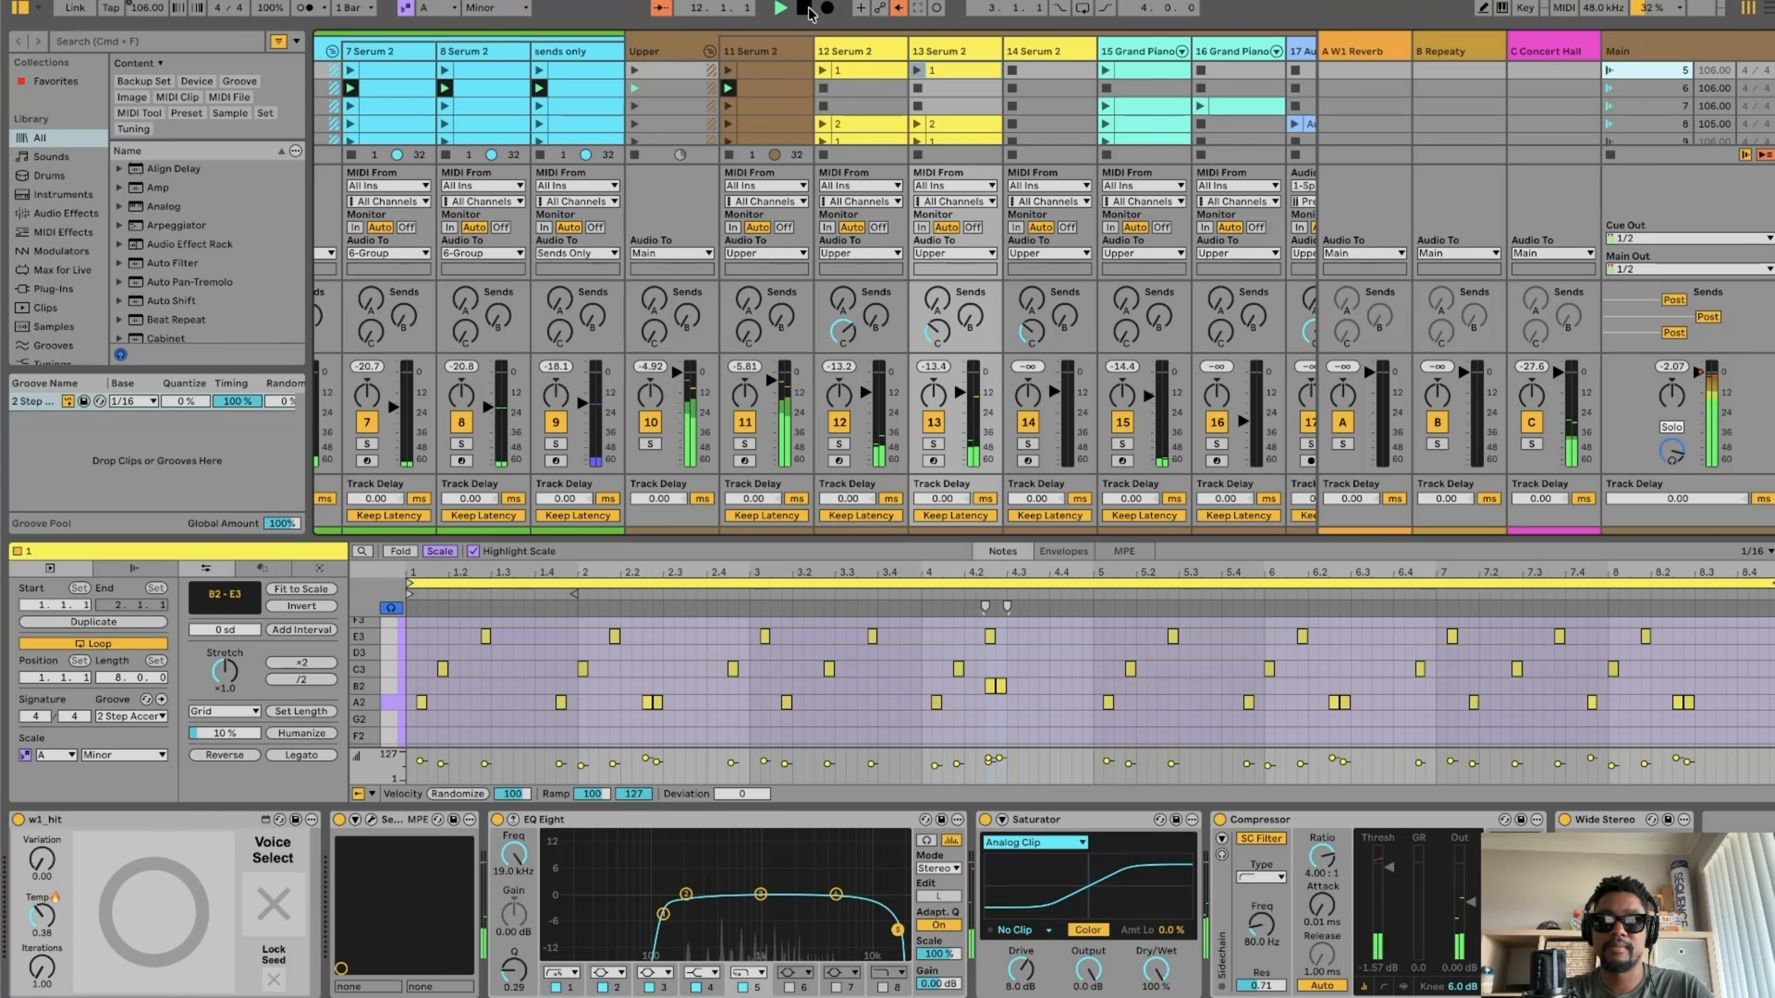
- Open the scene 8 audio clip on 17 Audio to show its waveform and play it soloed
{"action": "scroll", "coordinate": [1146, 120], "scroll_direction": "down", "scroll_amount": 2}
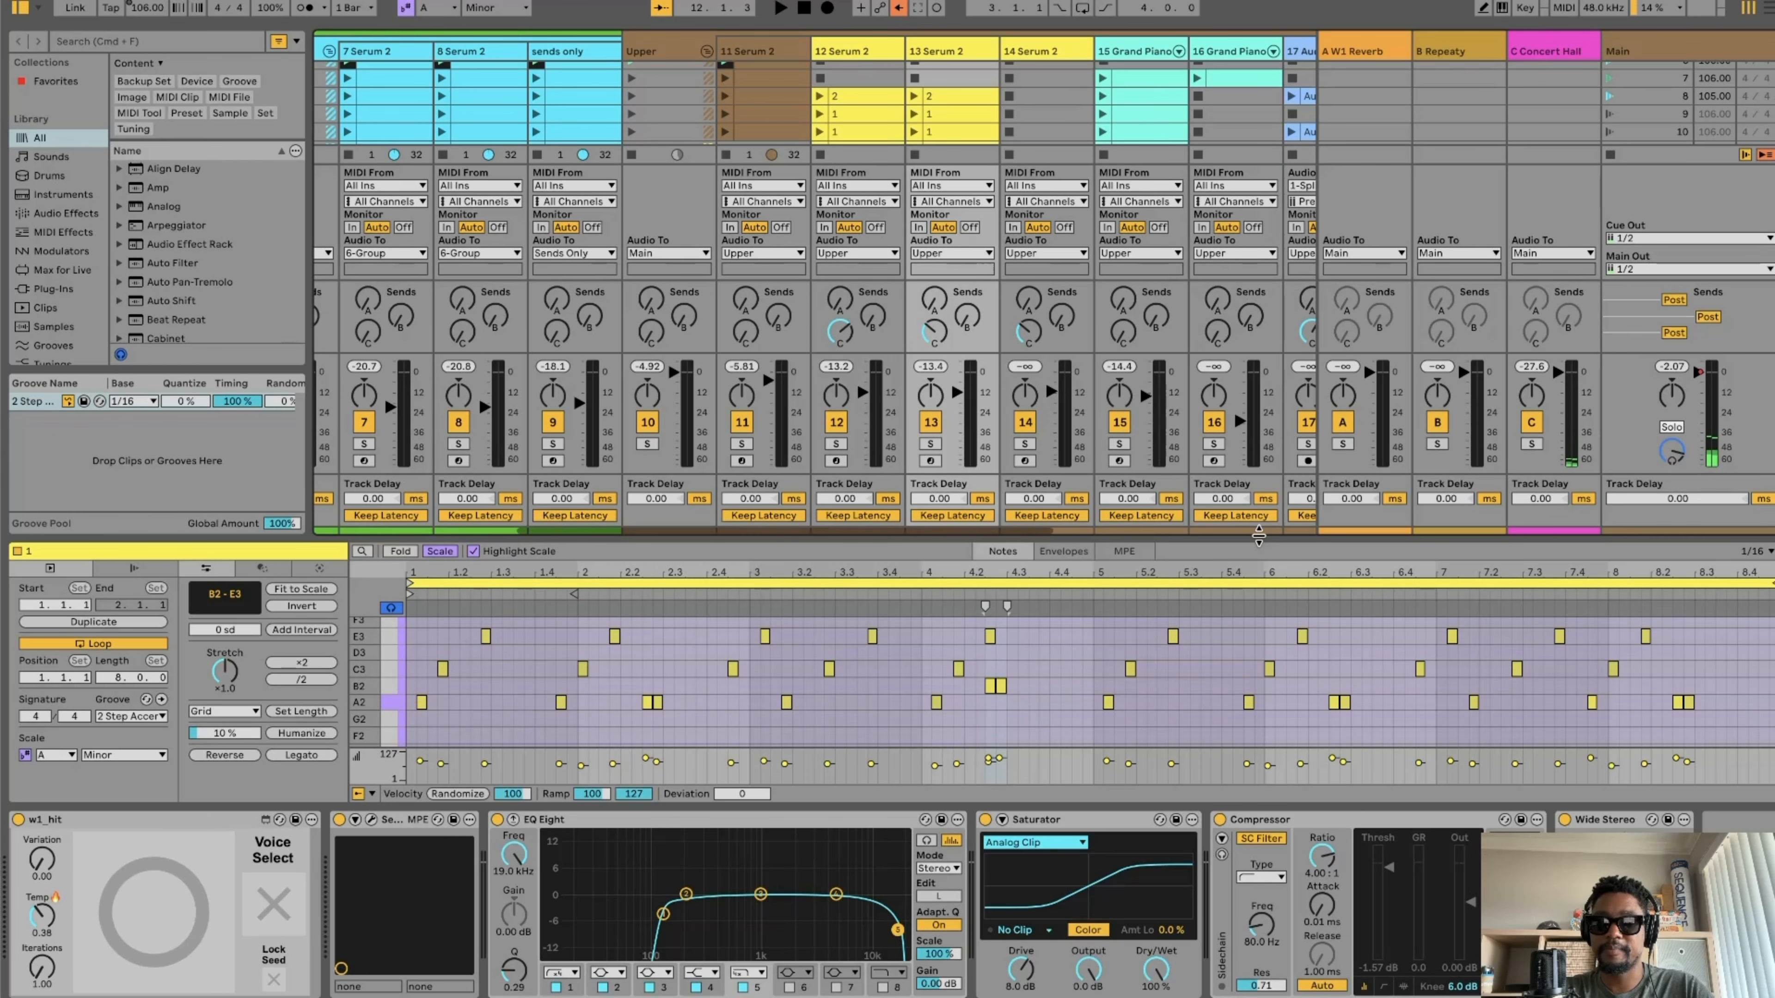
{"action": "left_click_drag", "start_coordinate": [1256, 544], "coordinate": [1256, 581]}
{"action": "scroll", "coordinate": [1188, 119], "scroll_direction": "right", "scroll_amount": 10}
{"action": "scroll", "coordinate": [1153, 126], "scroll_direction": "up", "scroll_amount": 2}
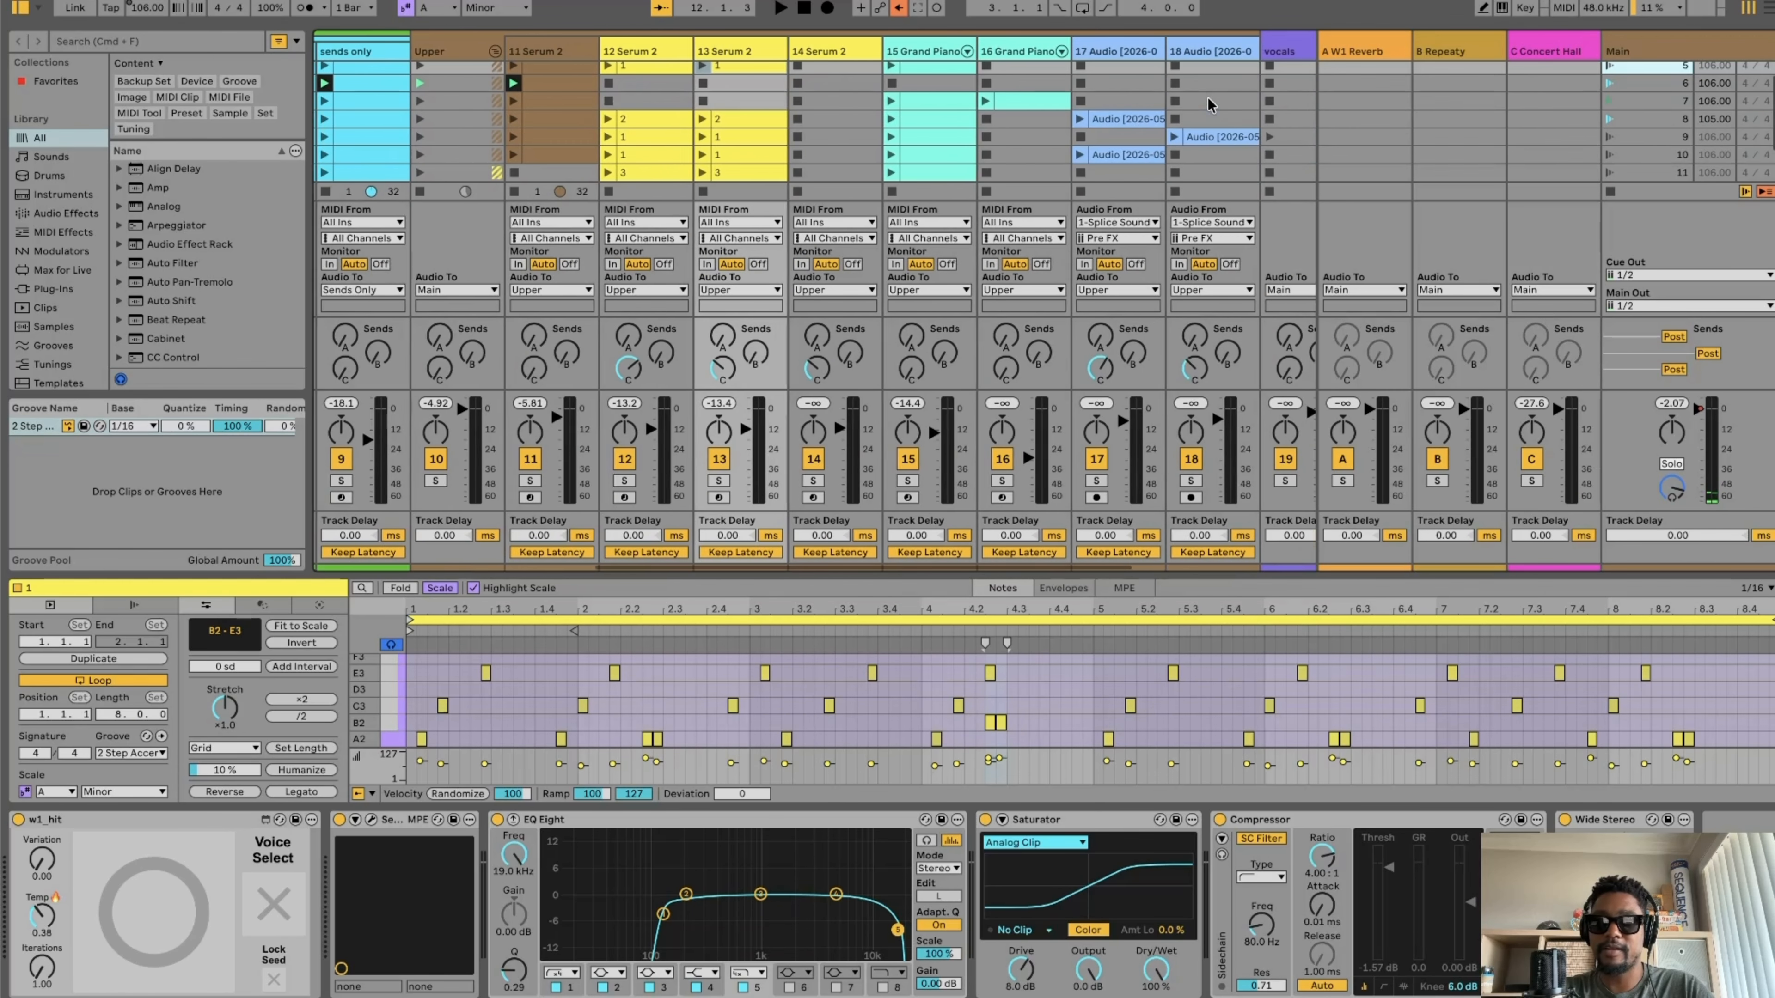
{"action": "left_click", "coordinate": [1040, 139]}
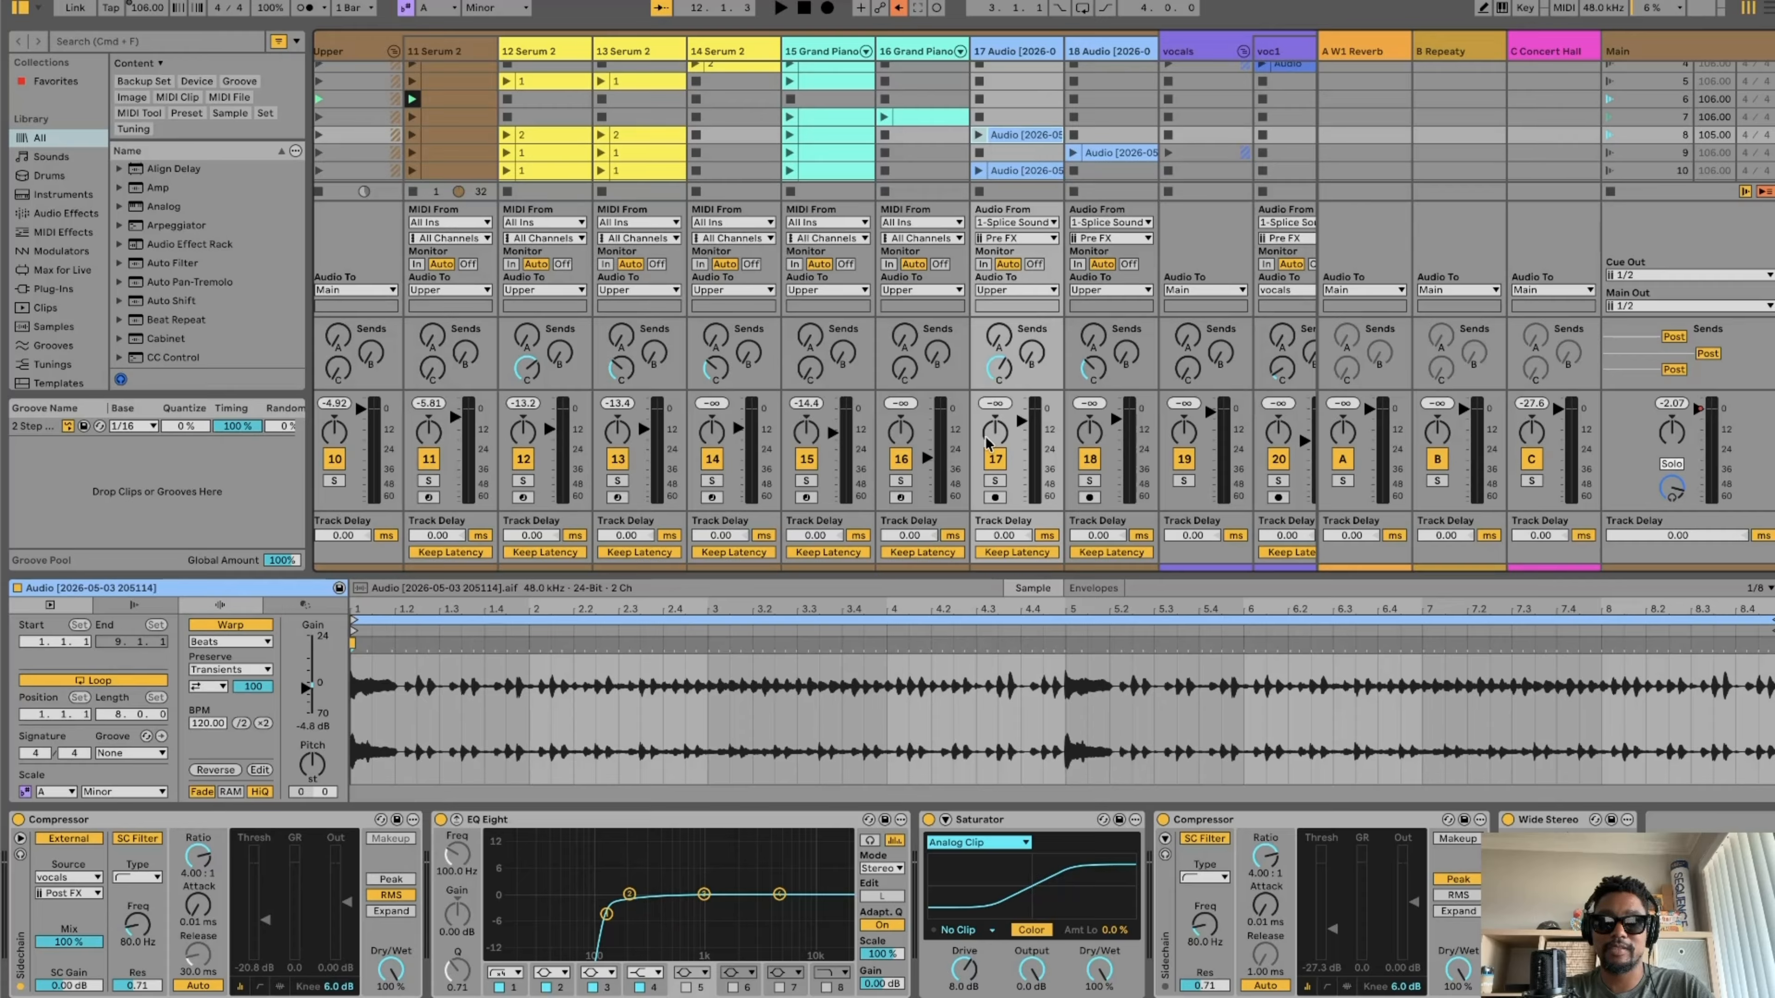
{"action": "left_click", "coordinate": [995, 483]}
{"action": "left_click", "coordinate": [979, 134]}
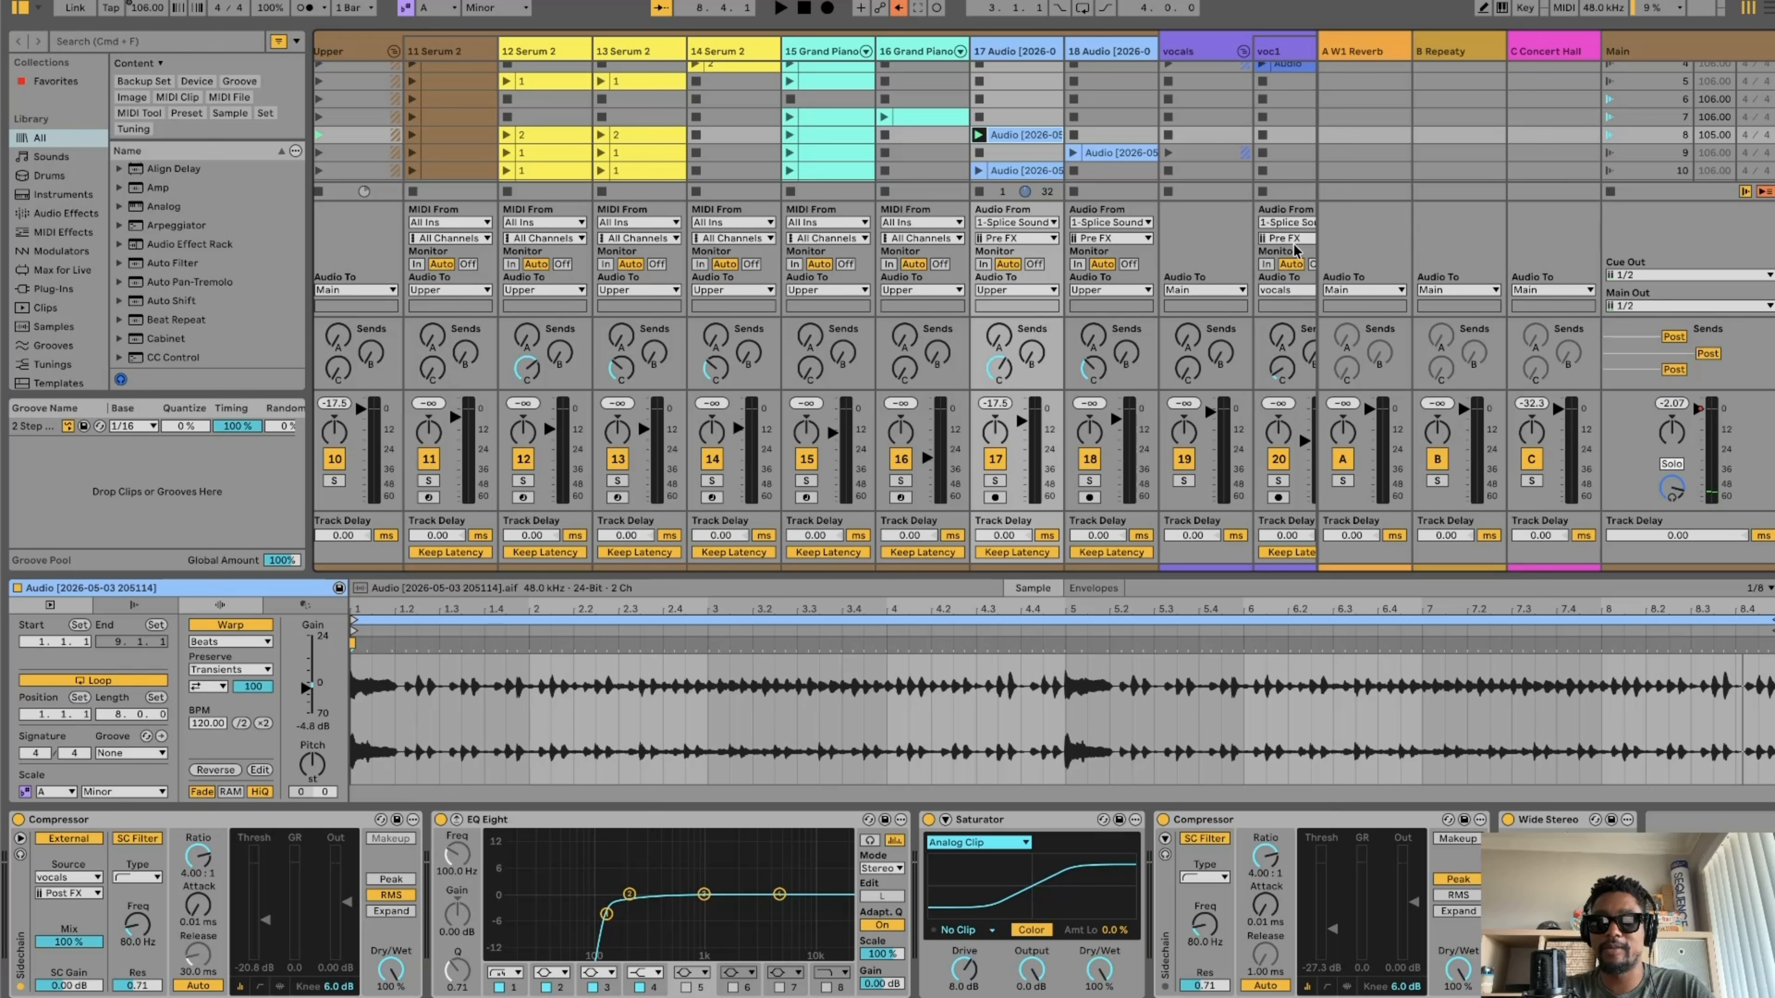
- Launch the whole of scene 8, stop playback and examine its clips across the tracks back to the drum and bass group
{"action": "left_click", "coordinate": [1609, 137]}
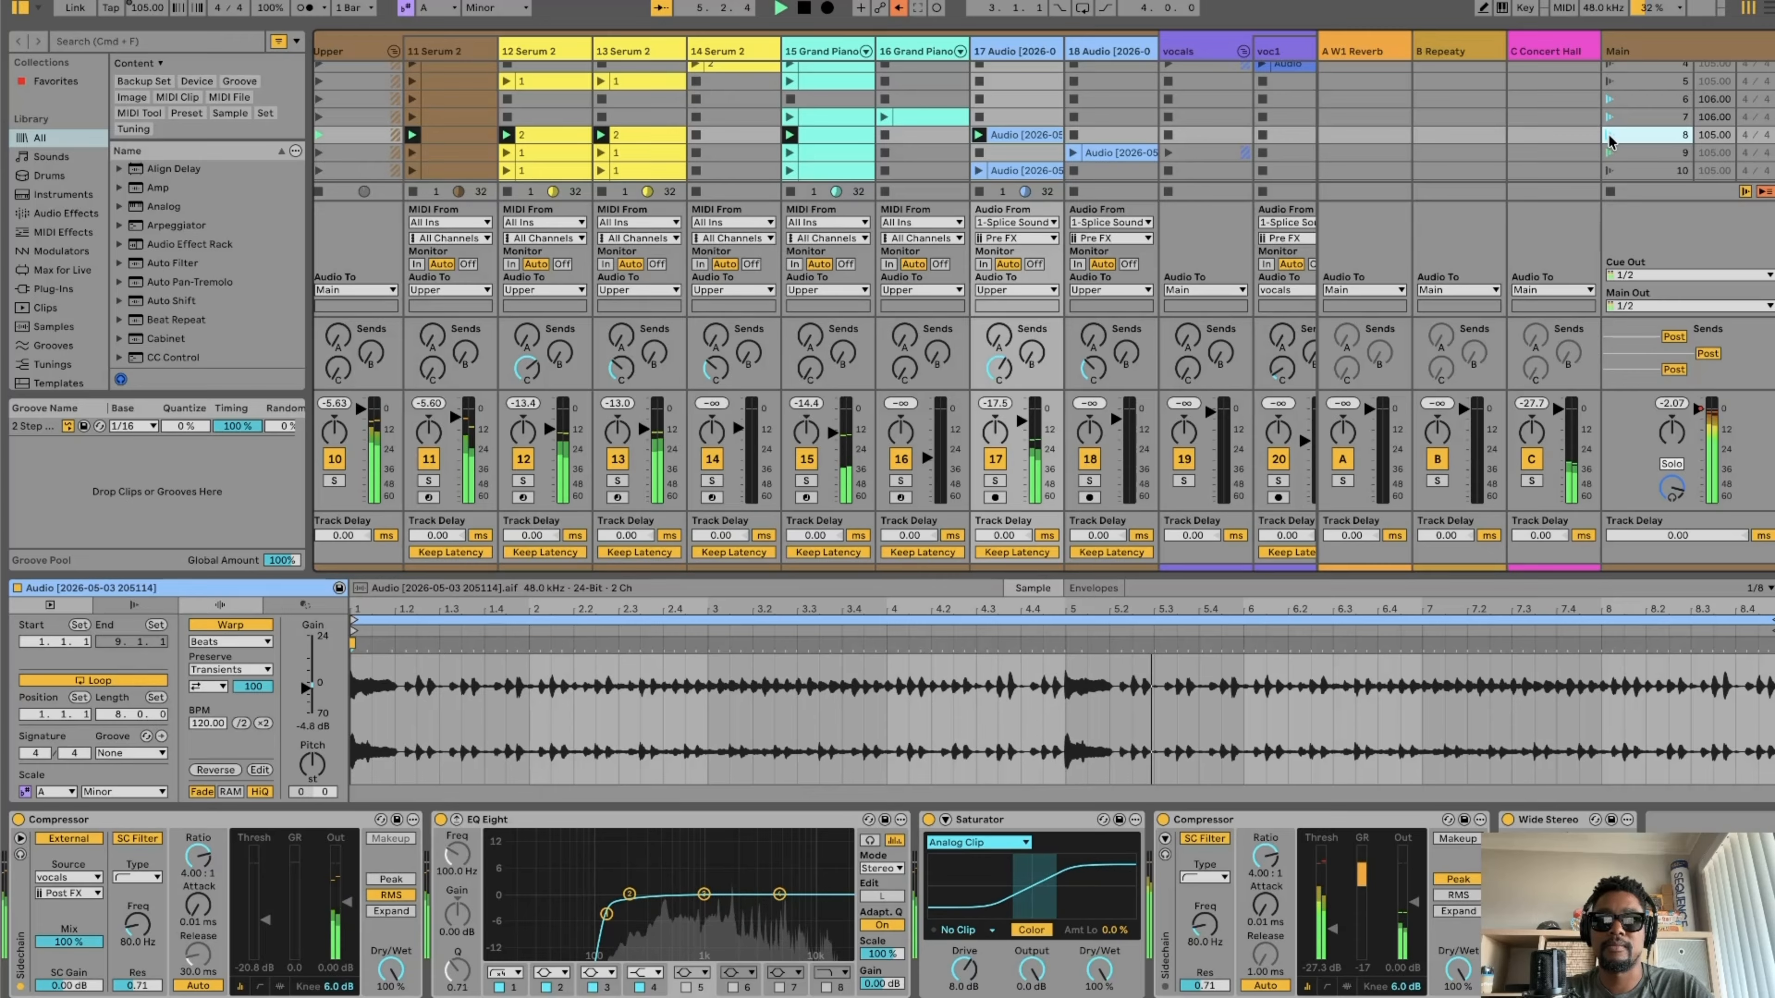
{"action": "left_click", "coordinate": [806, 9]}
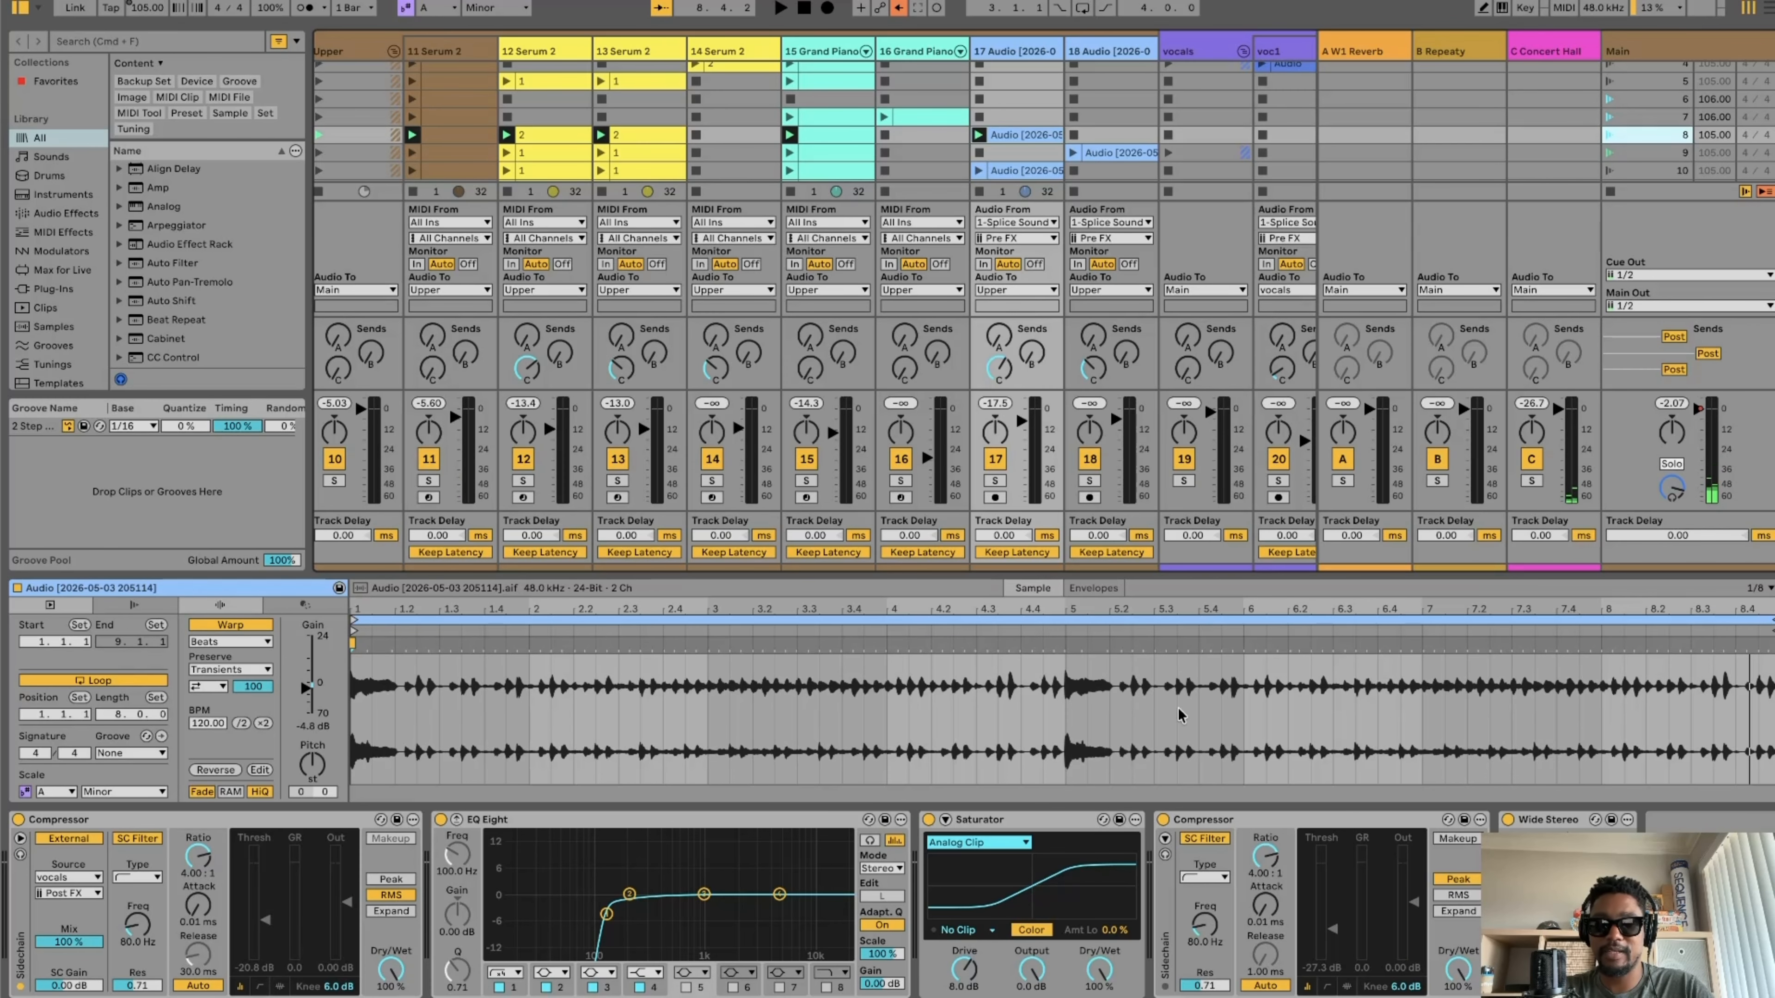
{"action": "scroll", "coordinate": [1146, 130], "scroll_direction": "up", "scroll_amount": 3}
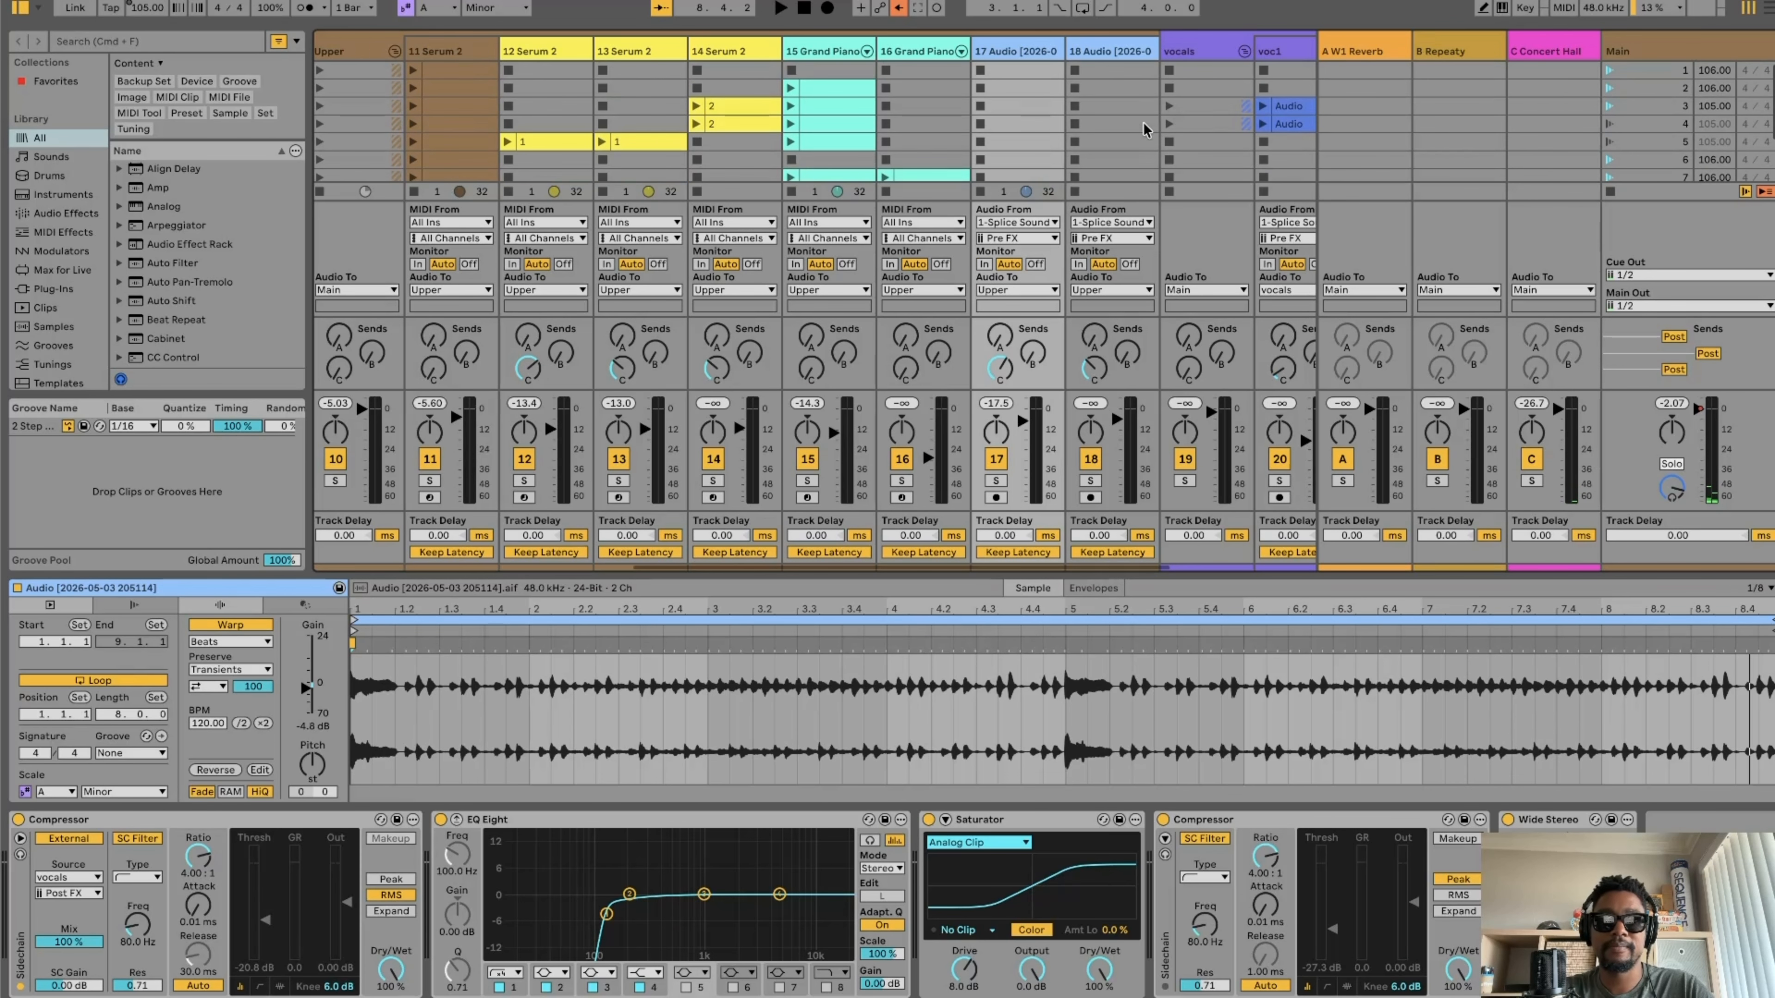
{"action": "scroll", "coordinate": [1146, 130], "scroll_direction": "down", "scroll_amount": 4}
{"action": "scroll", "coordinate": [1118, 130], "scroll_direction": "left", "scroll_amount": 8}
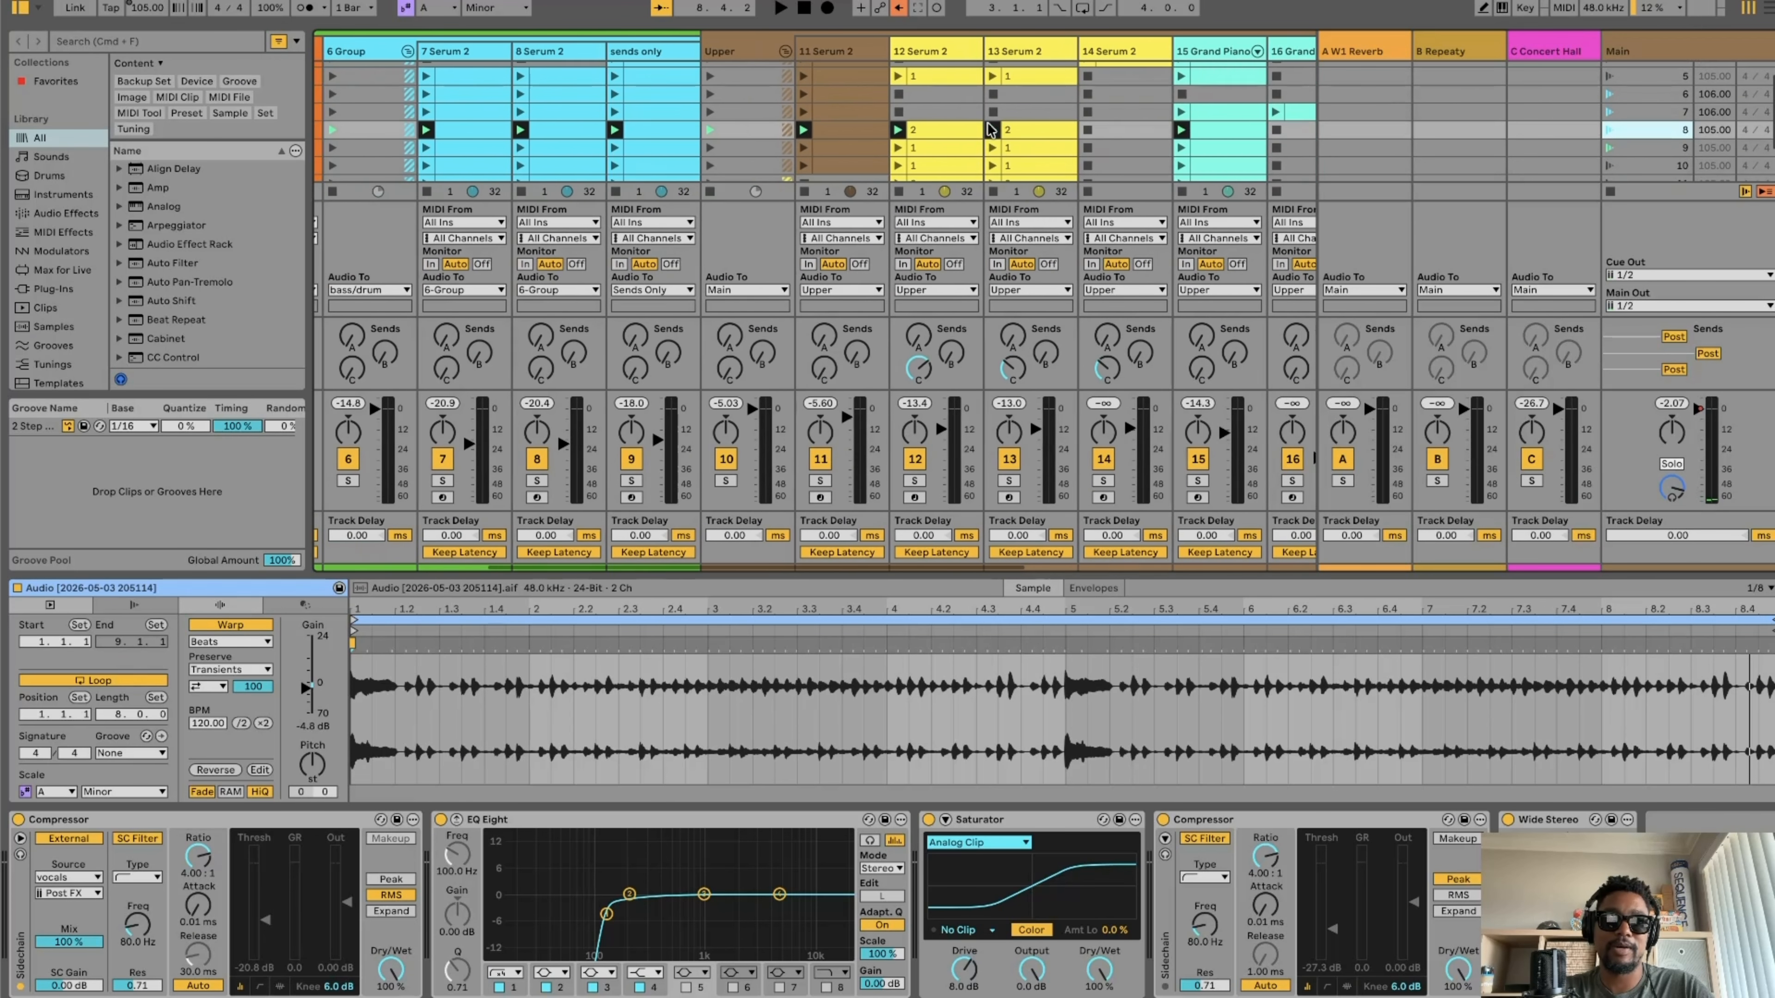
{"action": "scroll", "coordinate": [990, 129], "scroll_direction": "left", "scroll_amount": 5}
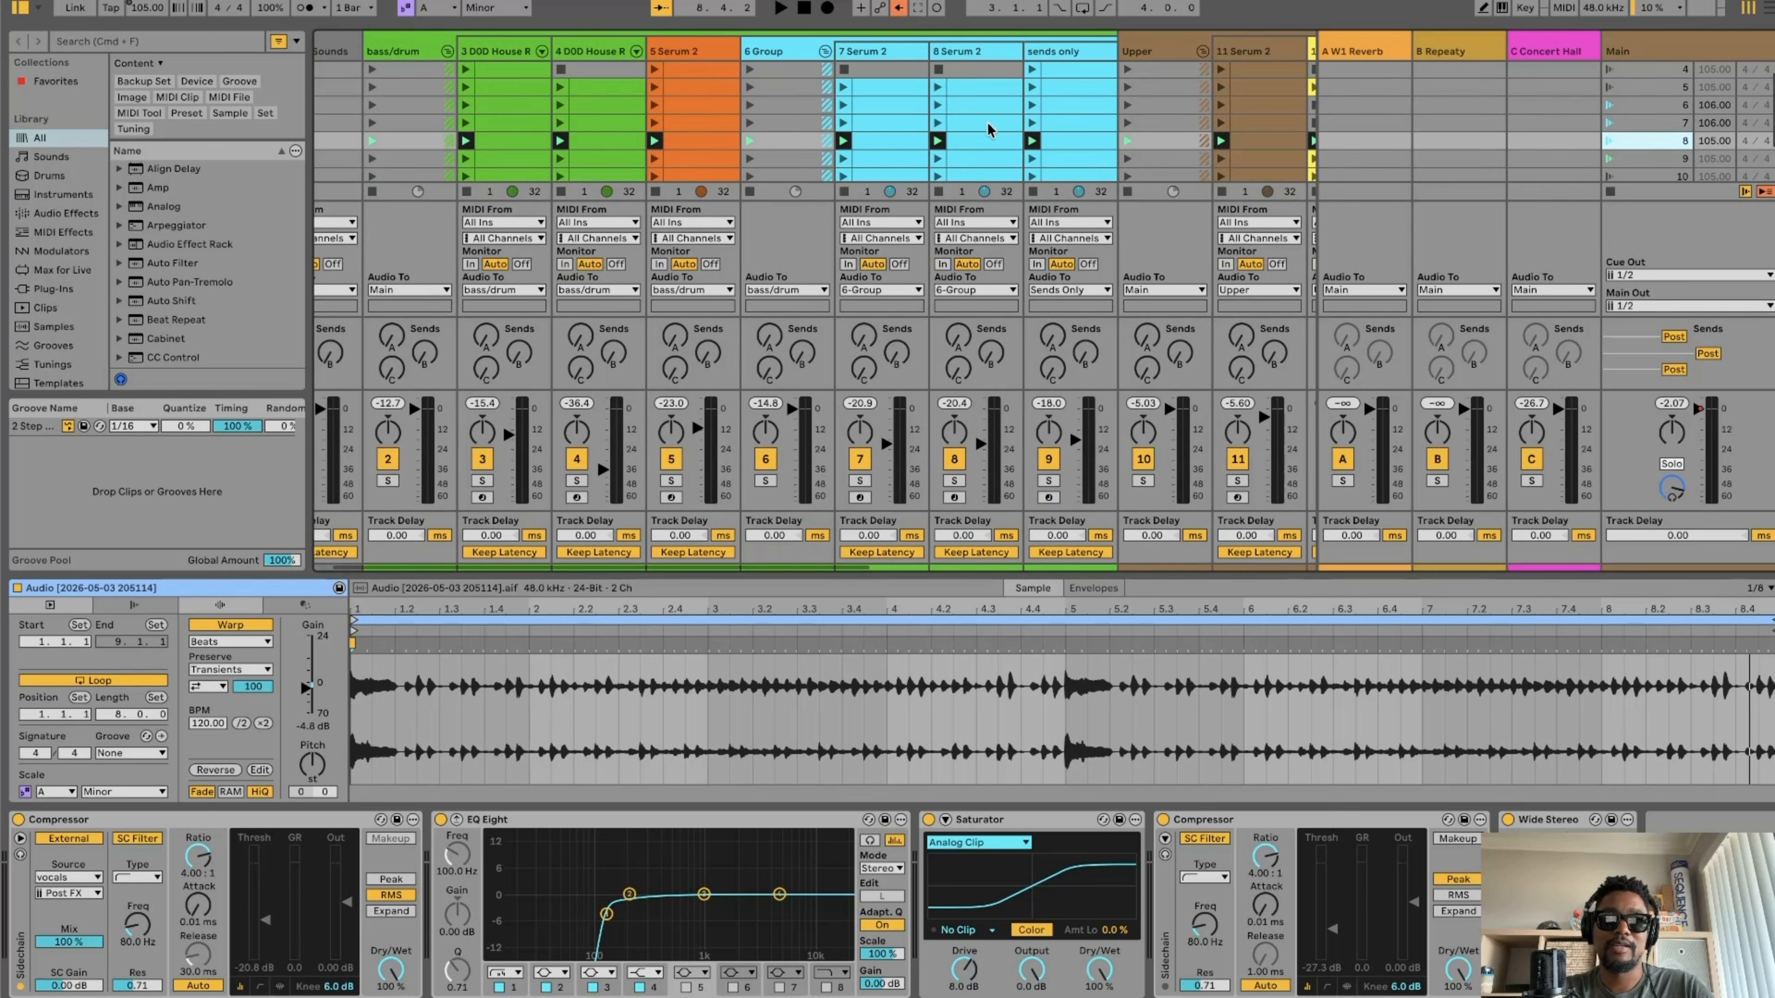